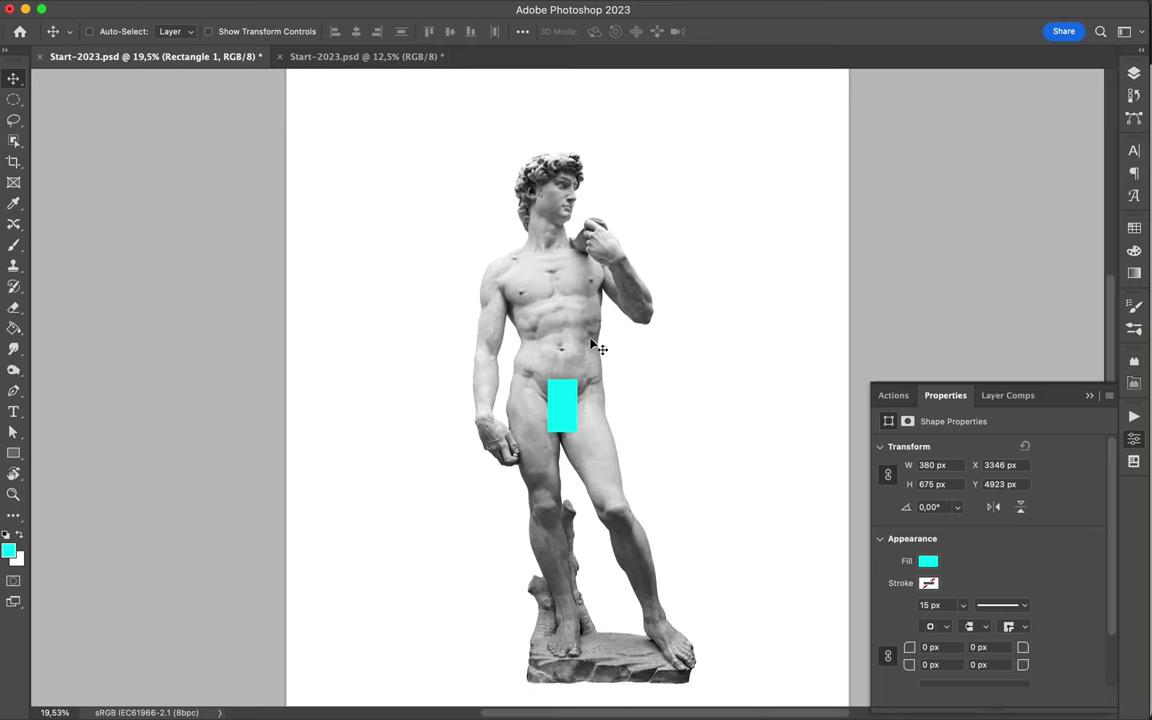
Step: Draw a triangle over the statue with no fill and a thick 185 px cyan stroke
key(u)
mouse_move(366, 197)
mouse_down()
mouse_move(588, 435)
mouse_move(588, 350)
mouse_up()
click(175, 31)
click(58, 57)
click(320, 31)
Step: Move the triangle down over the torso and enlarge it with Free Transform
key(v)
drag(536, 260, 636, 352)
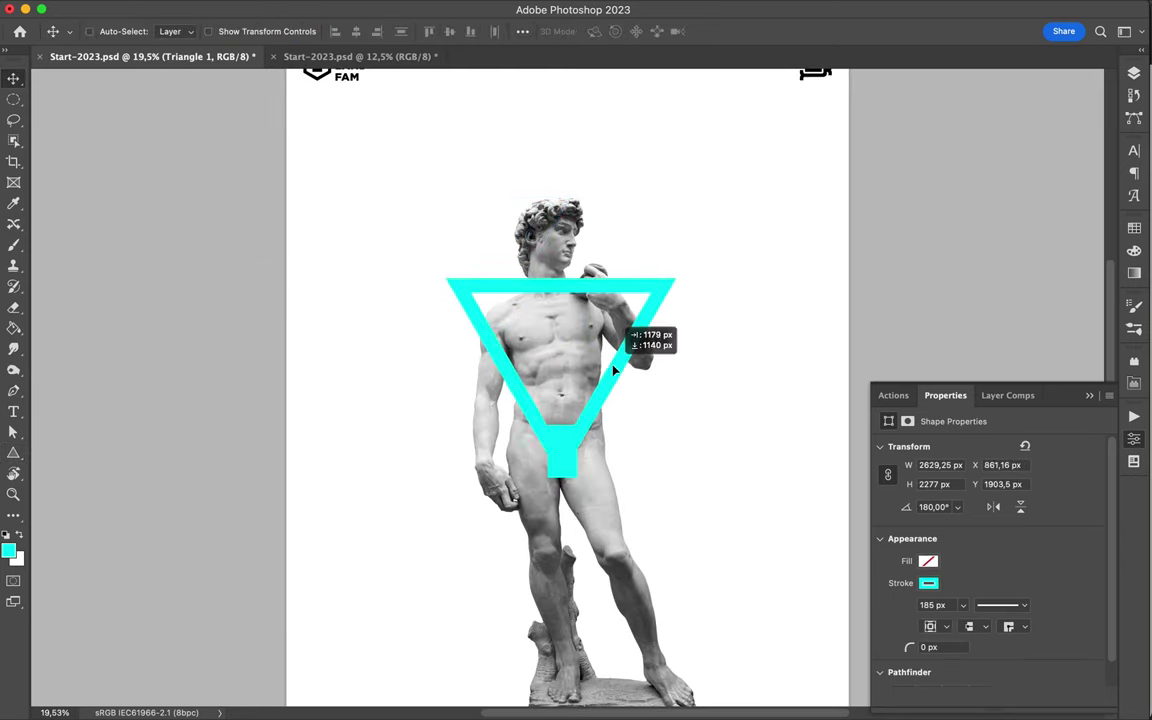
key(ctrl+t)
drag(561, 313, 561, 296)
key(Return)
Step: Delete the small cyan rectangle and shrink the triangle by raising its bottom point
drag(568, 437, 690, 482)
key(Delete)
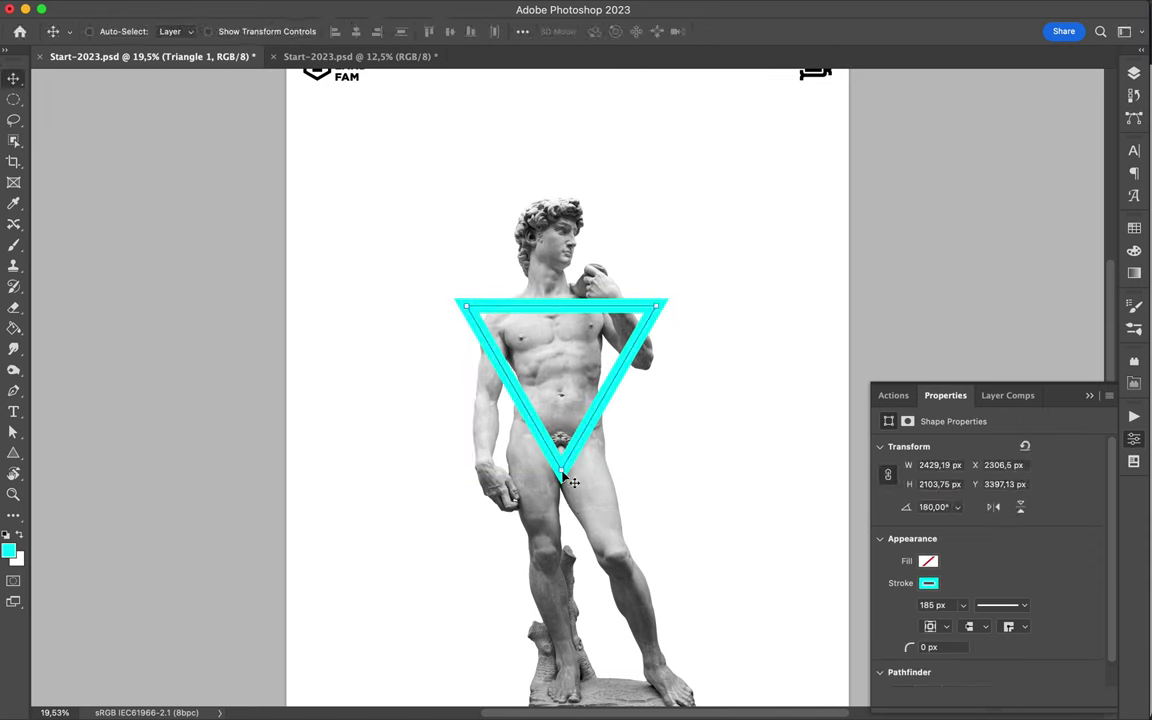
key(ctrl+t)
drag(561, 483, 561, 462)
key(Return)
click(522, 31)
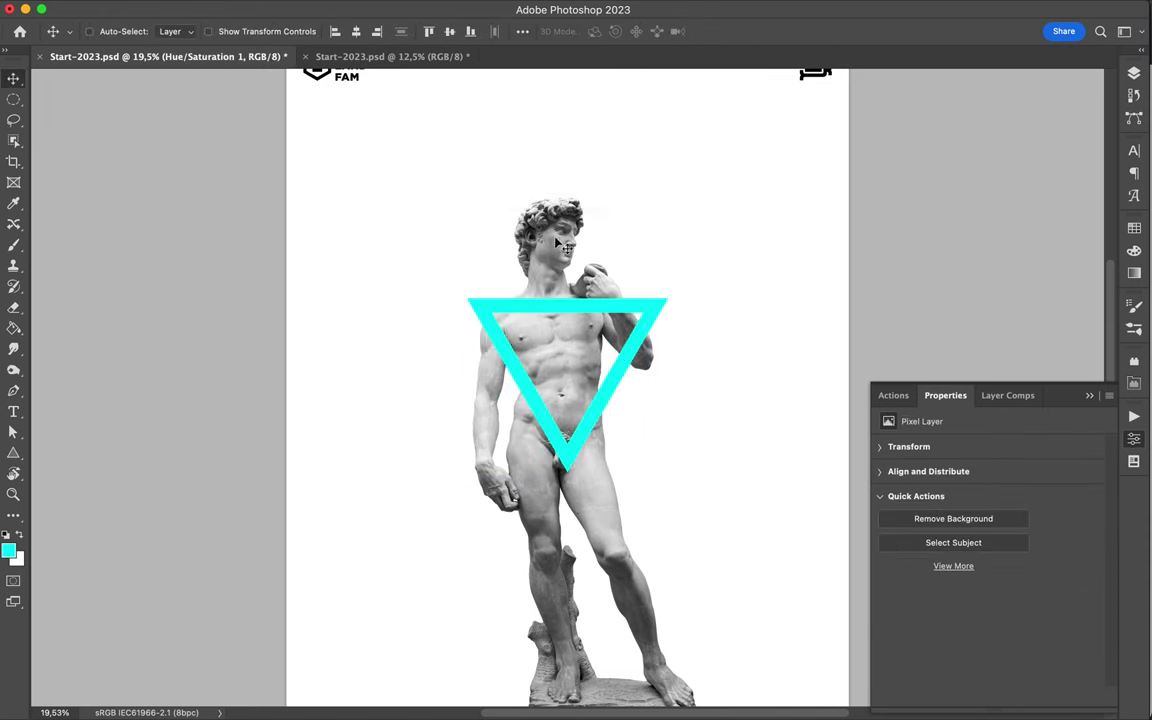
drag(559, 245, 565, 245)
Step: Set the triangle's stroke alignment to outside
ctrl+click(493, 310)
key(a)
click(395, 31)
click(320, 200)
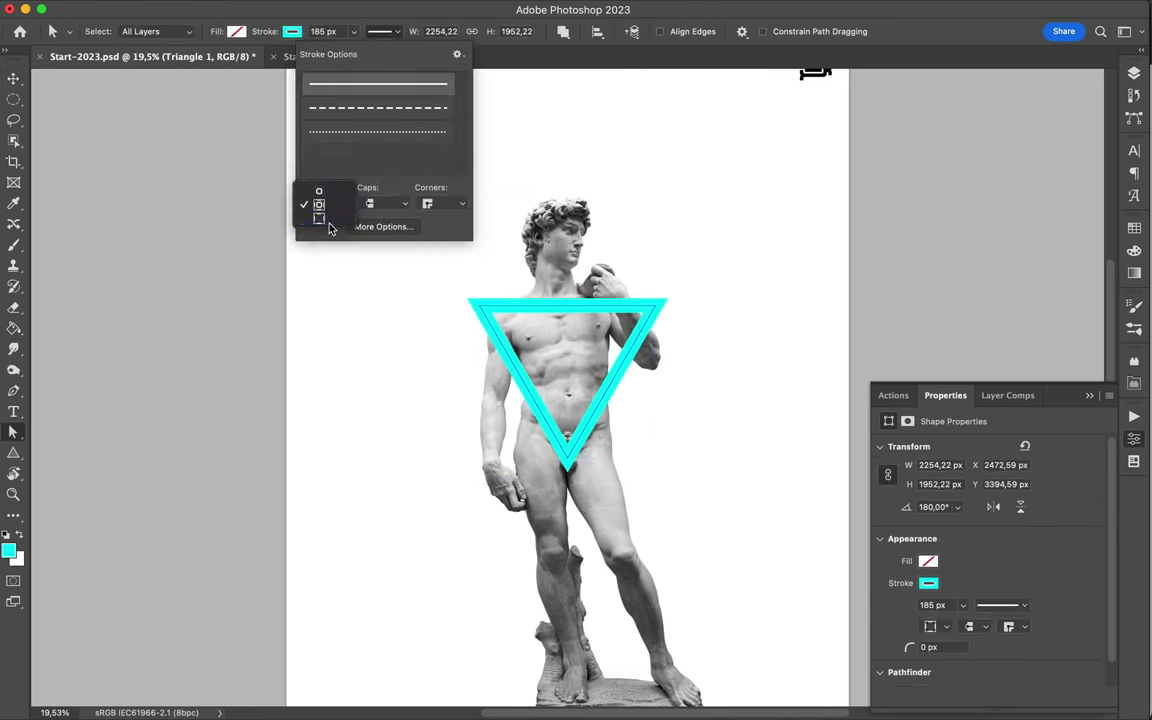
click(329, 226)
Step: Scale the triangle's path down to about 93%
key(v)
key(a)
key(ctrl+t)
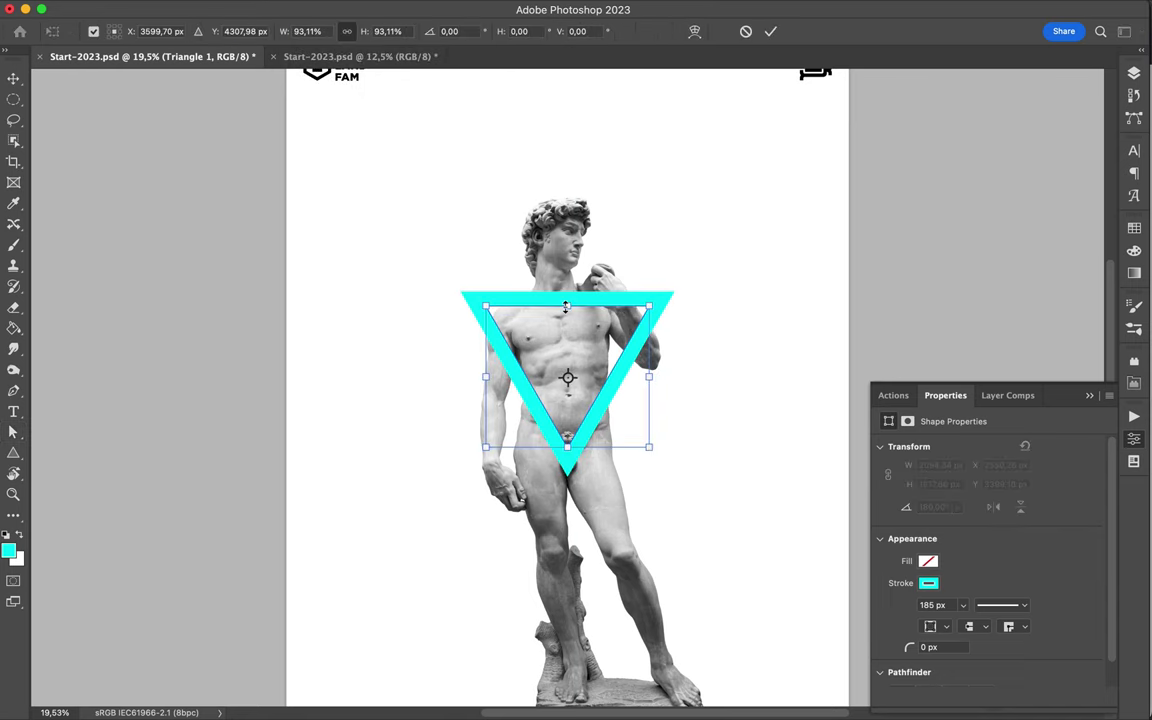
key(Return)
double_click(1010, 166)
Step: Add Bevel & Emboss and a coloured Satin effect to the triangle
click(347, 400)
mouse_move(579, 303)
mouse_down()
mouse_move(316, 90)
mouse_move(199, 67)
mouse_up()
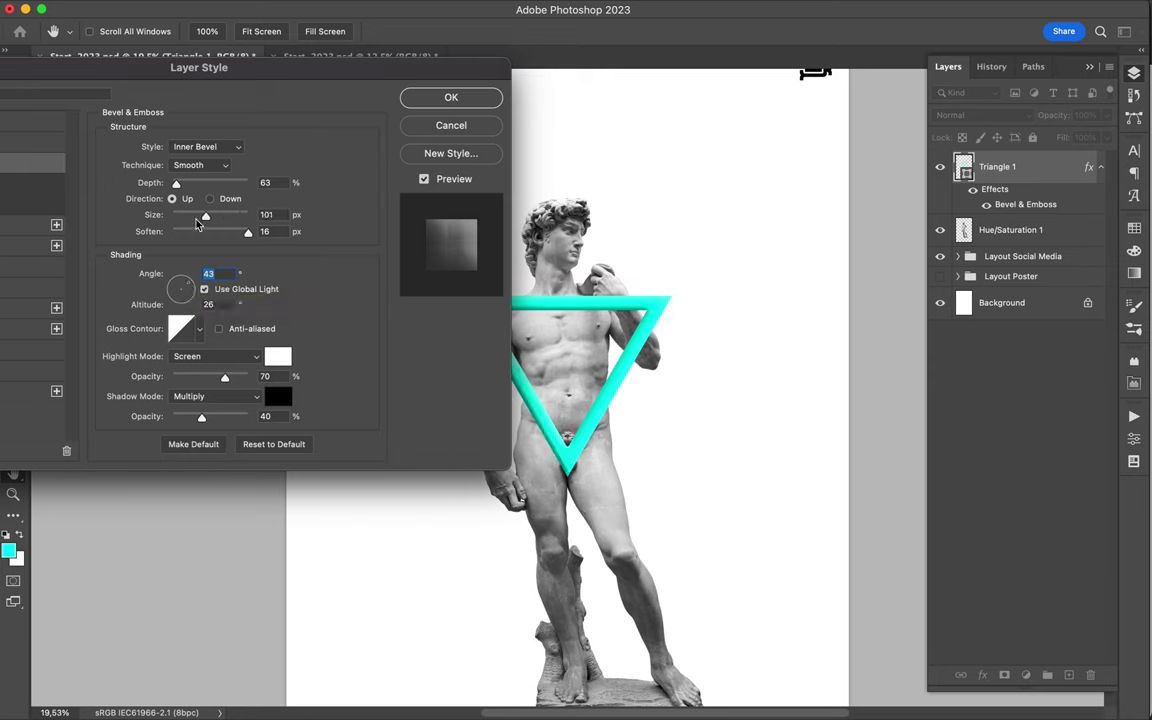
mouse_move(250, 67)
mouse_down()
mouse_move(942, 46)
mouse_move(768, 329)
mouse_move(738, 213)
mouse_move(363, 33)
mouse_up()
click(625, 265)
click(966, 127)
click(1082, 66)
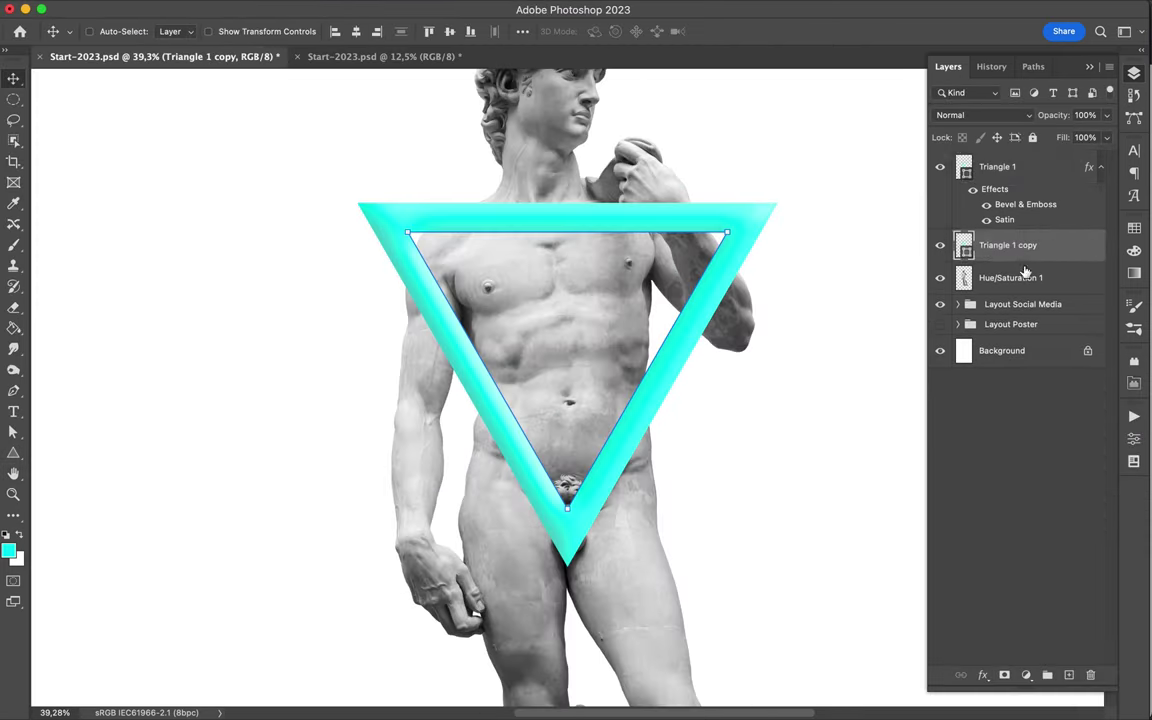
Step: Set Triangle 1 to Difference blending with 2% fill
click(1000, 166)
click(980, 115)
click(960, 439)
drag(1107, 137, 1036, 160)
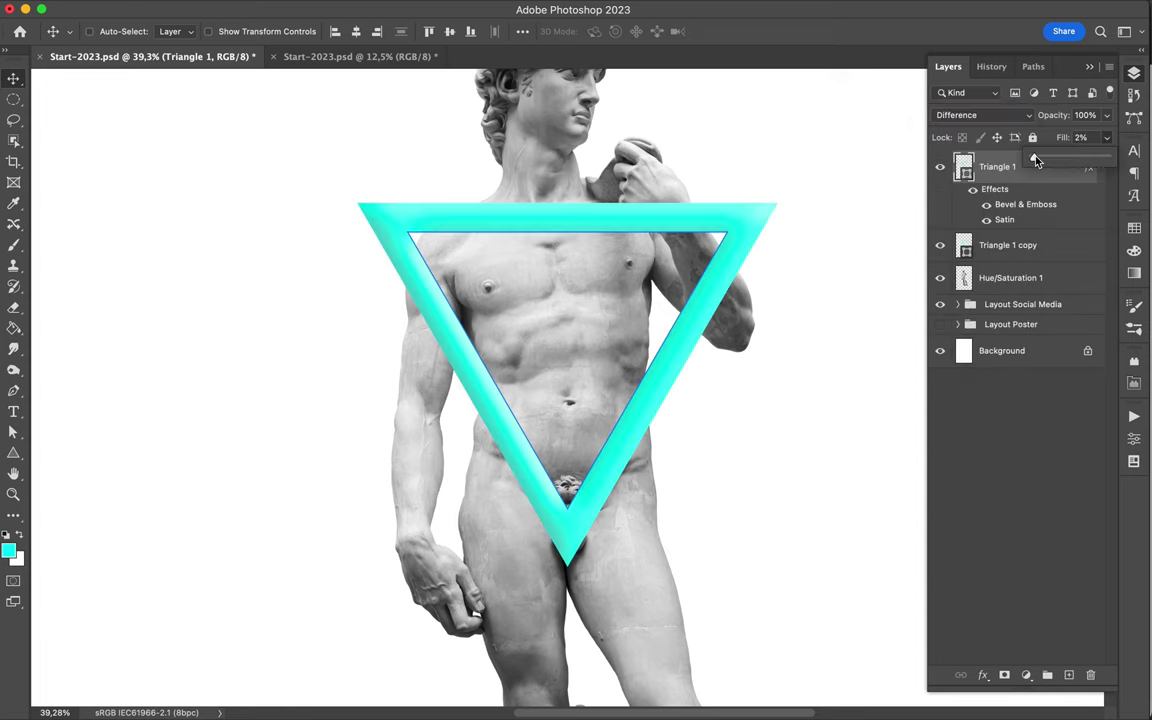
Step: Nudge both triangle layers slightly down and add a layer mask to Triangle 1
scroll(784, 336, down, 3)
shift+super+click(690, 348)
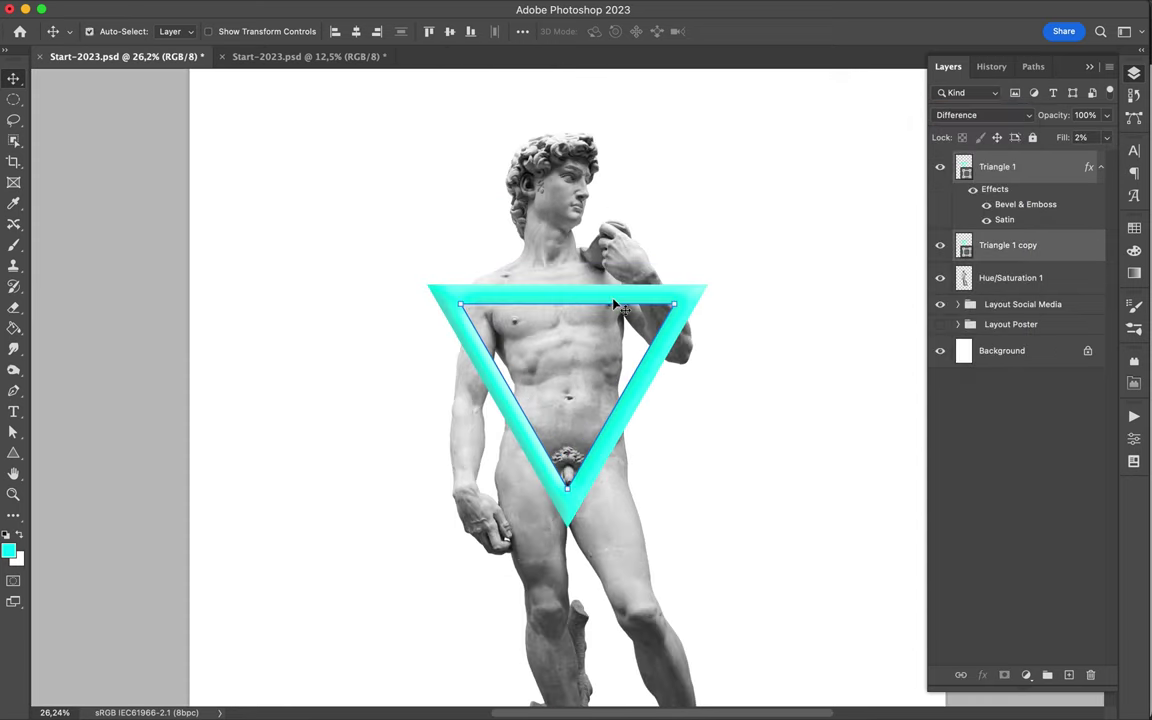
drag(542, 251, 542, 256)
scroll(657, 366, up, 2)
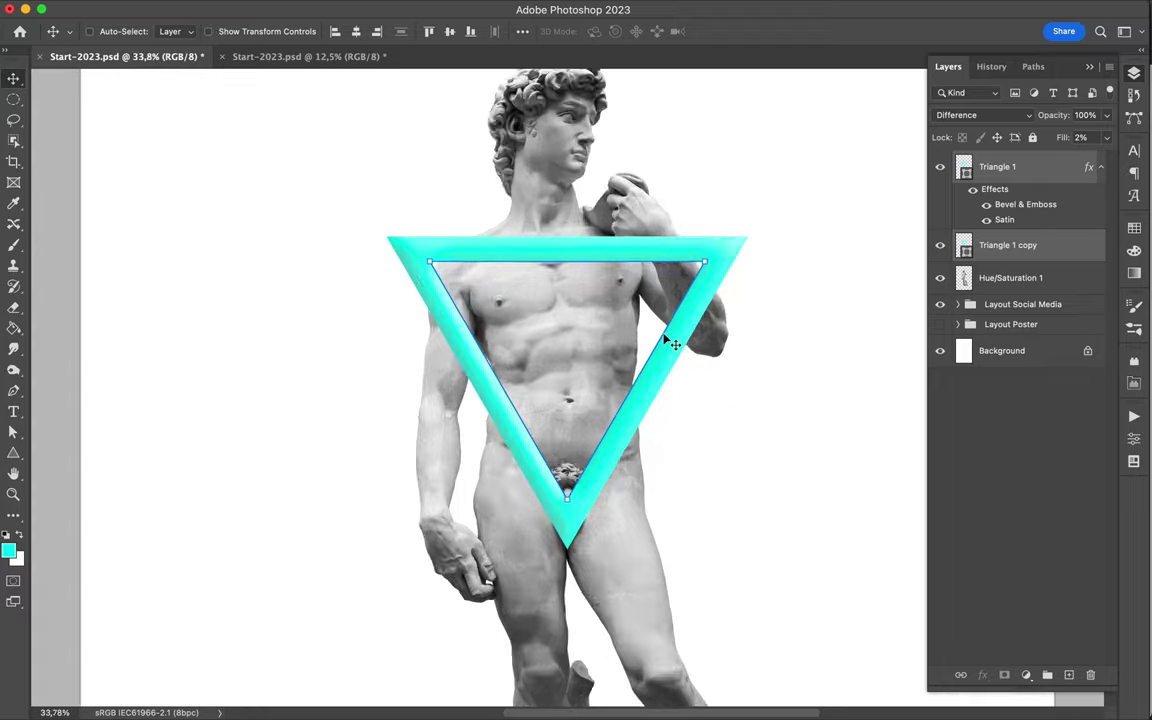
click(1000, 166)
click(1004, 676)
key(b)
right_click(786, 237)
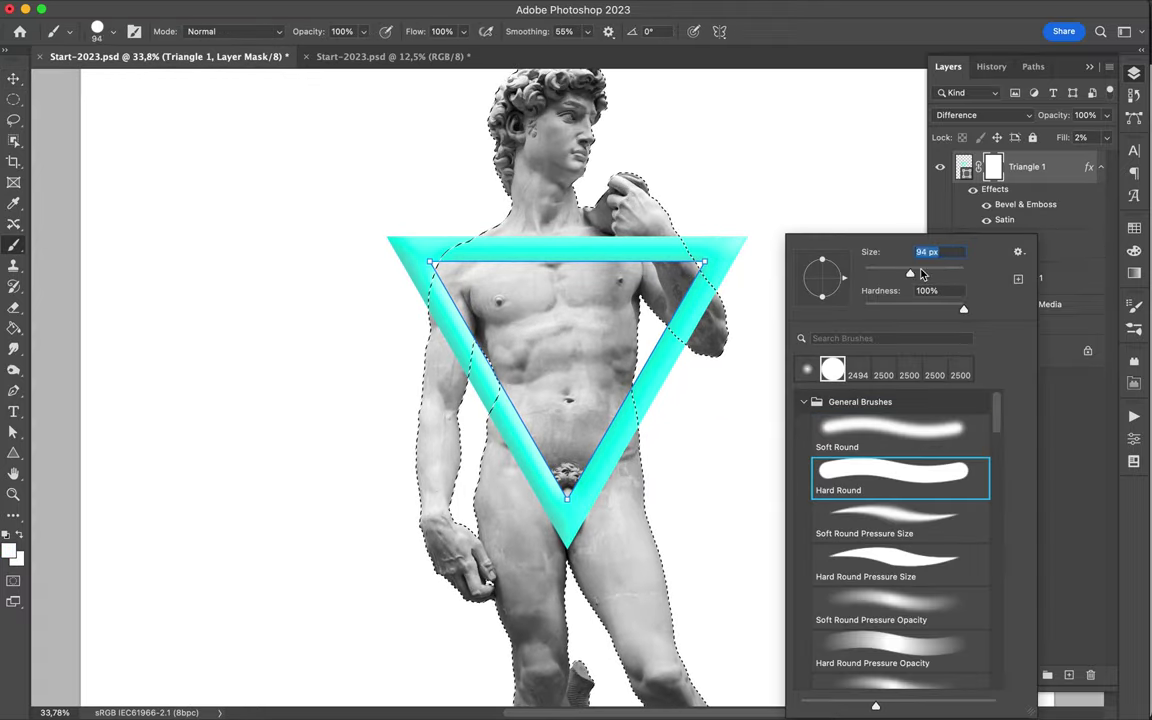
Step: Mask out Triangle 1 where it crosses the statue's raised arm
click(6, 535)
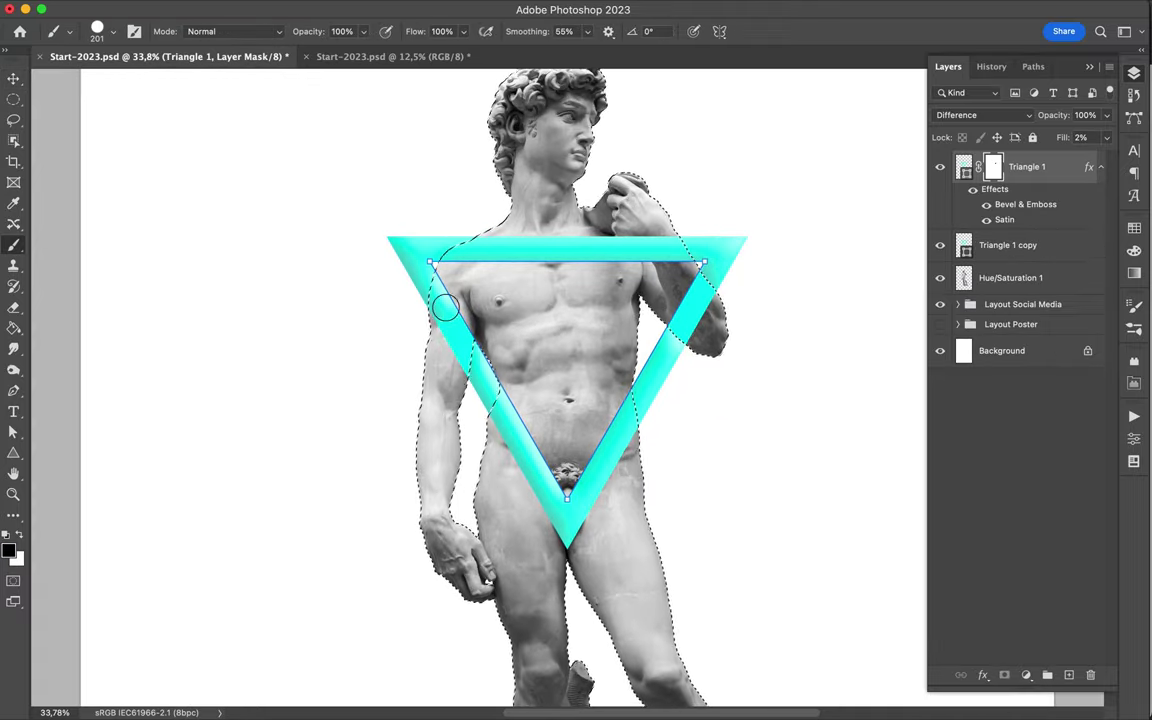
scroll(664, 242, up, 6)
drag(612, 141, 648, 180)
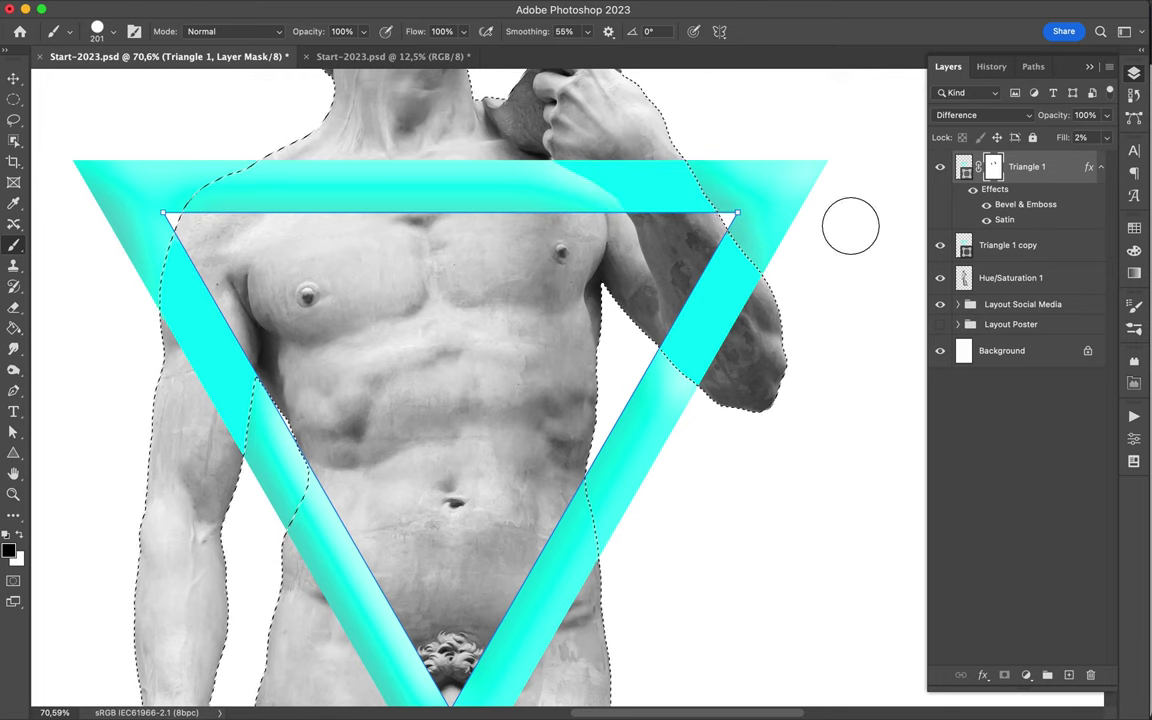
alt+drag(993, 166, 995, 241)
Step: On the Triangle 1 copy mask, use a 28 px brush painting black
click(995, 244)
scroll(600, 140, up, 3)
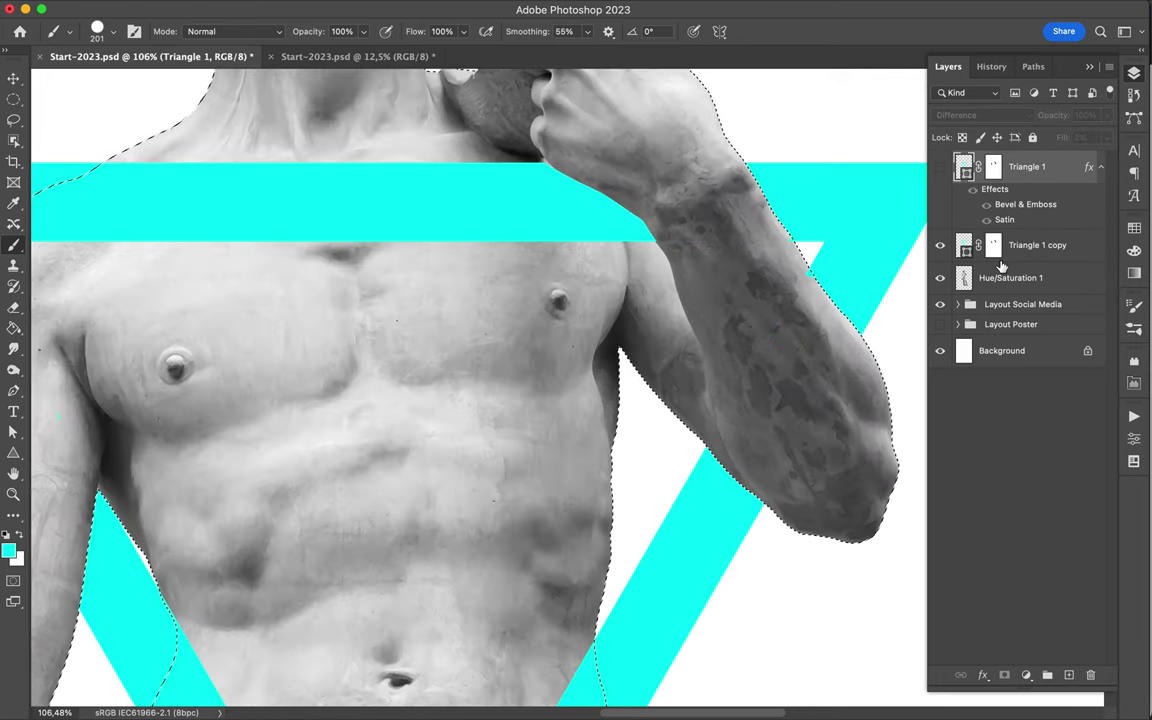
scroll(690, 150, up, 5)
right_click(790, 235)
drag(906, 228, 838, 228)
scroll(700, 300, up, 3)
click(993, 247)
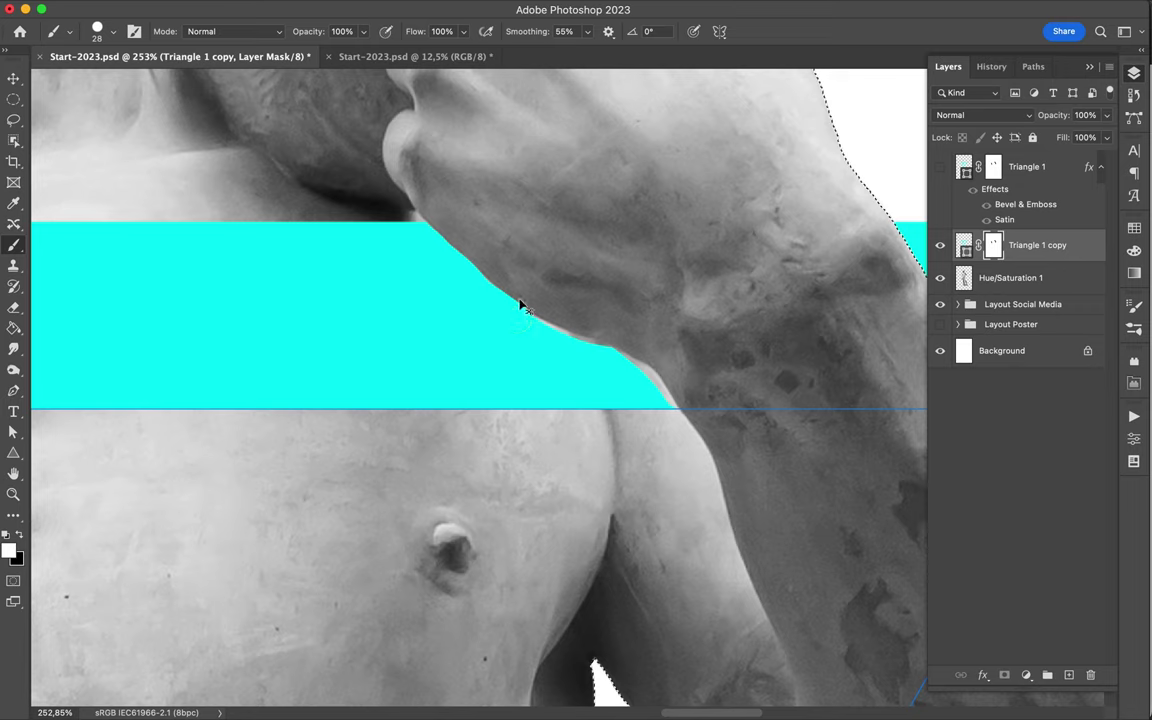
key(x)
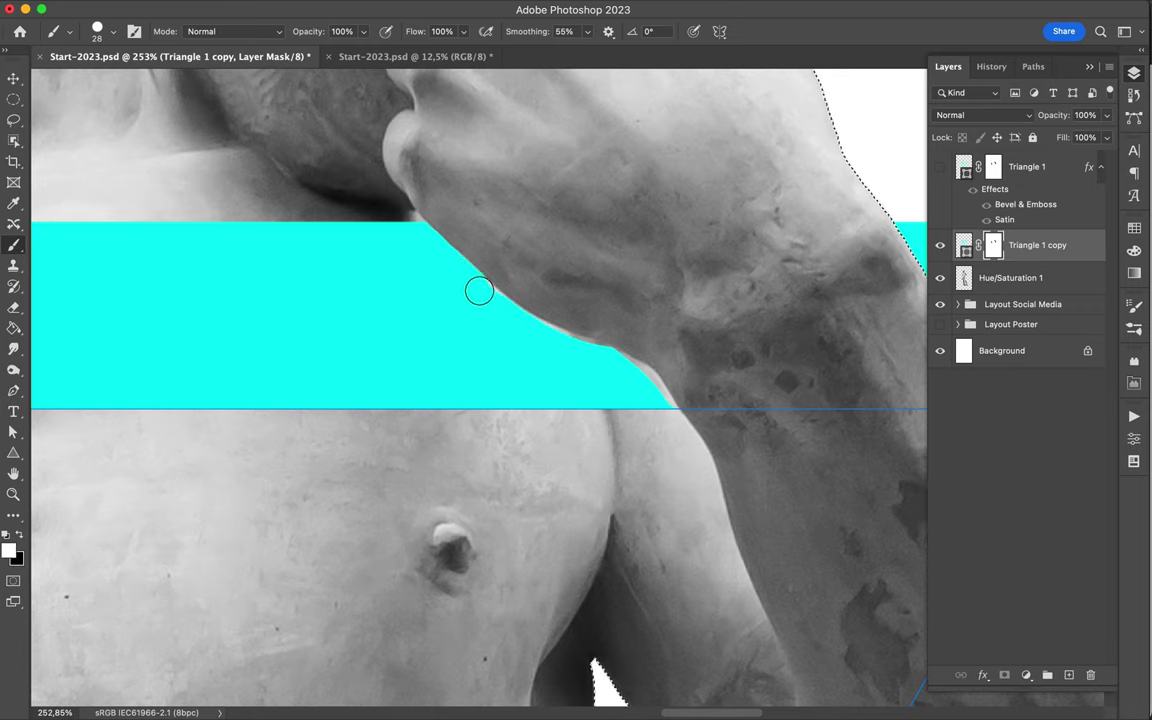
Step: Show Triangle 1 again, fit the poster in view, and clear its layer style
click(940, 166)
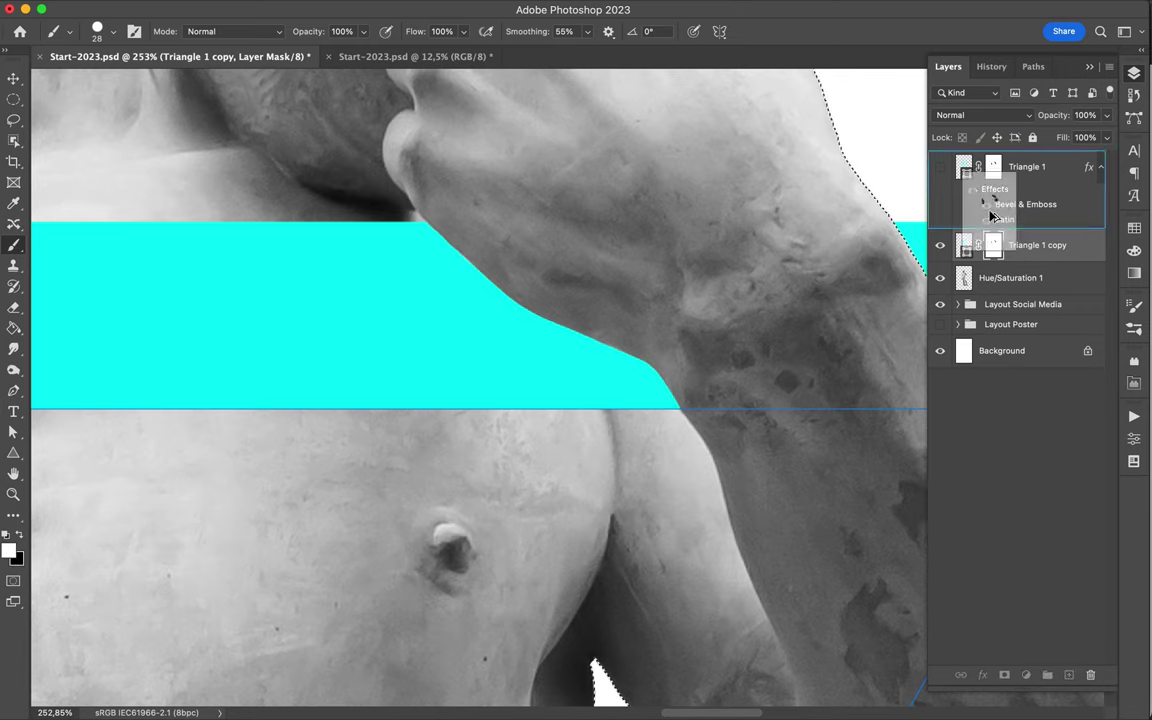
key(ctrl+0)
key(m)
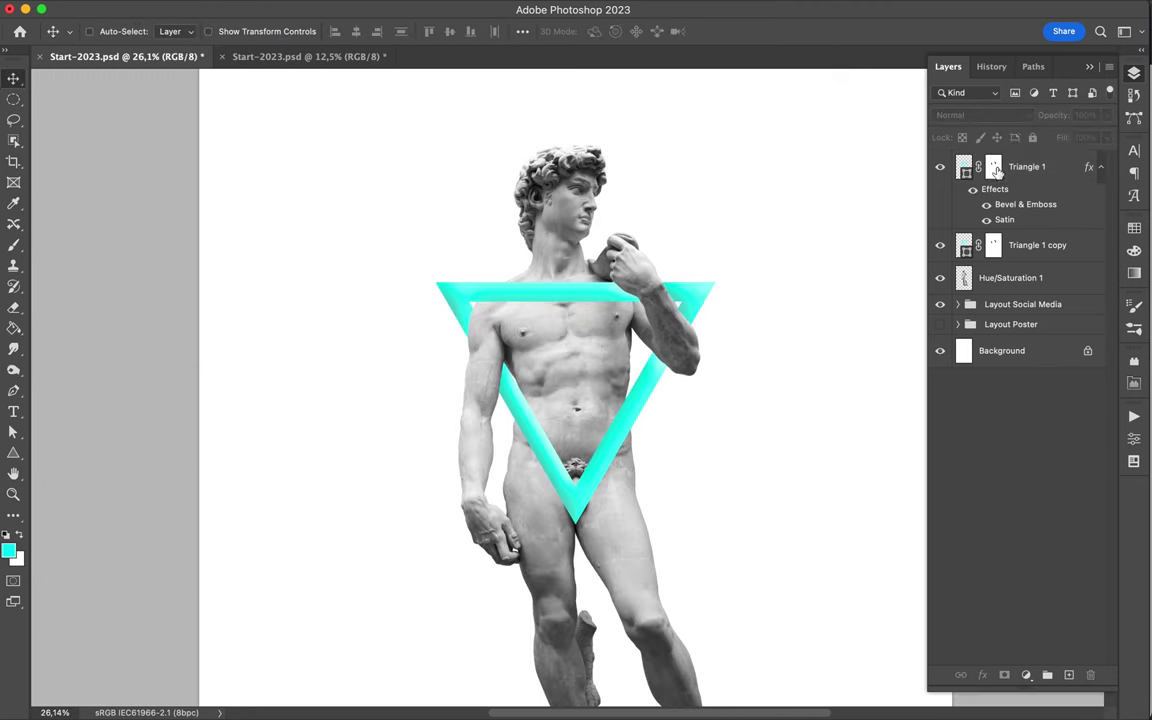
click(964, 168)
right_click(1033, 166)
click(926, 635)
scroll(725, 262, down, 3)
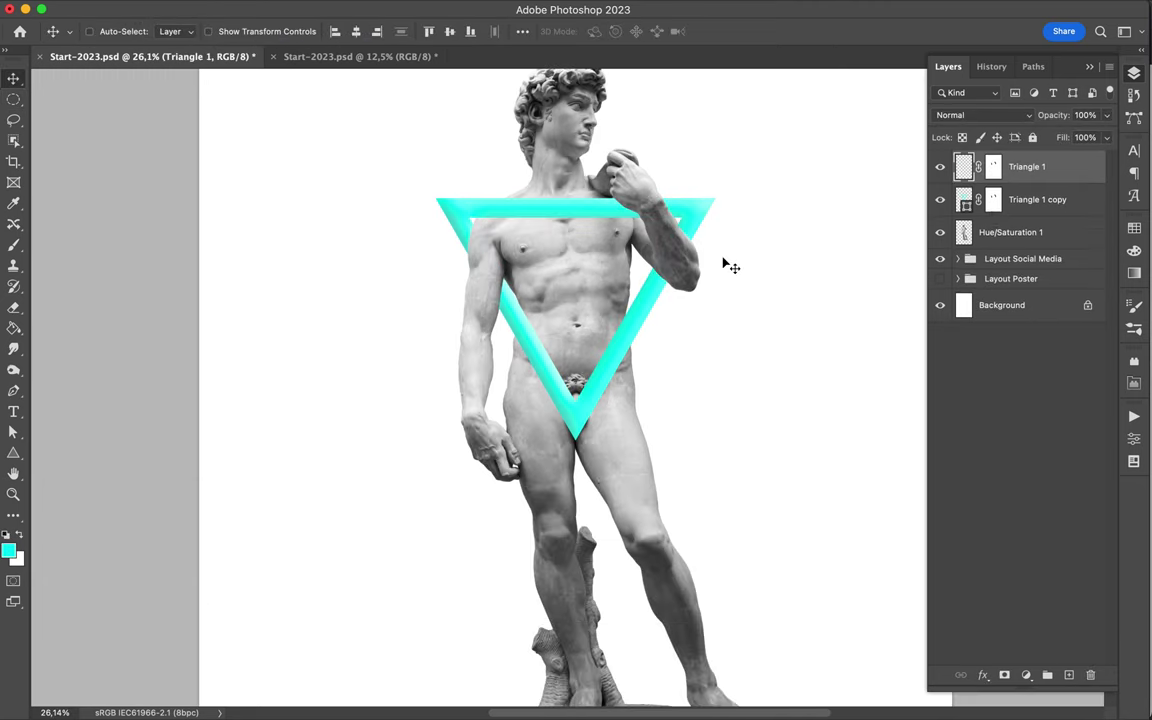
Step: Duplicate the triangle, fill the copy black, and apply a 56 px Gaussian Blur
key(ctrl+j)
right_click(1012, 166)
key(Escape)
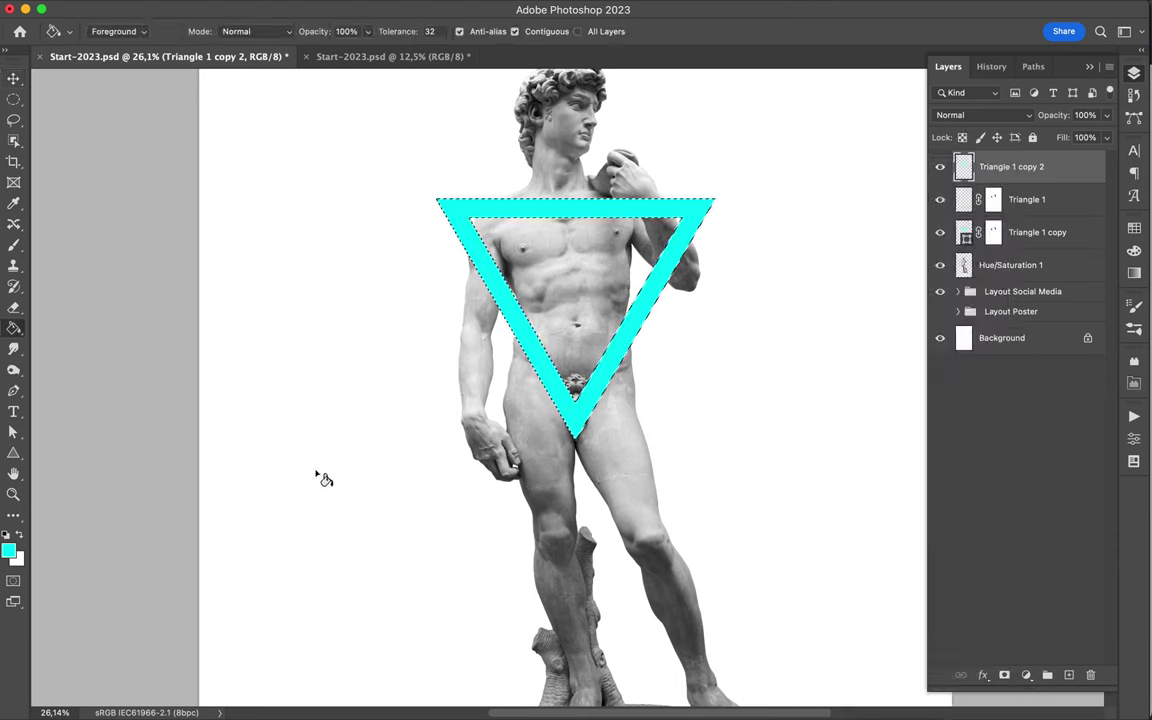
key(d)
key(alt+BackSpace)
drag(910, 330, 930, 322)
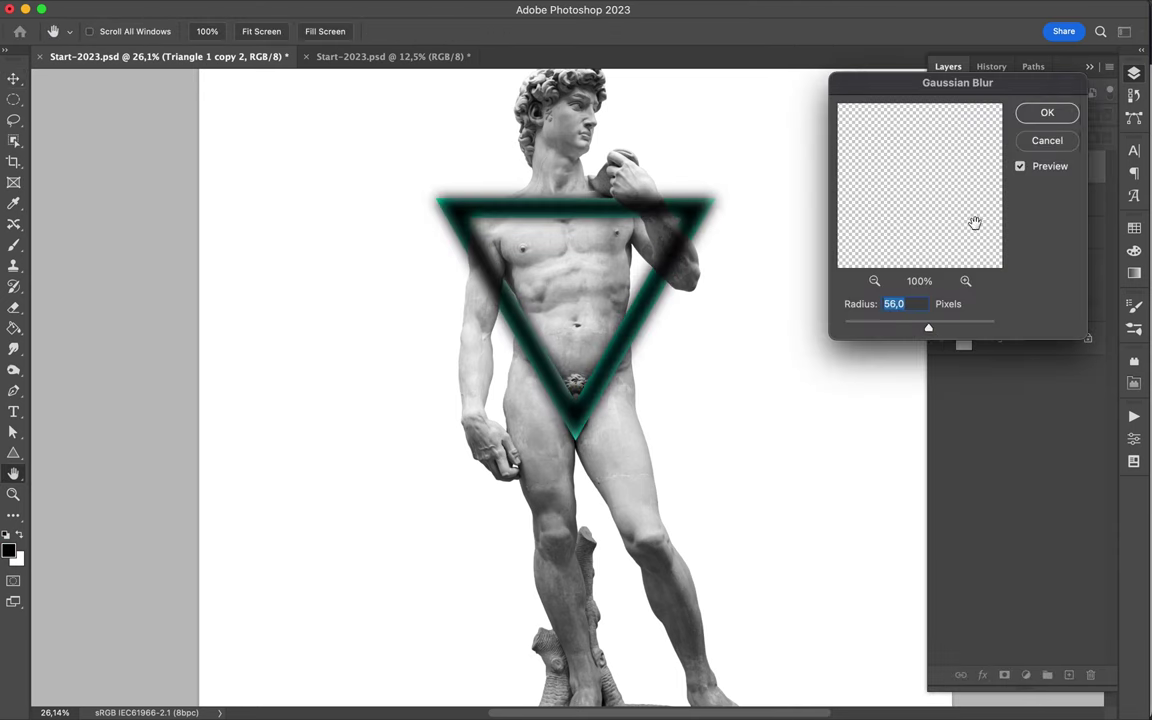
click(1047, 112)
Step: Place the blurred shadow beneath the triangles and erase it from the raised arm
drag(1025, 166, 1025, 216)
click(993, 199)
key(b)
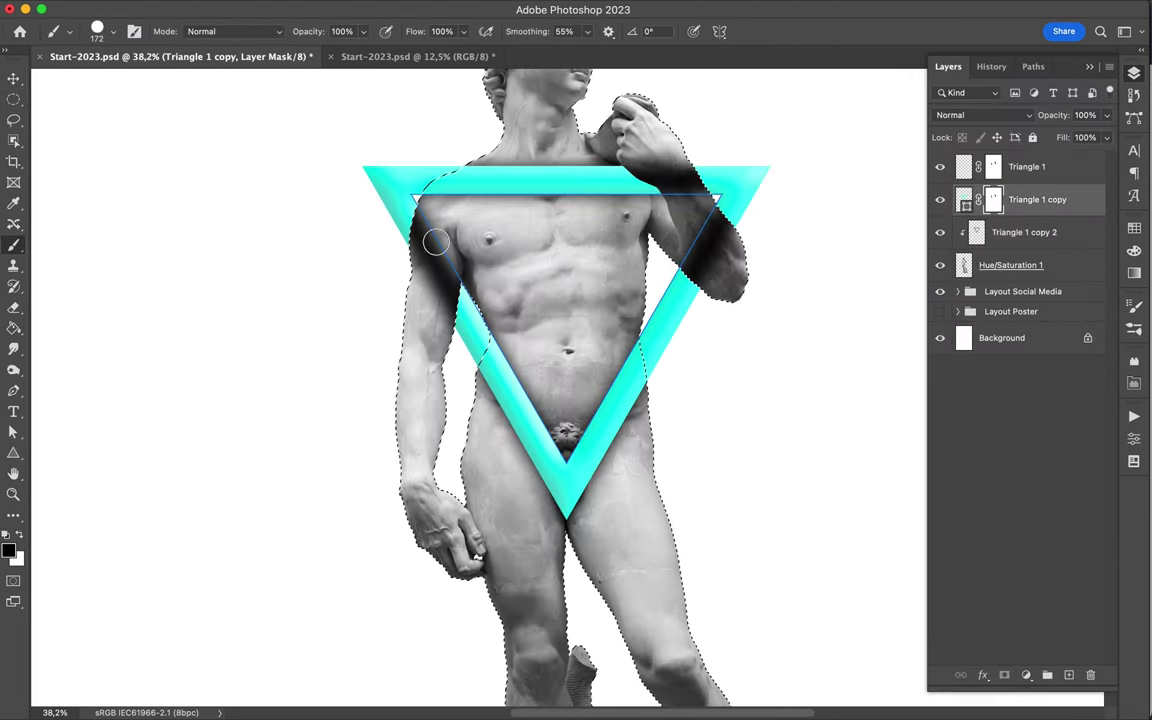
click(993, 166)
key(ctrl+d)
key(m)
key(b)
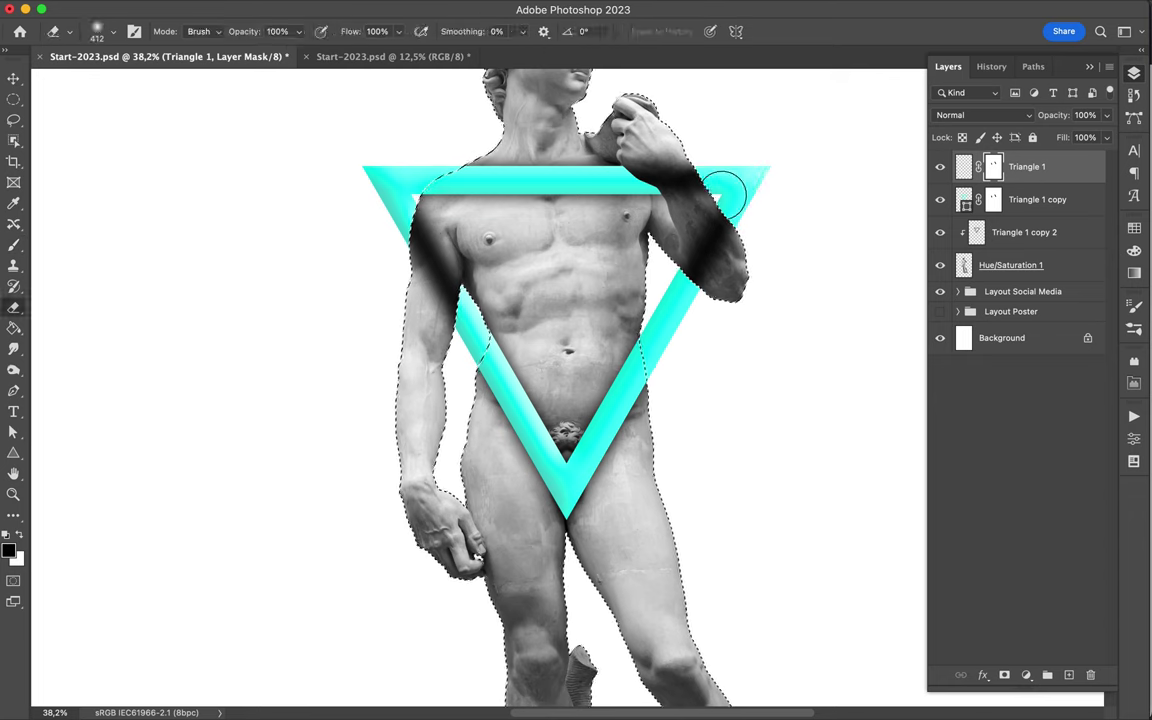
click(1037, 199)
click(1024, 232)
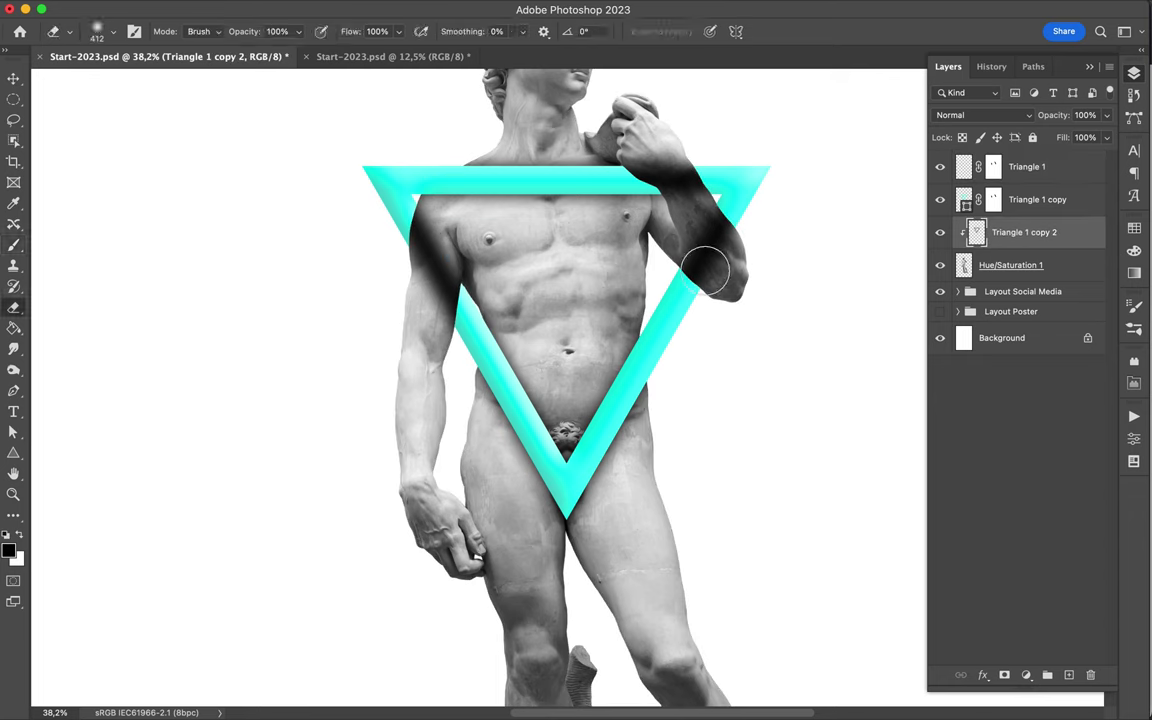
drag(665, 157, 715, 245)
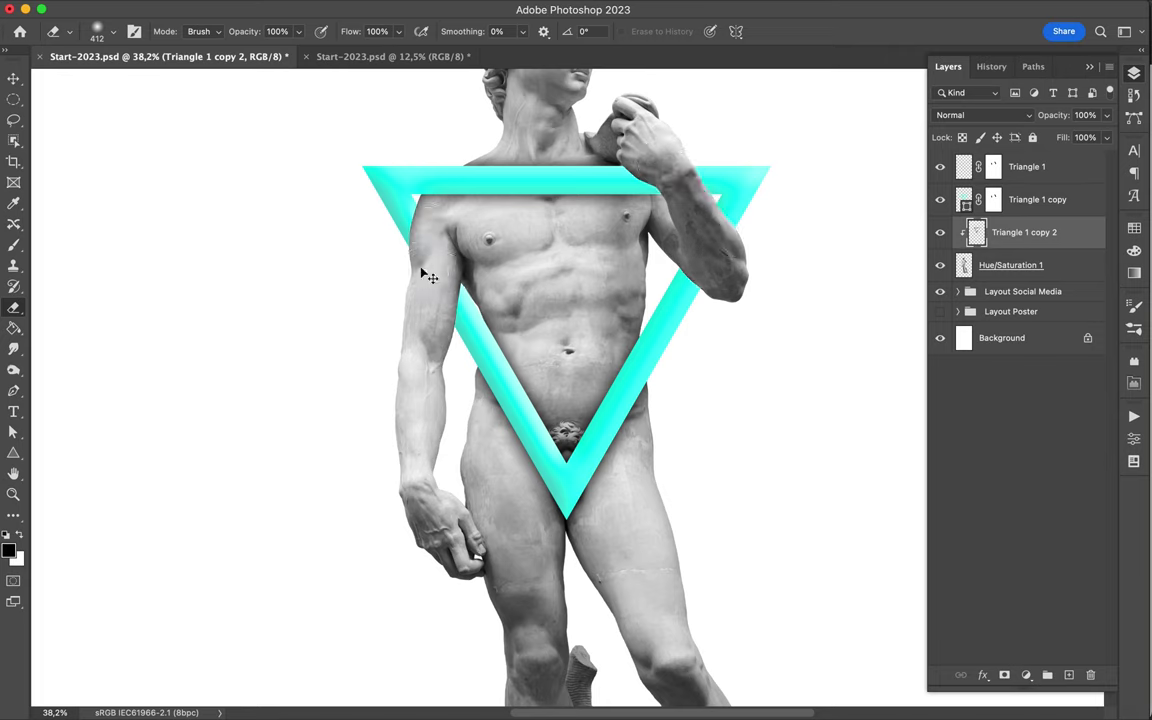
Step: Warp the shadow by bending its top-left corner down to fit the body
key(v)
key(ctrl+t)
right_click(440, 340)
click(480, 378)
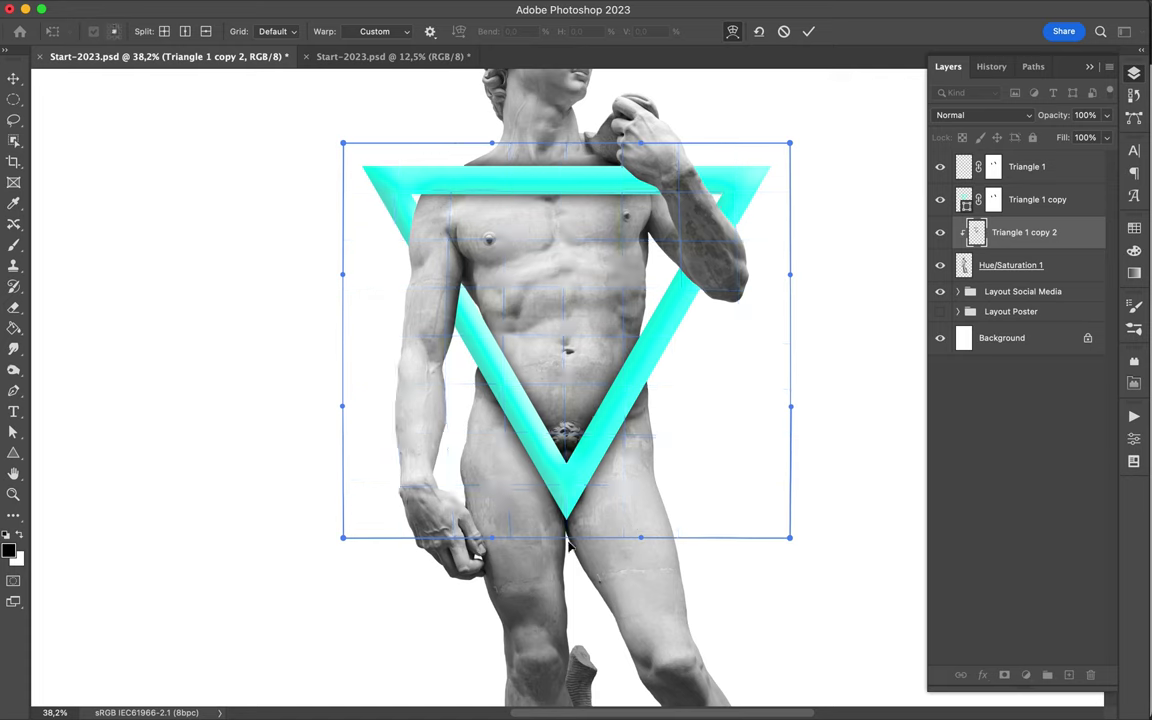
drag(343, 143, 343, 149)
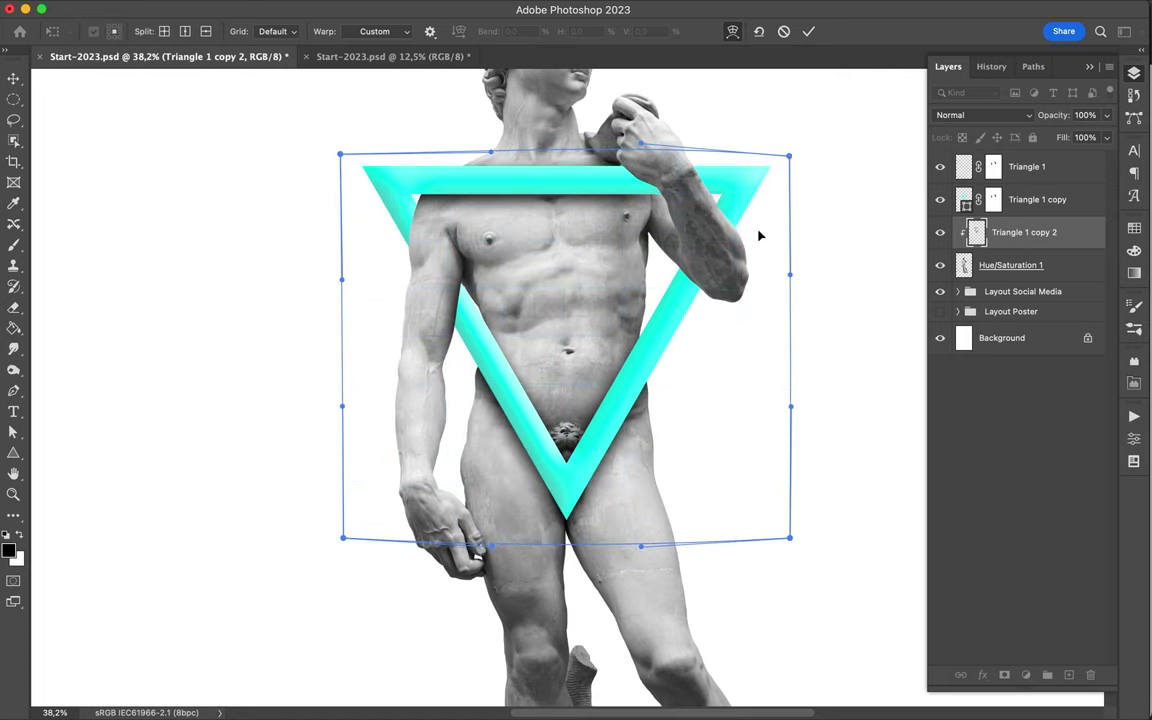
key(Return)
key(ctrl+0)
Step: Move the triangle layers below the group folders
click(1020, 166)
shift+click(1000, 265)
drag(1000, 265, 968, 314)
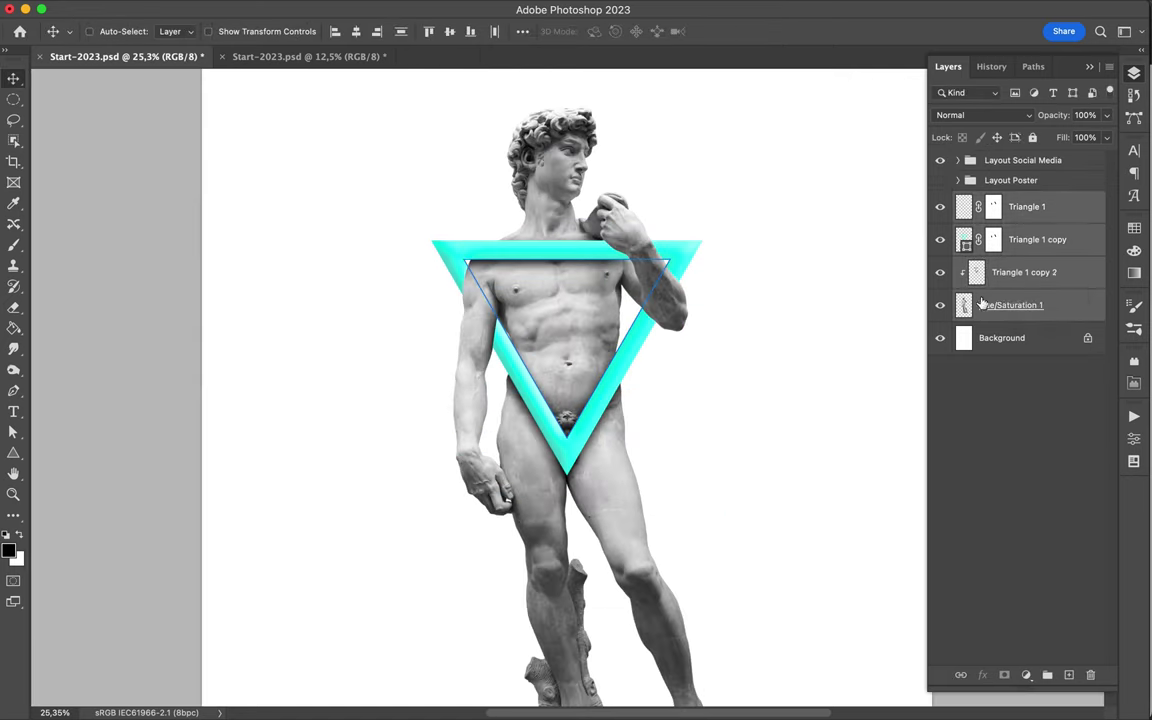
Step: Add a blurred statue silhouette shadow and erase it over the lower-left triangle arm
drag(1005, 206, 990, 247)
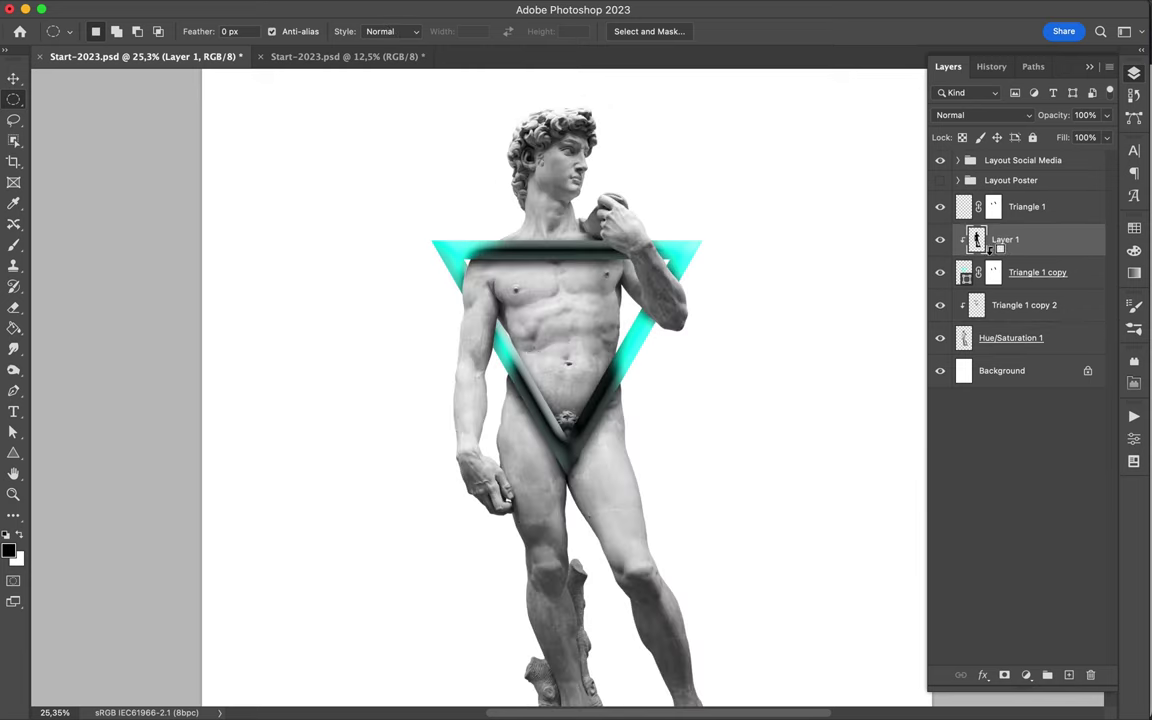
key(b)
key(e)
drag(522, 374, 607, 362)
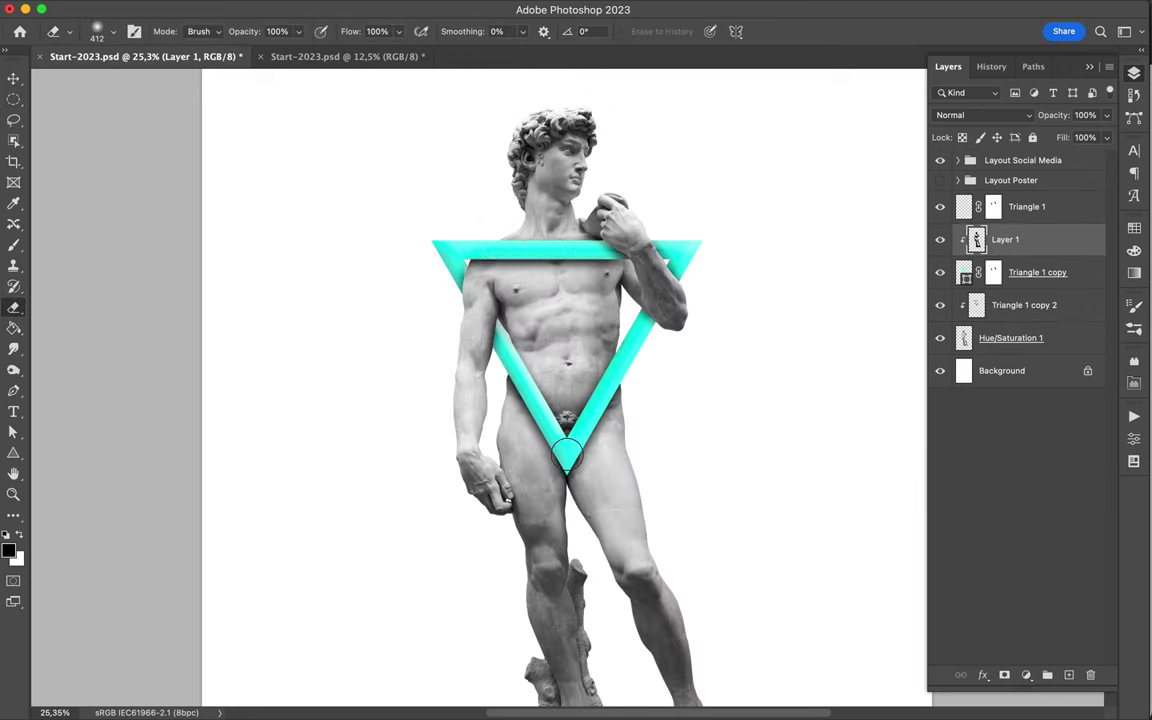
Step: Duplicate the statue layer and set the copy to Multiply
key(v)
key(ctrl+j)
click(983, 115)
click(955, 167)
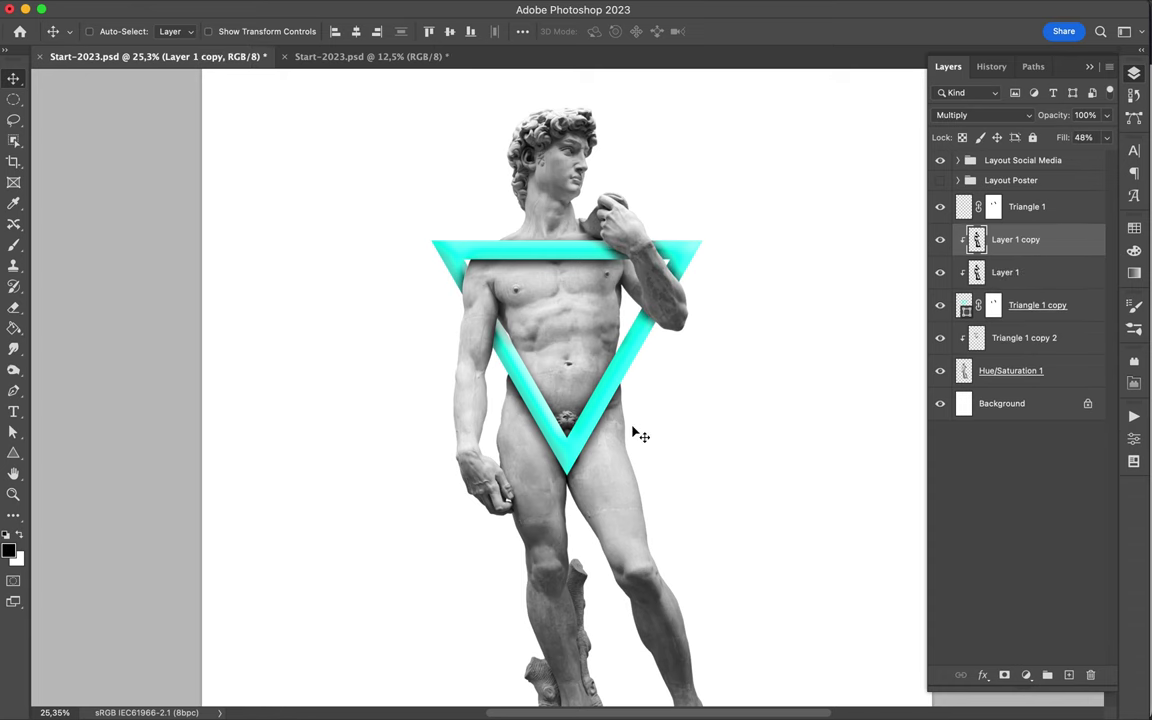
scroll(640, 435, down, 2)
Step: Bring Ellipse 2 from the other document under the feet and delete Hue/Saturation 2
click(360, 56)
scroll(1015, 400, down, 5)
mouse_move(990, 645)
mouse_down()
mouse_move(658, 580)
mouse_move(658, 612)
mouse_up()
scroll(545, 490, down, 4)
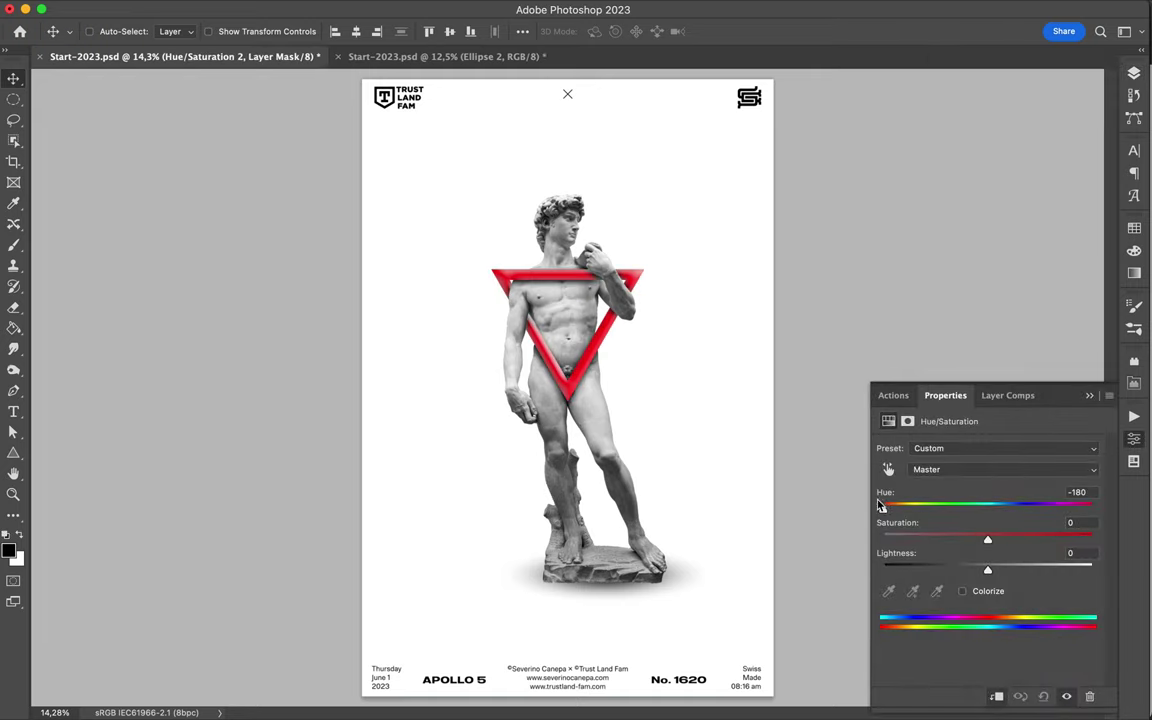
click(1090, 696)
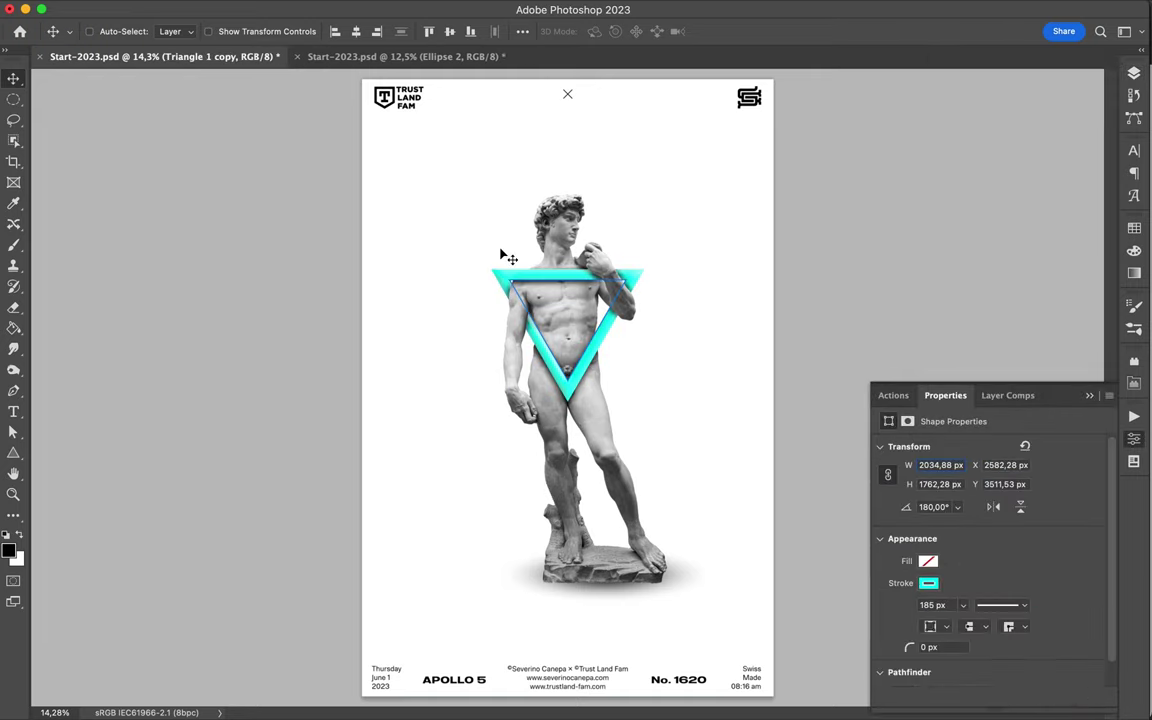
Step: Draw a cyan rectangle frame around the statue and center it on the canvas
key(u)
drag(659, 521, 662, 522)
click(520, 31)
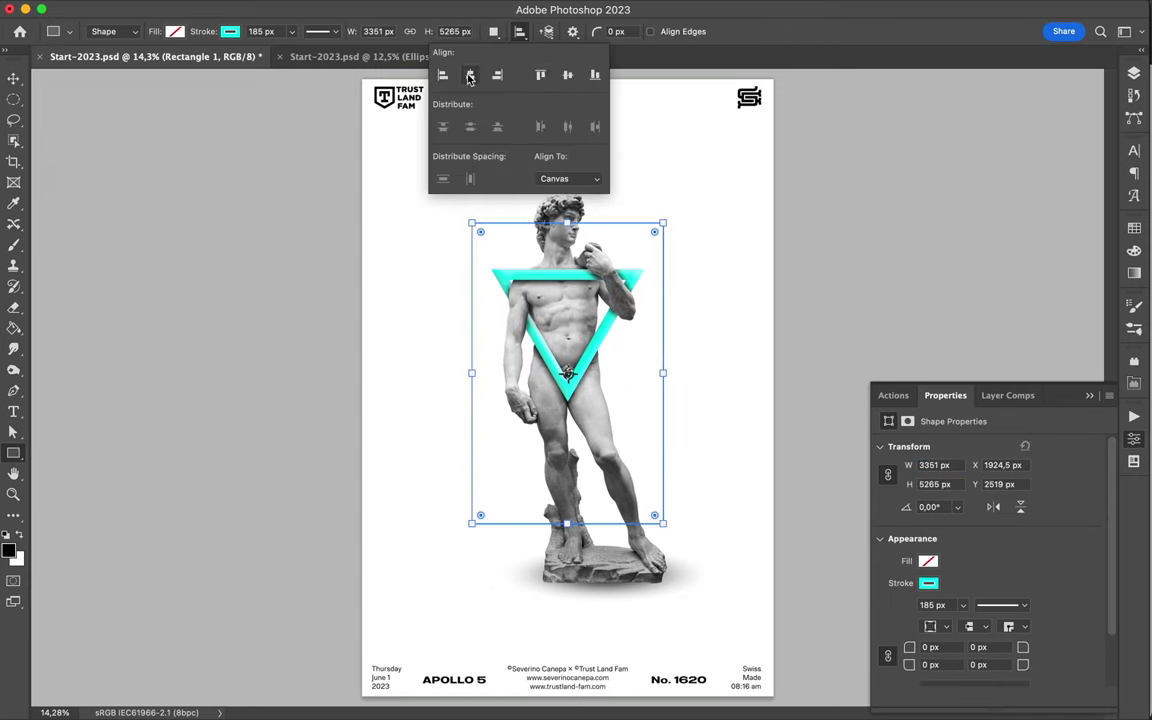
key(F7)
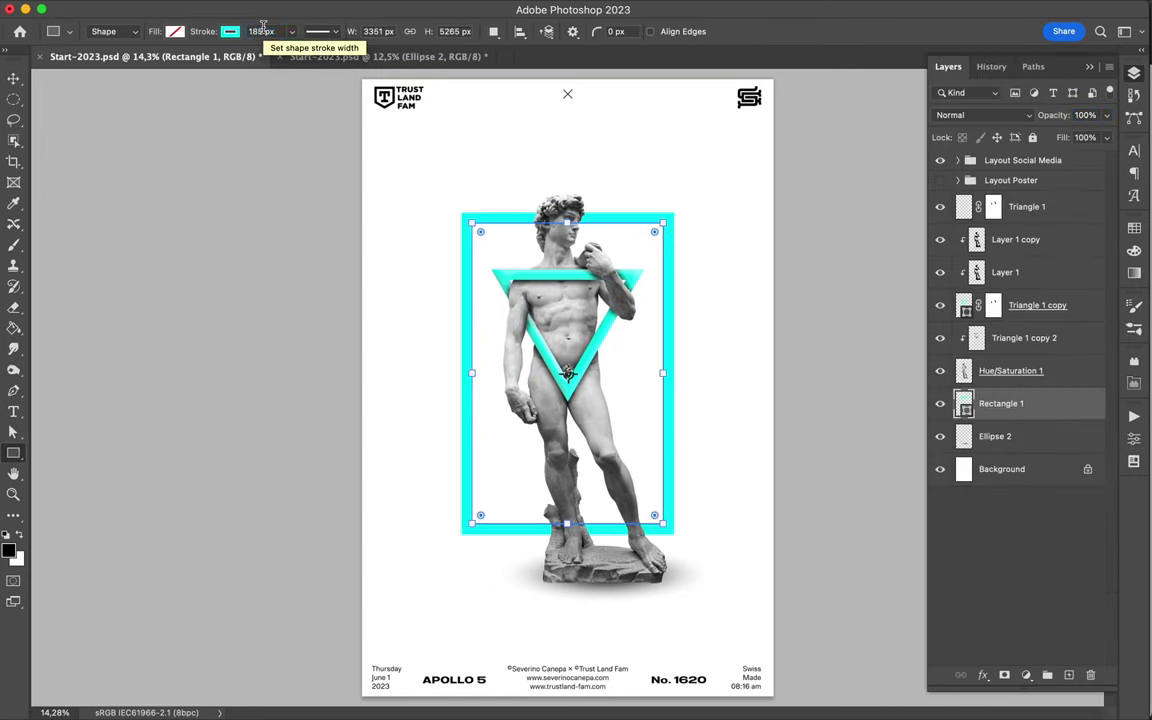
key(v)
Step: Give the frame Bevel & Emboss and shorten its height to about 92%
double_click(1052, 403)
click(528, 328)
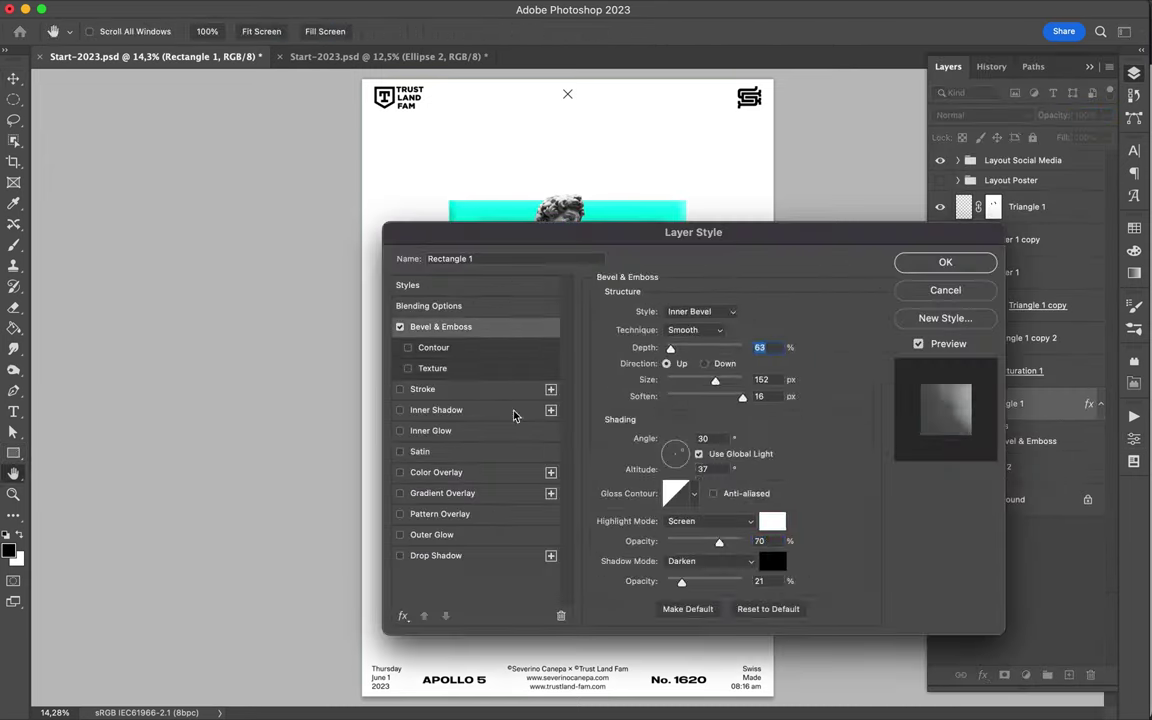
key(Return)
key(ctrl+t)
drag(568, 535, 568, 512)
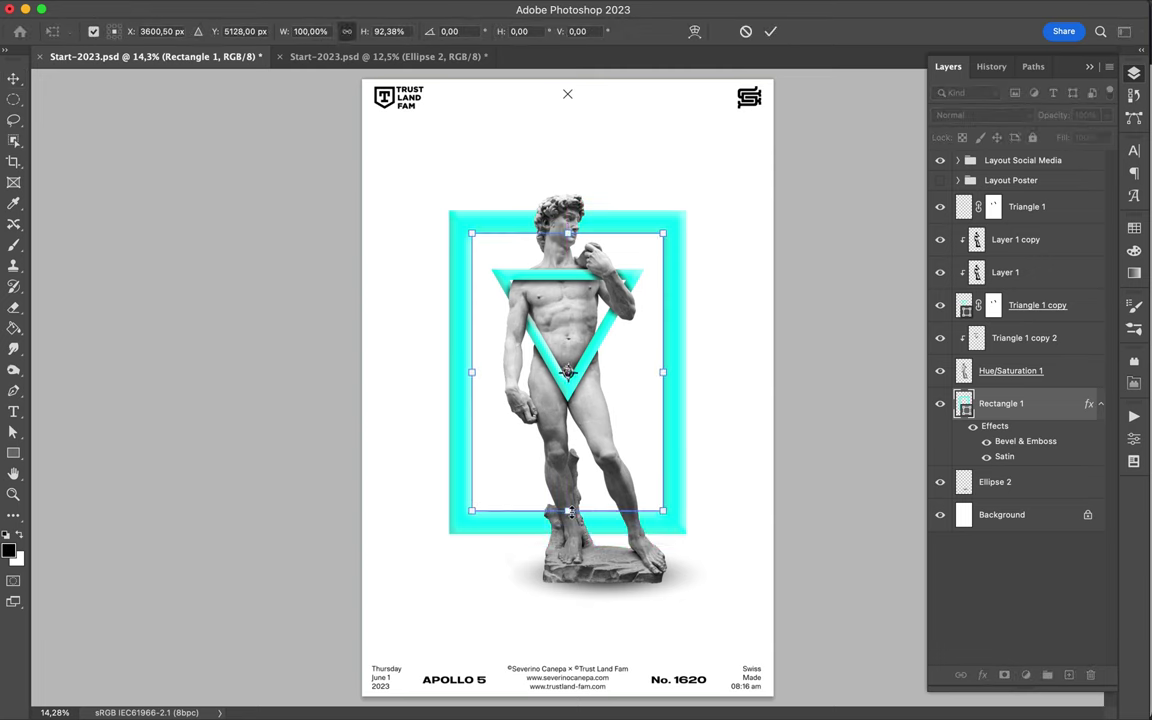
key(Return)
Step: Move the frame layer higher in the stack and rasterize its duplicate
drag(1000, 403, 1000, 230)
right_click(1041, 237)
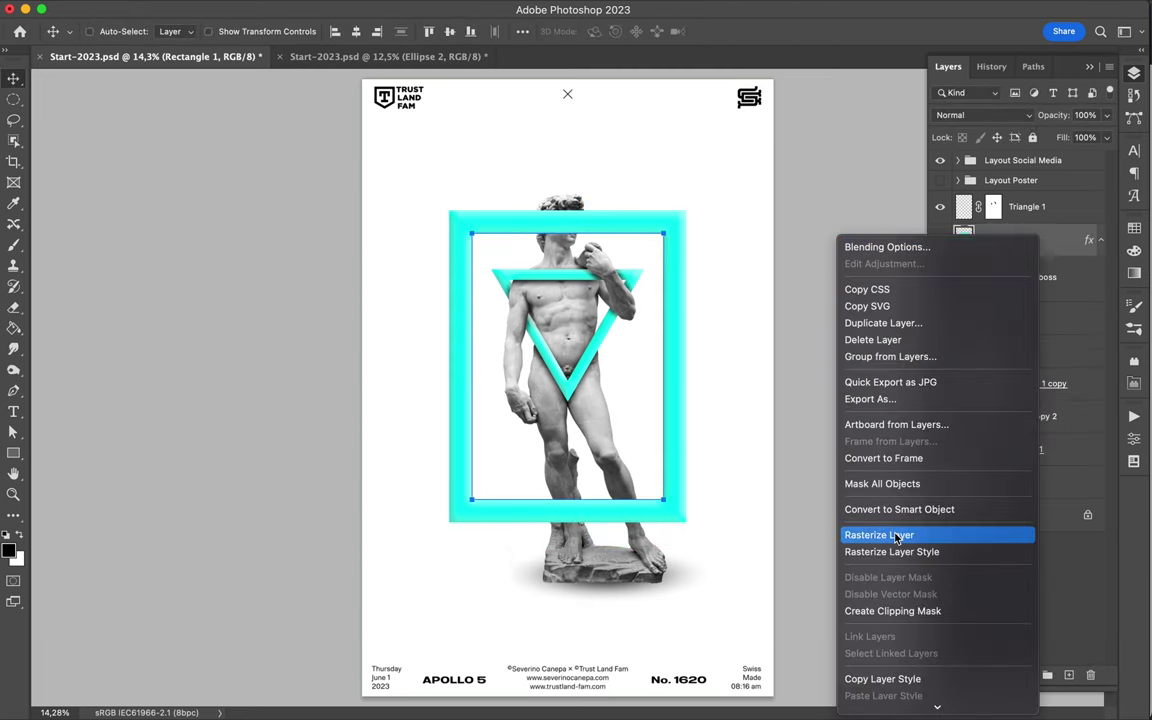
right_click(1046, 322)
click(919, 624)
Step: Set Rectangle 1 to Difference with 10% fill and add a layer mask
click(1005, 239)
click(990, 416)
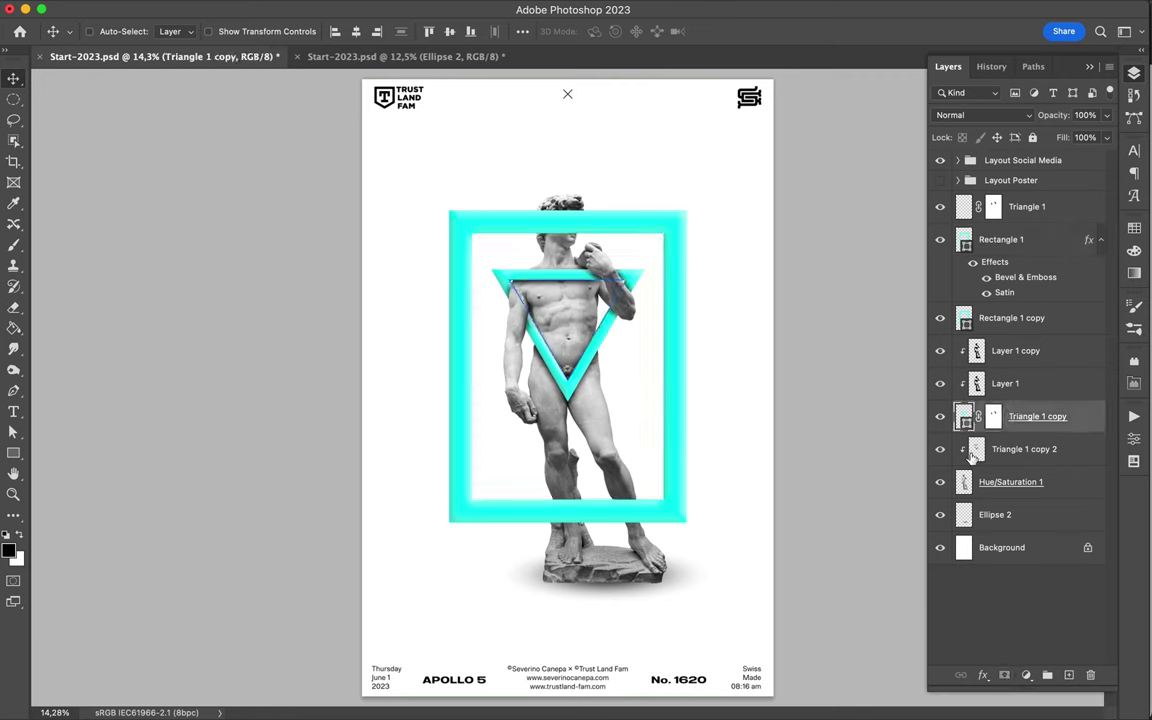
click(966, 239)
click(980, 115)
click(880, 375)
drag(1106, 137, 1040, 158)
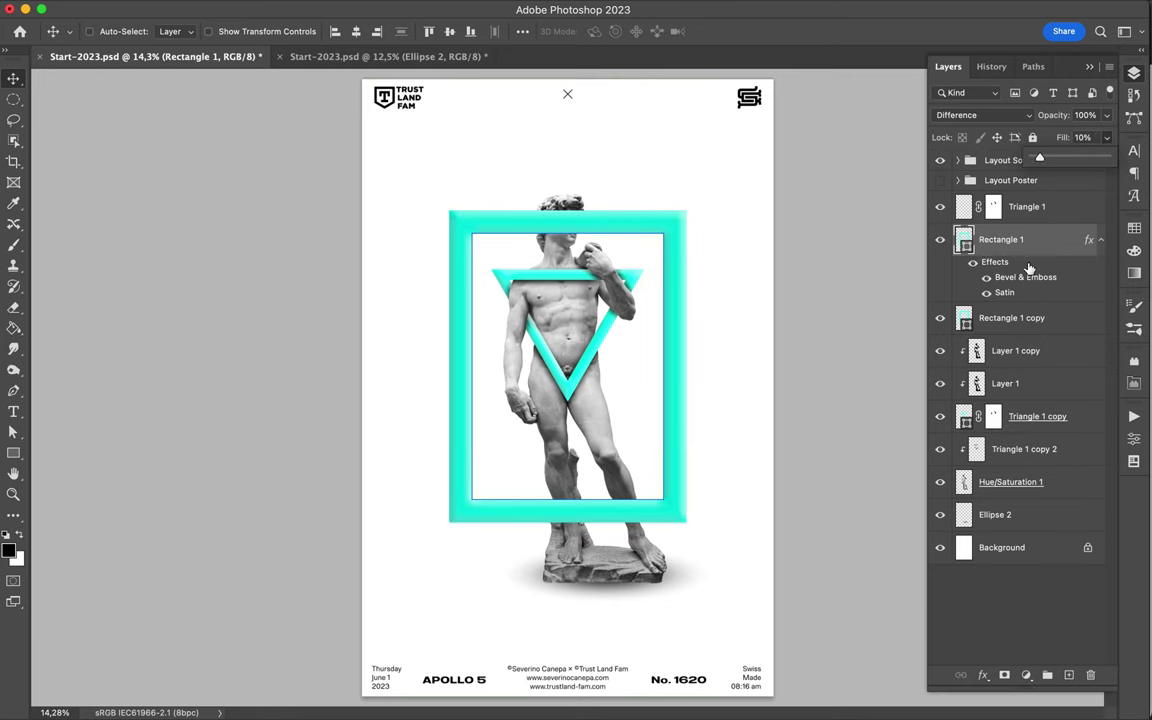
right_click(966, 239)
click(874, 548)
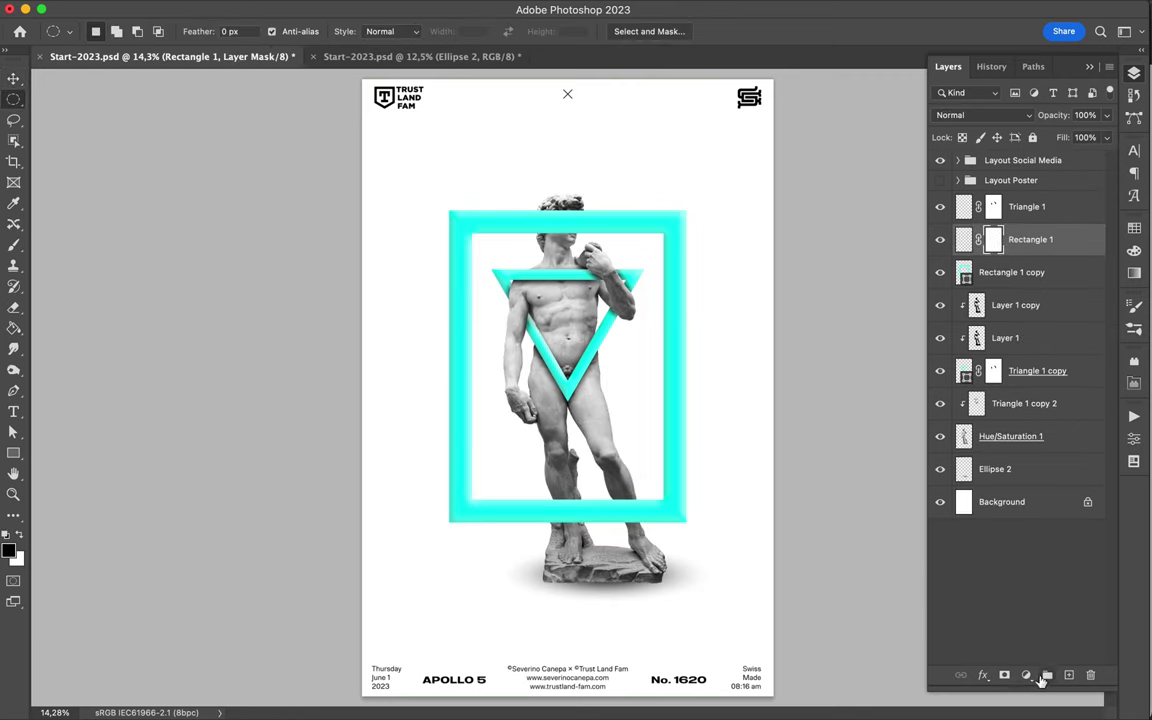
Step: Brush-paint the Rectangle 1 frame masks over the statue selection so the statue weaves through the frame
key(b)
right_click(555, 205)
click(1011, 272)
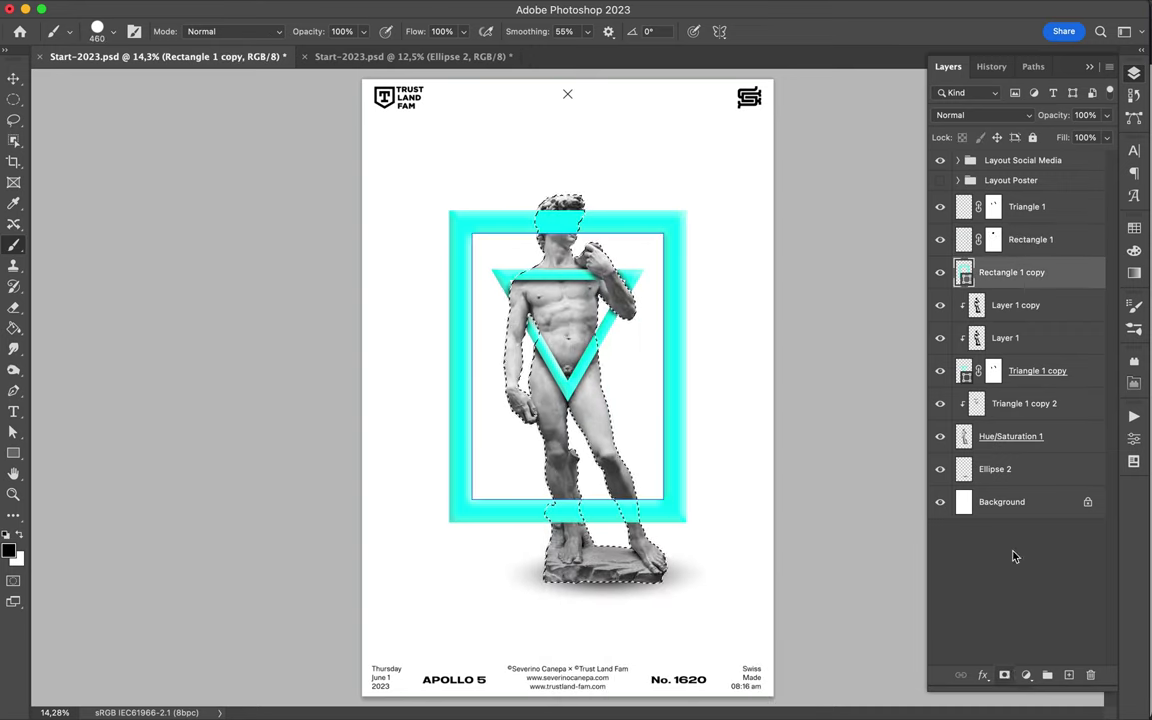
key(alt+bracketright)
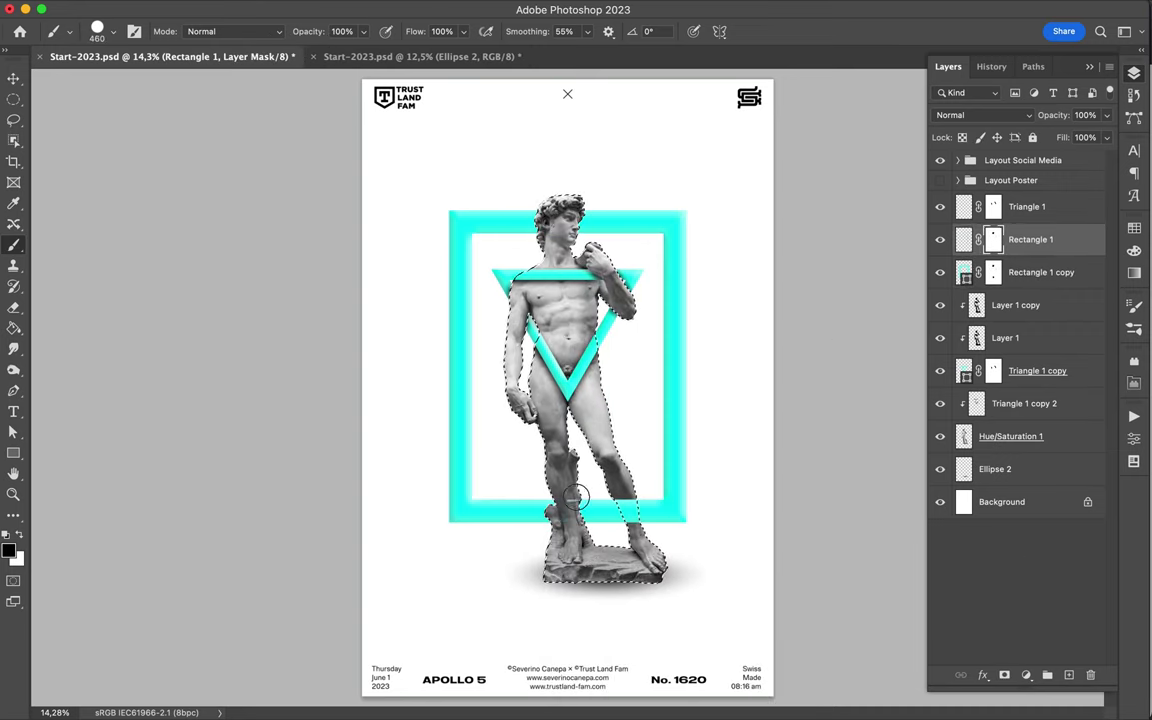
key(ctrl+d)
key(v)
Step: Duplicate the frame copy layer and rasterize the new copy
right_click(1045, 274)
drag(1040, 272, 1068, 675)
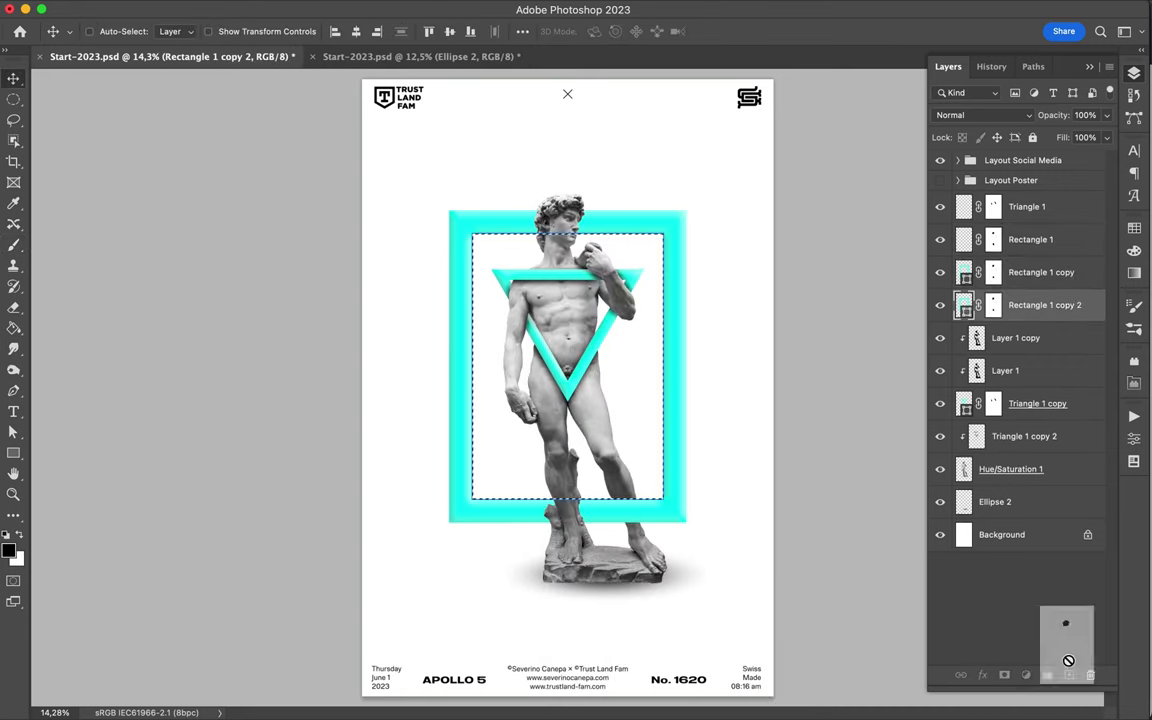
right_click(1028, 305)
click(874, 596)
Step: Fill the rasterized frame copy dark, move it under Triangle 1 copy 2, and clip it
key(g)
click(665, 340)
key(ctrl+d)
key(v)
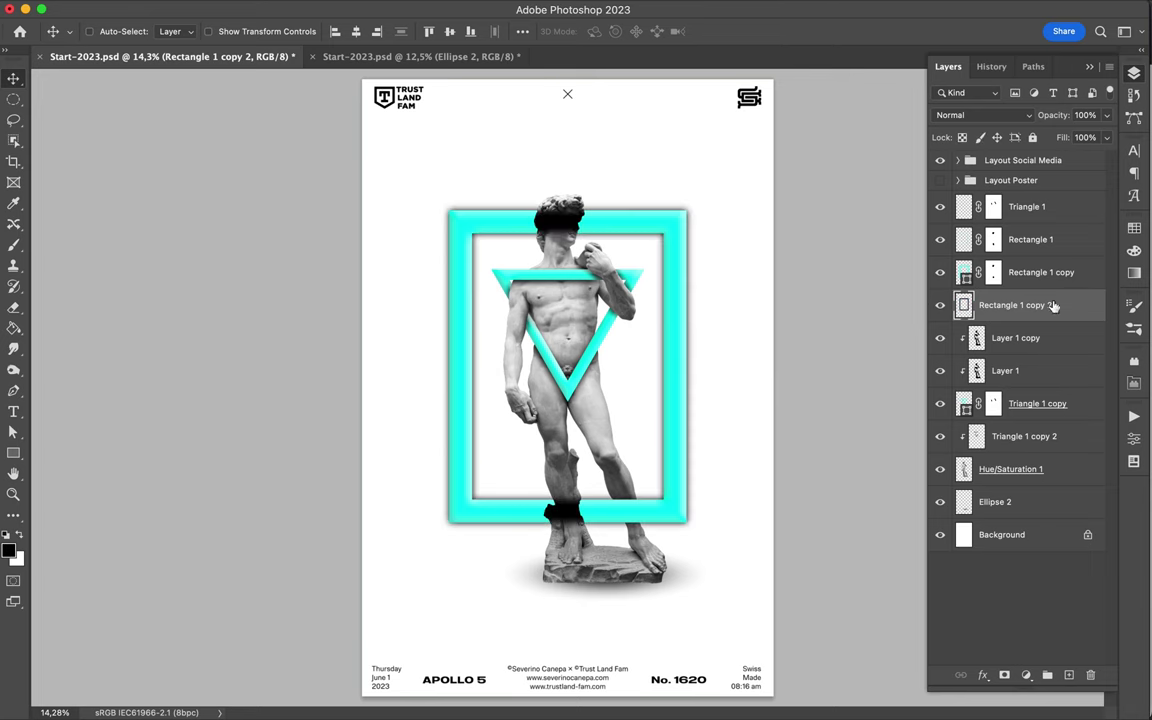
drag(1028, 305, 1028, 437)
key(b)
Step: Zoom in and place a statue copy under Triangle 1
key(e)
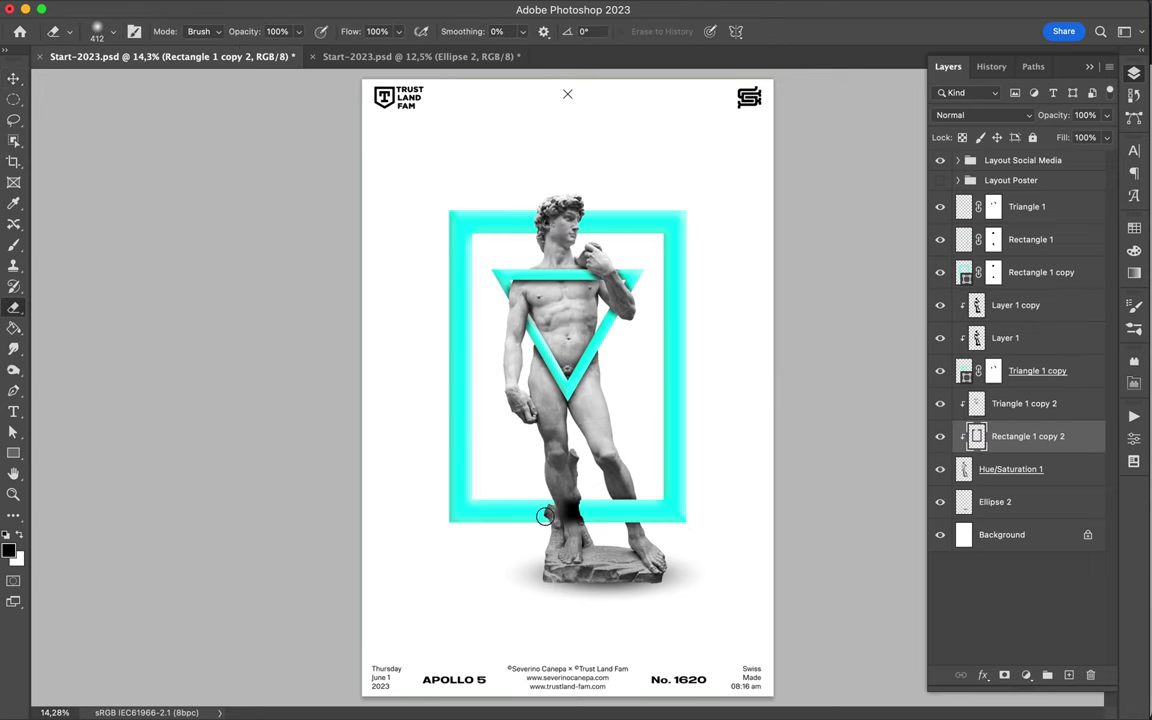
key(ctrl+plus)
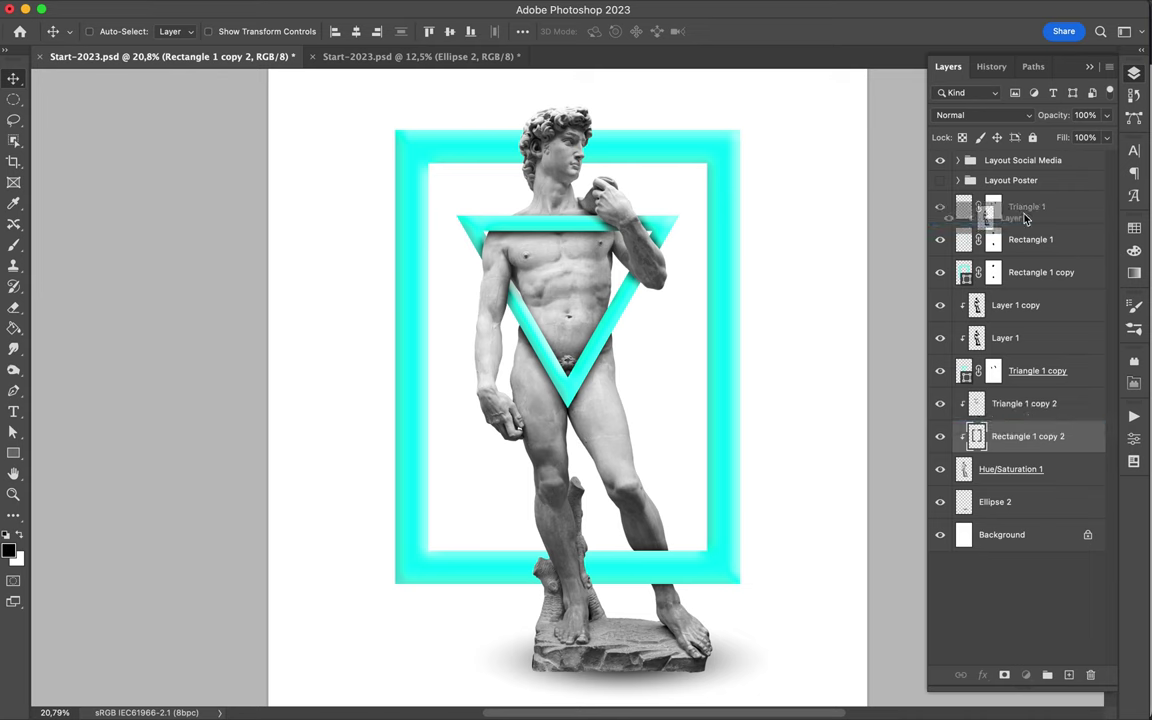
drag(1025, 218, 1025, 222)
key(ctrl+0)
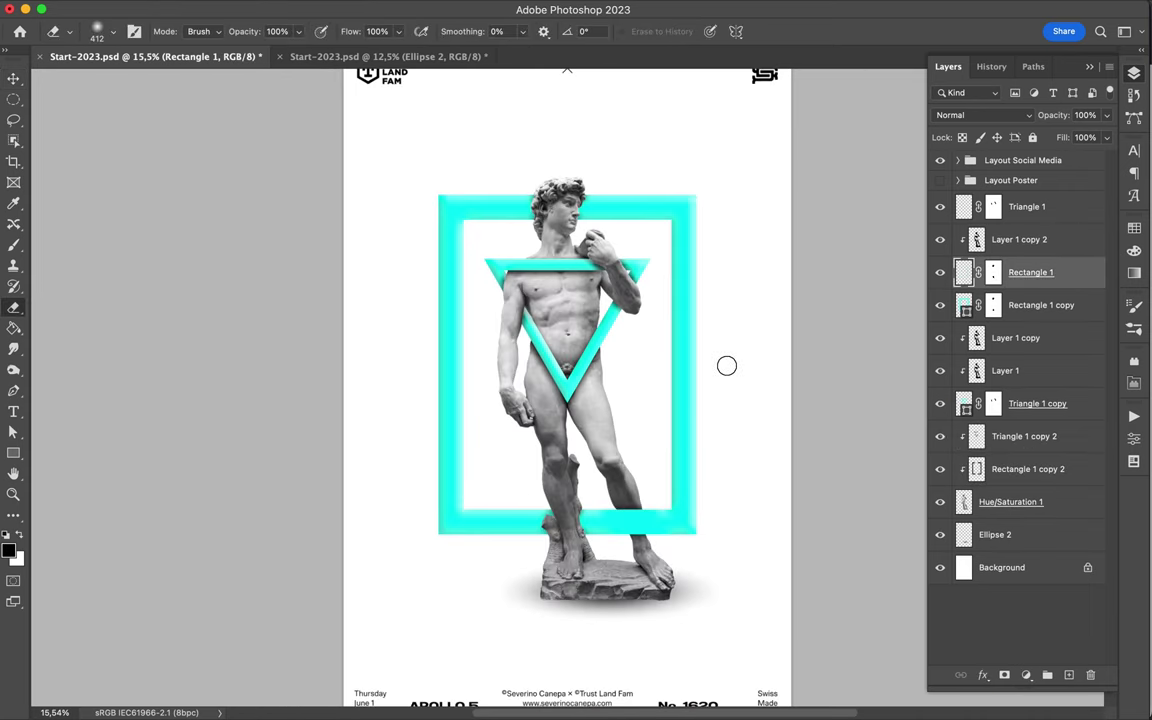
Step: Duplicate the dark frame copy and lower the shadow copies' Fill to 68% and 61%
drag(1027, 277, 1027, 455)
click(1106, 137)
drag(1100, 160, 1080, 160)
click(1045, 503)
key(v)
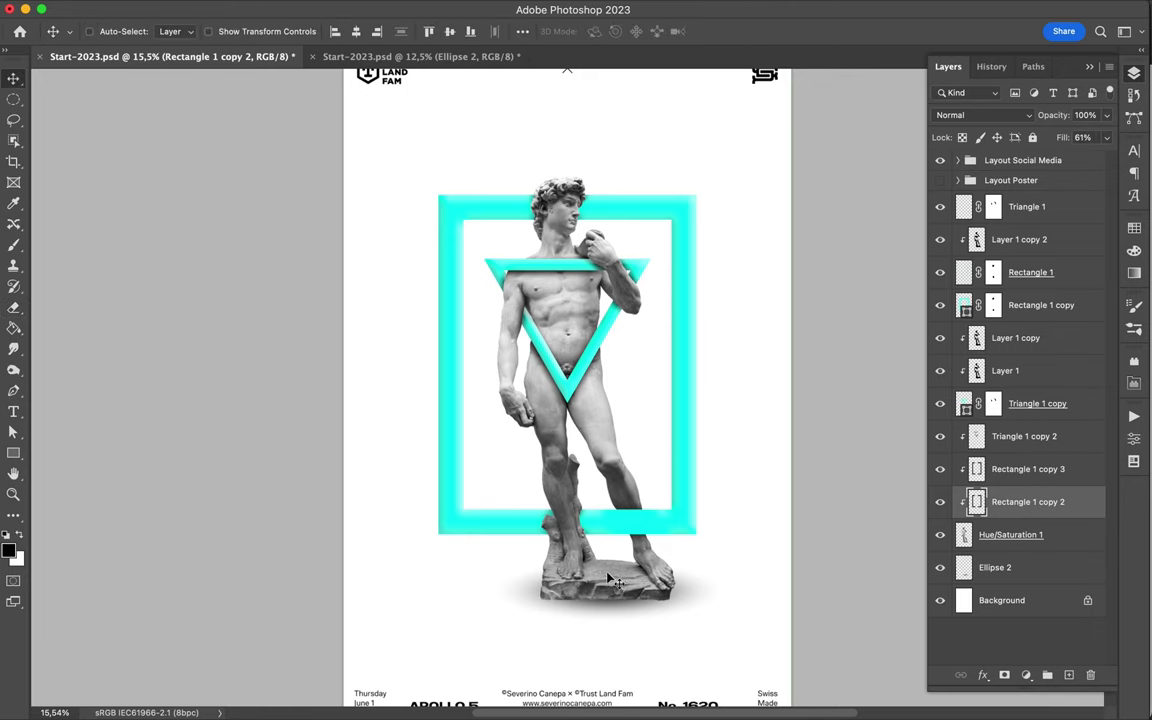
key(ctrl+0)
Step: Draw a V-shaped path with the Pen tool
key(p)
click(370, 198)
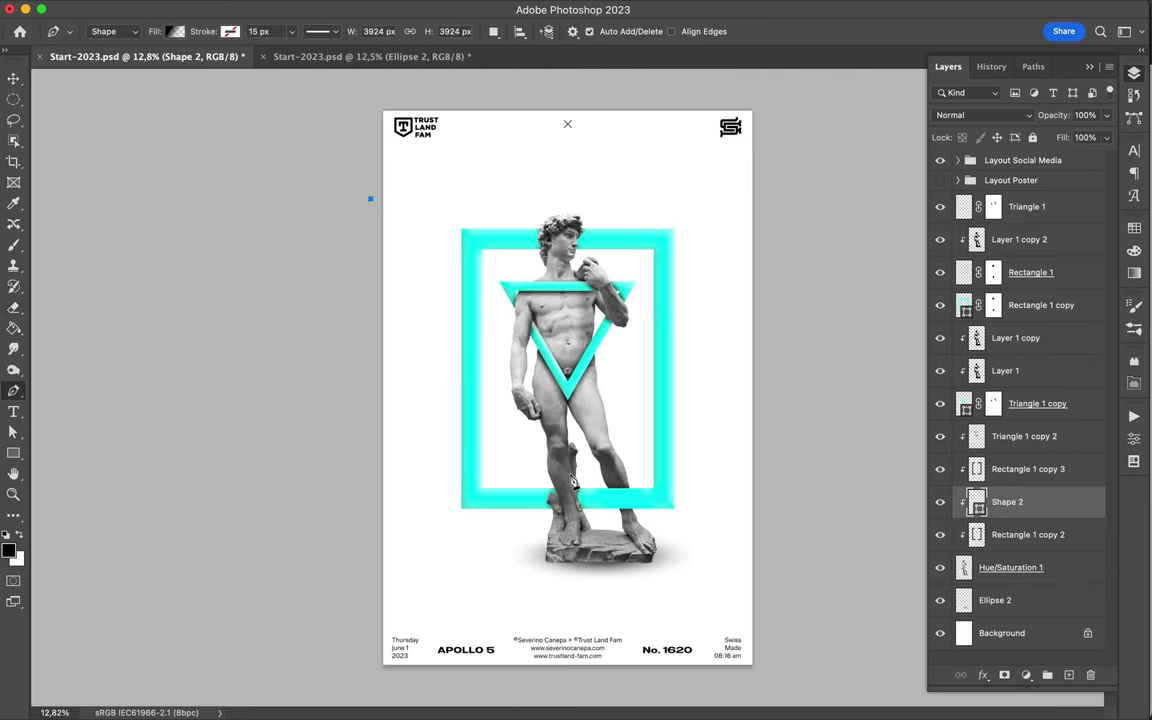
click(773, 206)
key(ctrl)
Step: Duplicate Triangle 1 copy and enlarge the copy into a huge V
click(1037, 403)
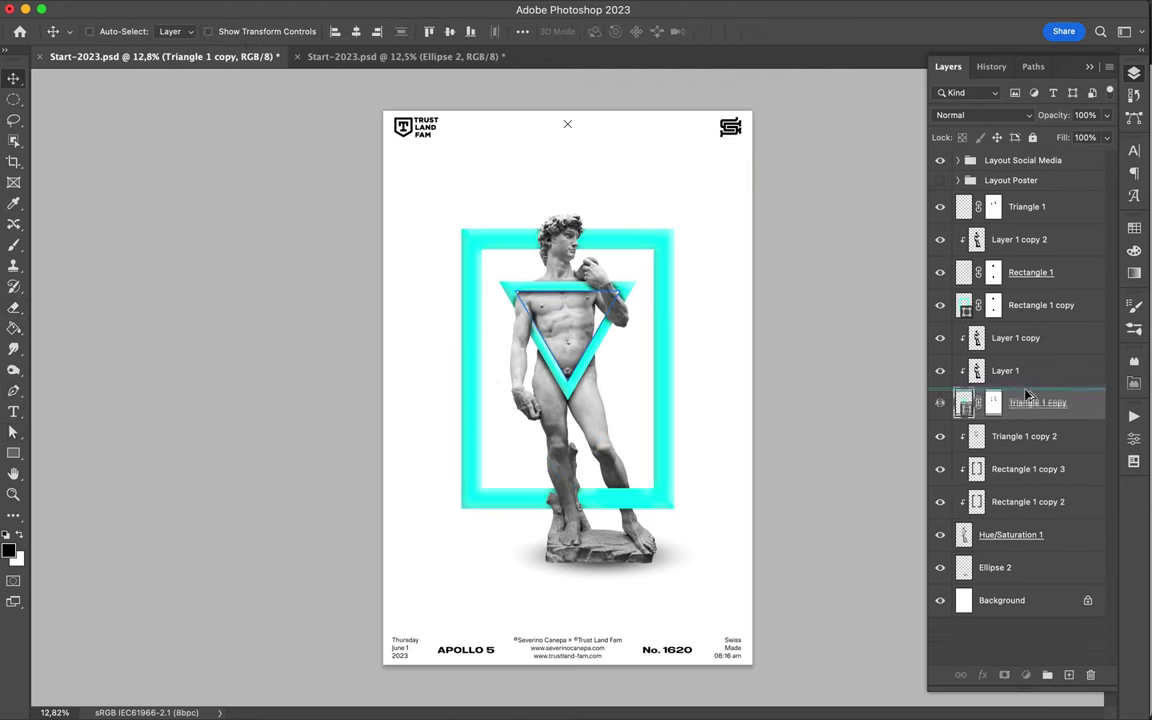
key(ctrl+j)
key(ctrl+shift+bracketright)
key(ctrl+t)
drag(640, 400, 781, 515)
key(Return)
Step: Send the big triangle to the bottom and stretch its top edge upward
key(v)
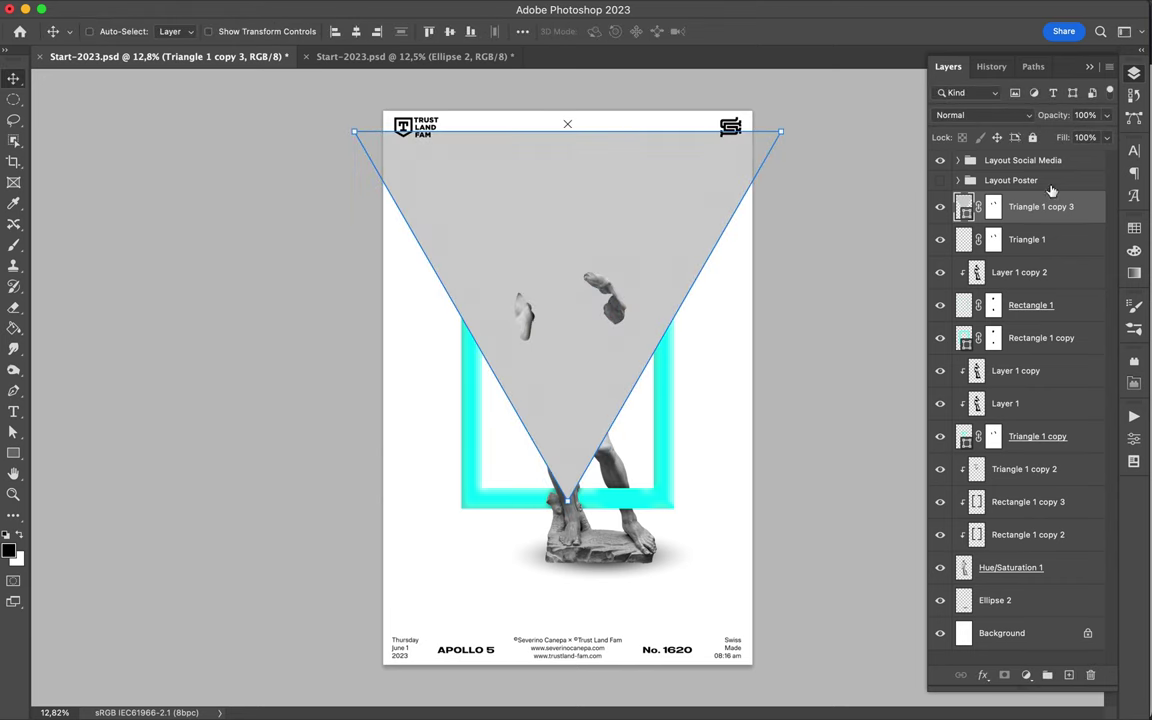
key(ctrl+shift+bracketleft)
key(ctrl+t)
drag(567, 131, 567, 102)
key(Return)
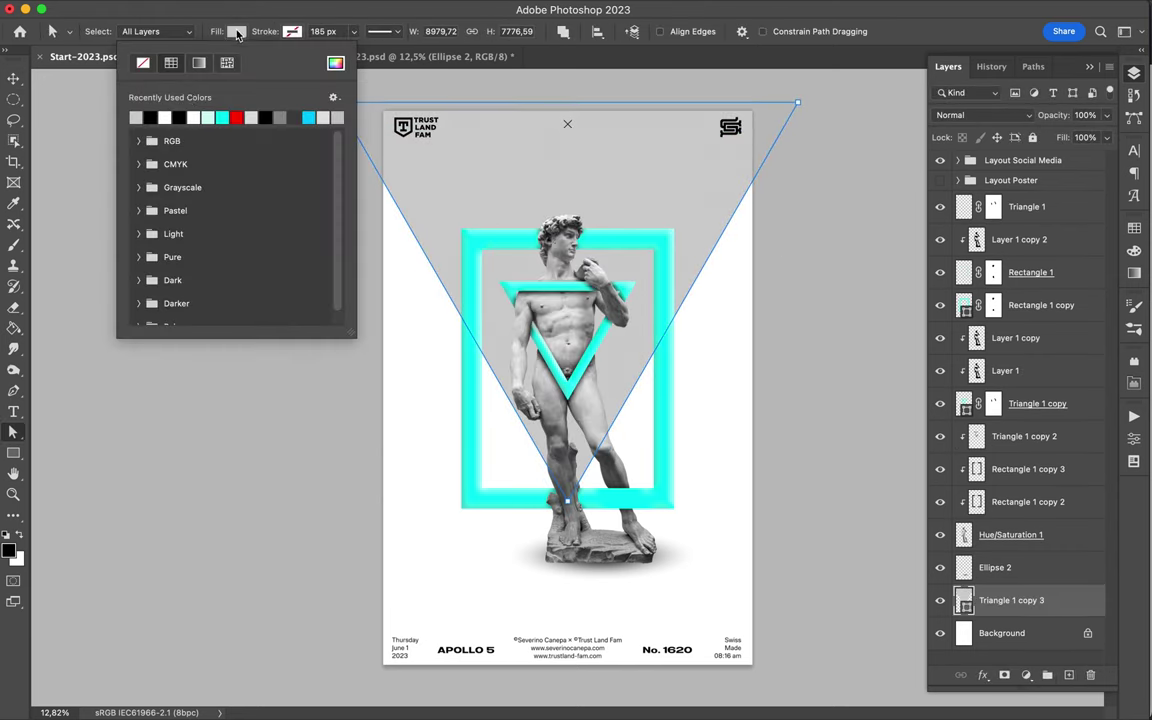
Step: Stack aligned duplicate V triangles downward behind the statue at 34% Fill
drag(777, 350, 884, 421)
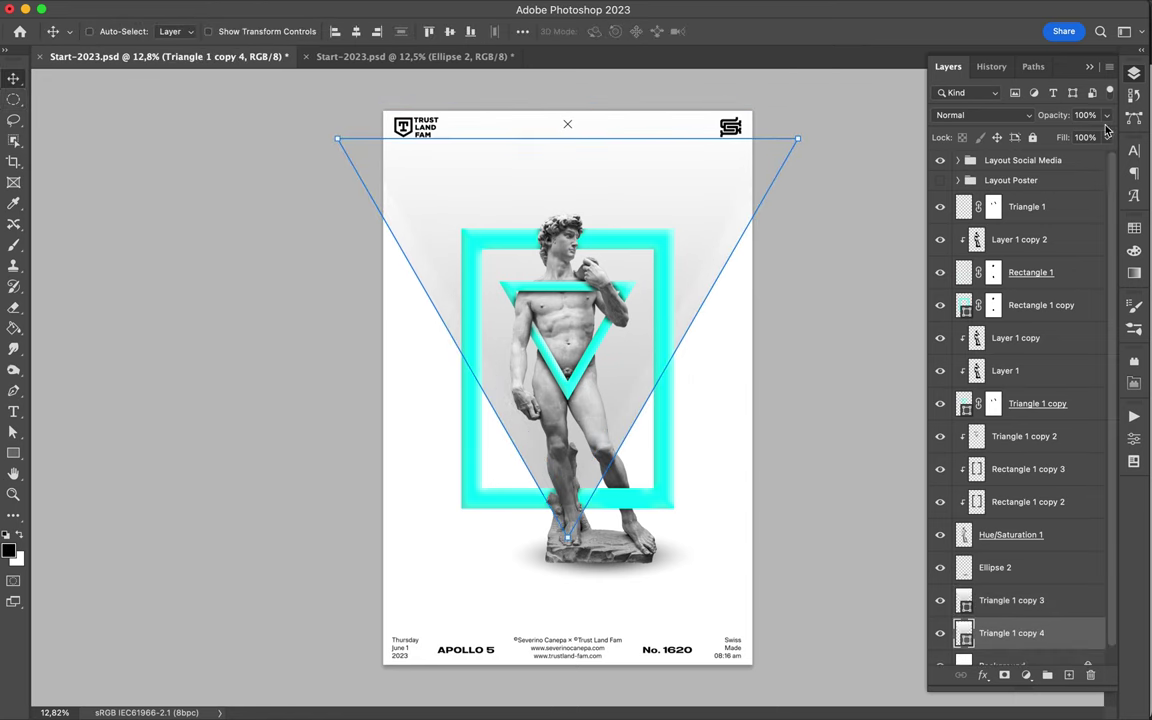
drag(1062, 137, 996, 137)
drag(740, 191, 740, 226)
mouse_move(815, 365)
mouse_down()
mouse_move(681, 360)
mouse_move(681, 388)
mouse_up()
shift+click(1011, 451)
click(522, 31)
drag(712, 315, 712, 428)
Step: Move Triangle 1 copy 3 above Triangle 1 copy 9, save the poster, and switch to Illustrator
click(990, 418)
scroll(1030, 420, down, 3)
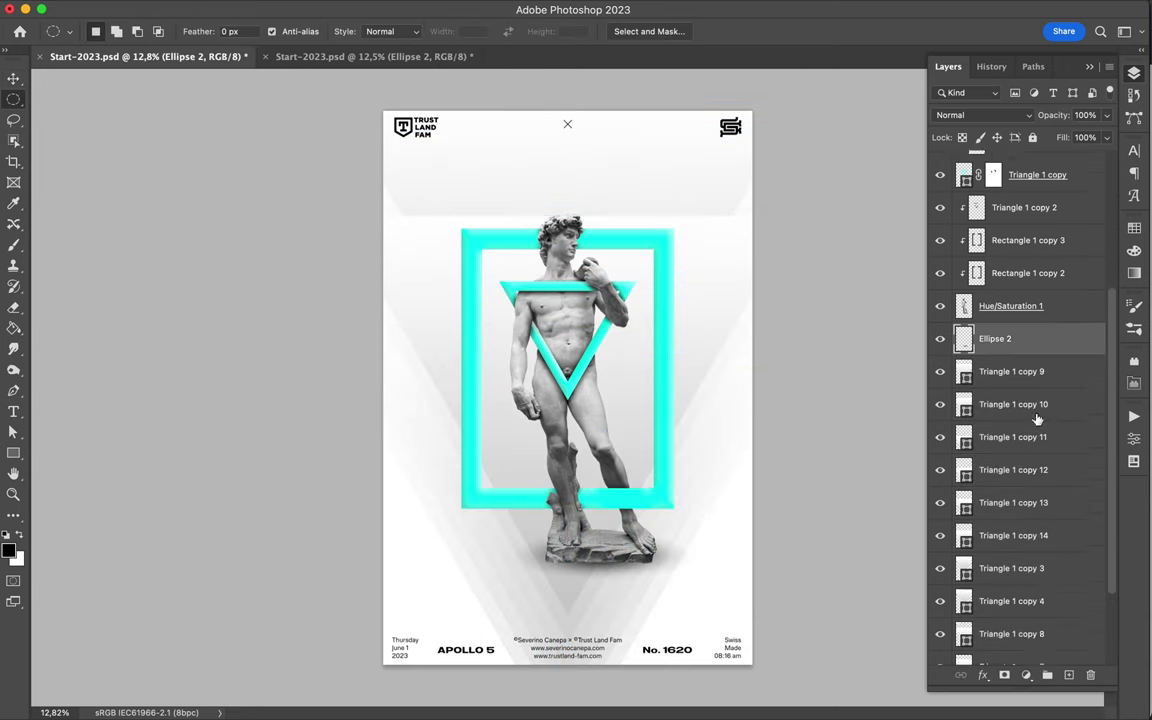
drag(956, 558, 1003, 398)
click(1038, 221)
key(m)
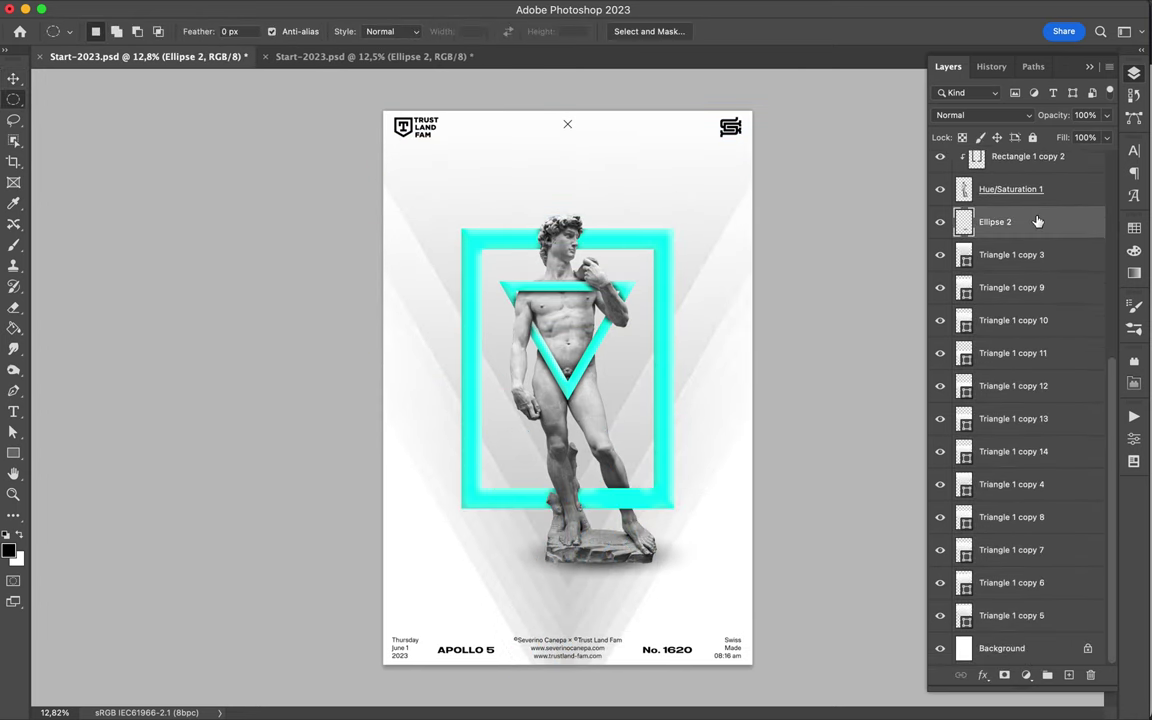
key(ctrl+s)
click(527, 694)
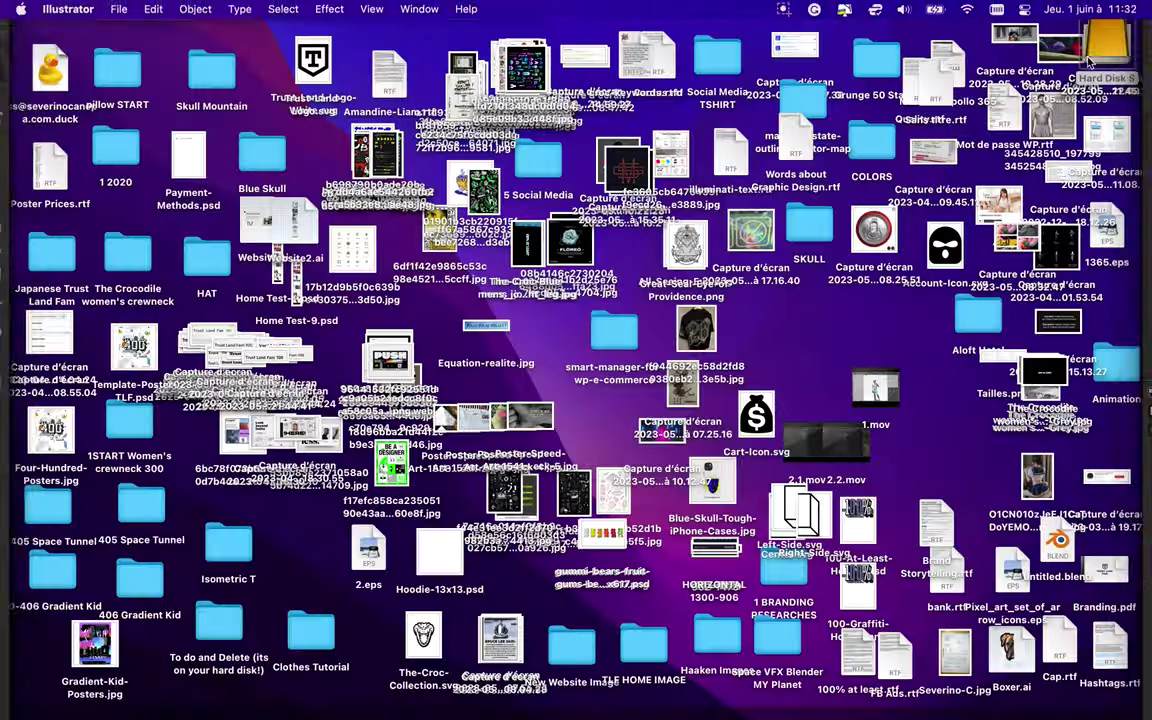
Step: Duplicate the checker squares sideways and offset the second row by half a square
key(v)
drag(280, 105, 340, 145)
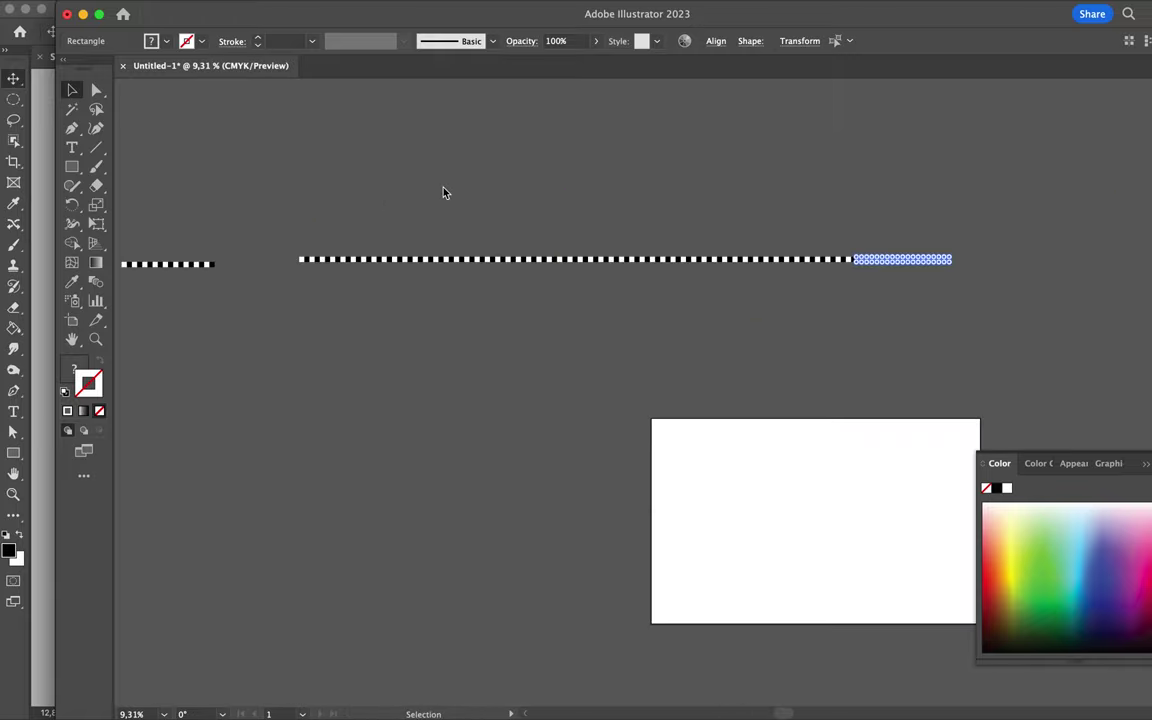
drag(265, 385, 215, 385)
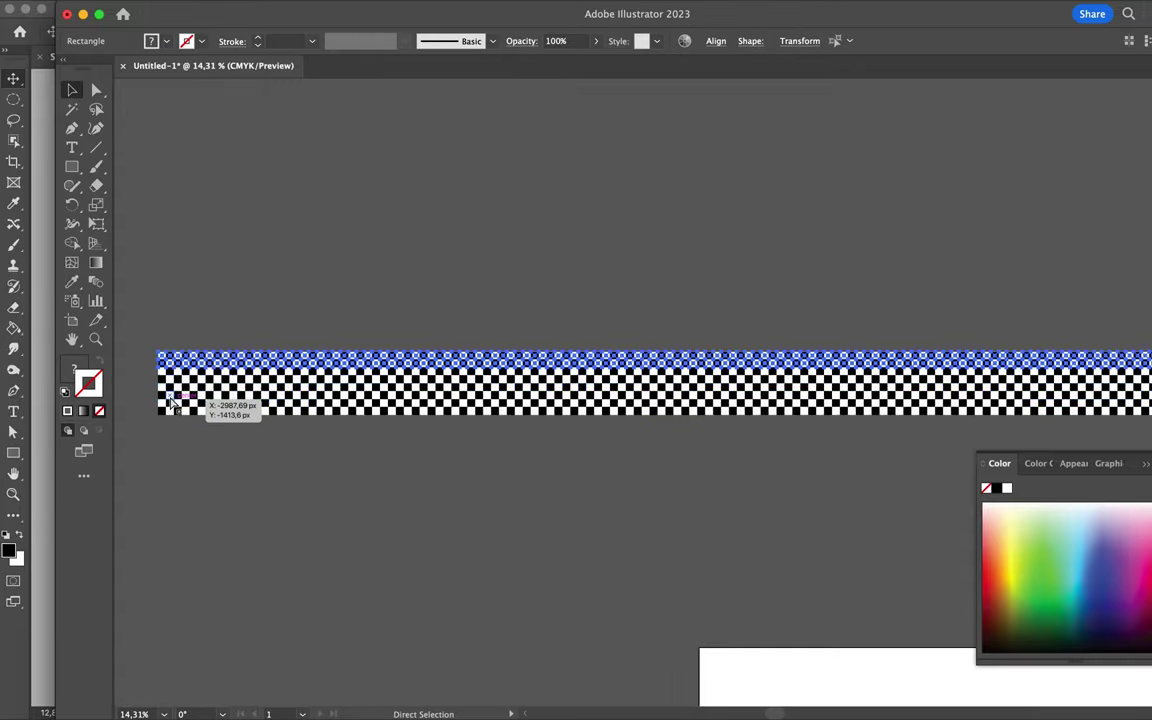
scroll(288, 314, up, 5)
Step: Stack checker strip copies upward with Ctrl+D, then drag a small strip into the Photoshop poster
drag(383, 606, 383, 390)
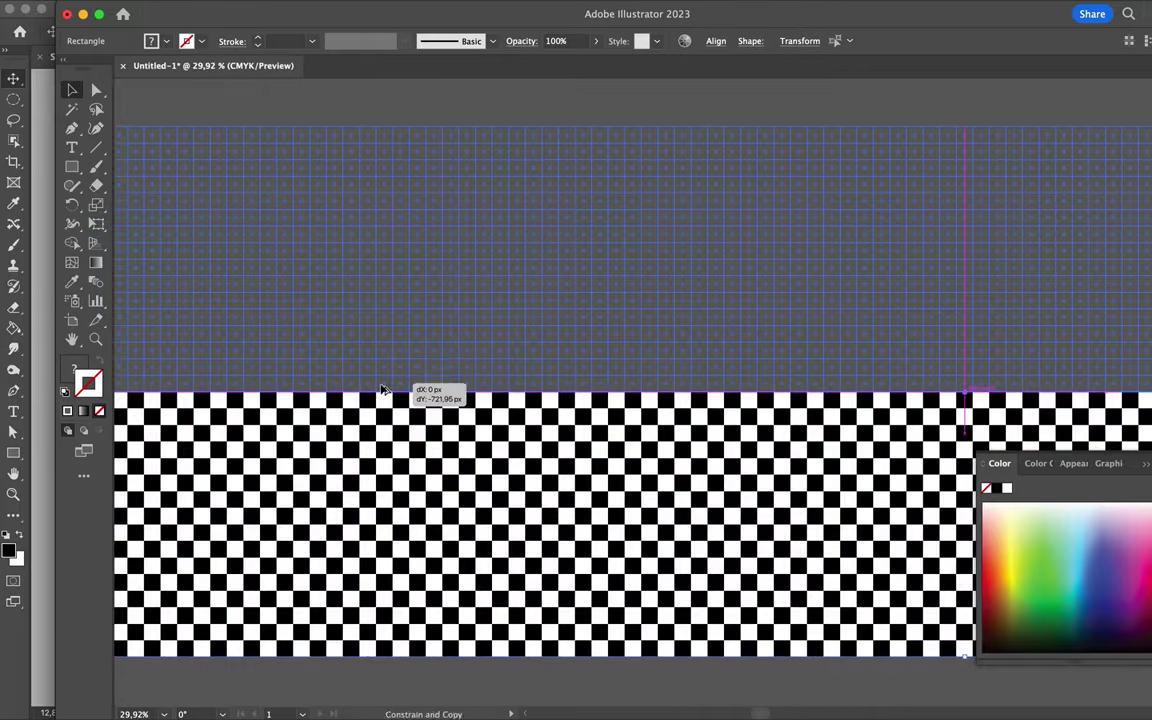
scroll(515, 516, down, 5)
key(ctrl+d)
key(ctrl+d)
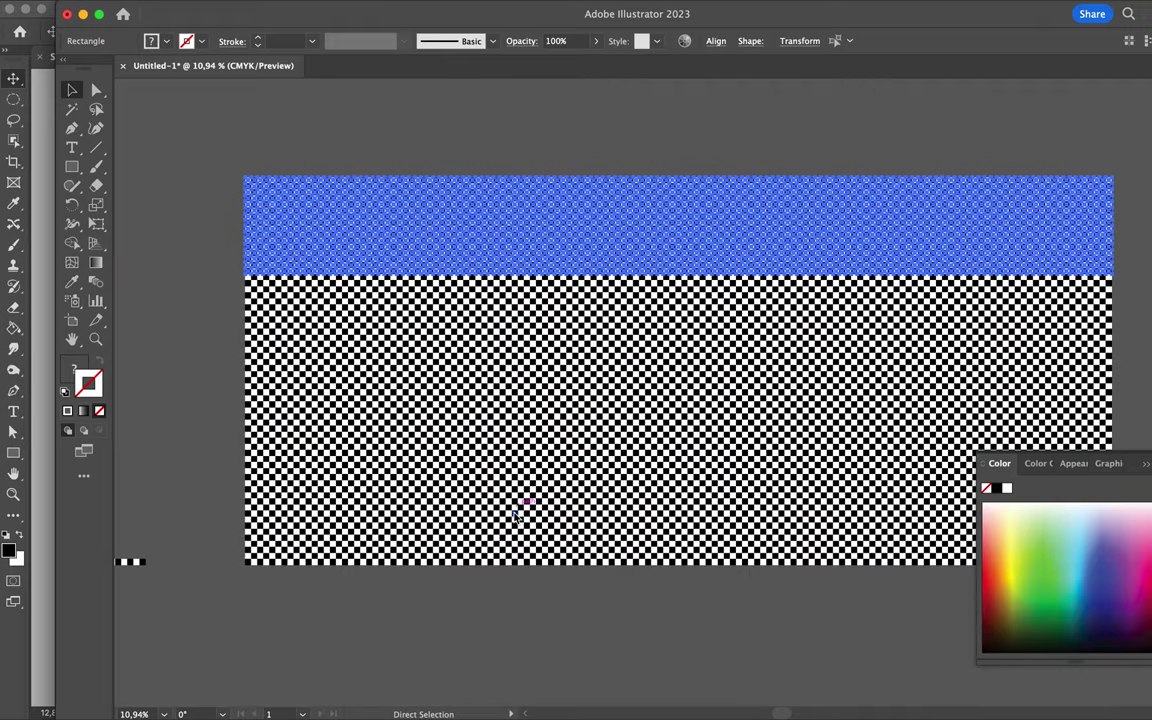
key(ctrl+d)
scroll(527, 497, down, 3)
drag(305, 533, 702, 345)
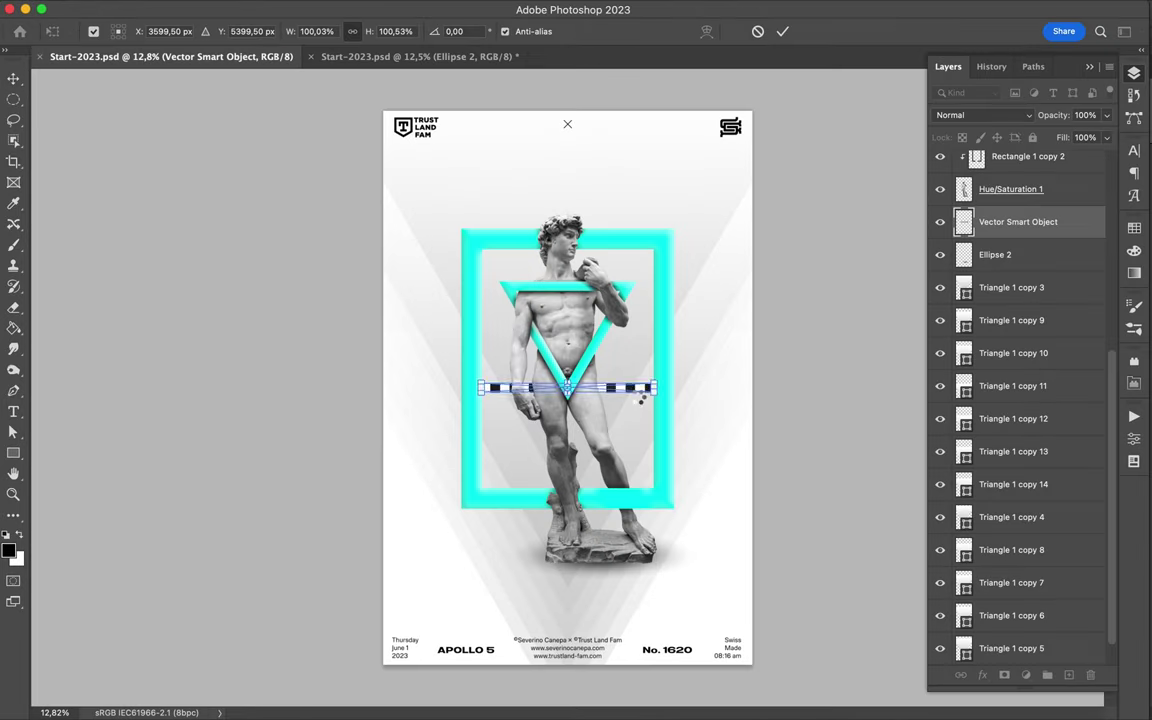
Step: Rotate the checker strip upright beside the frame and paste Illustrator's checkerboard into the poster
drag(702, 345, 682, 322)
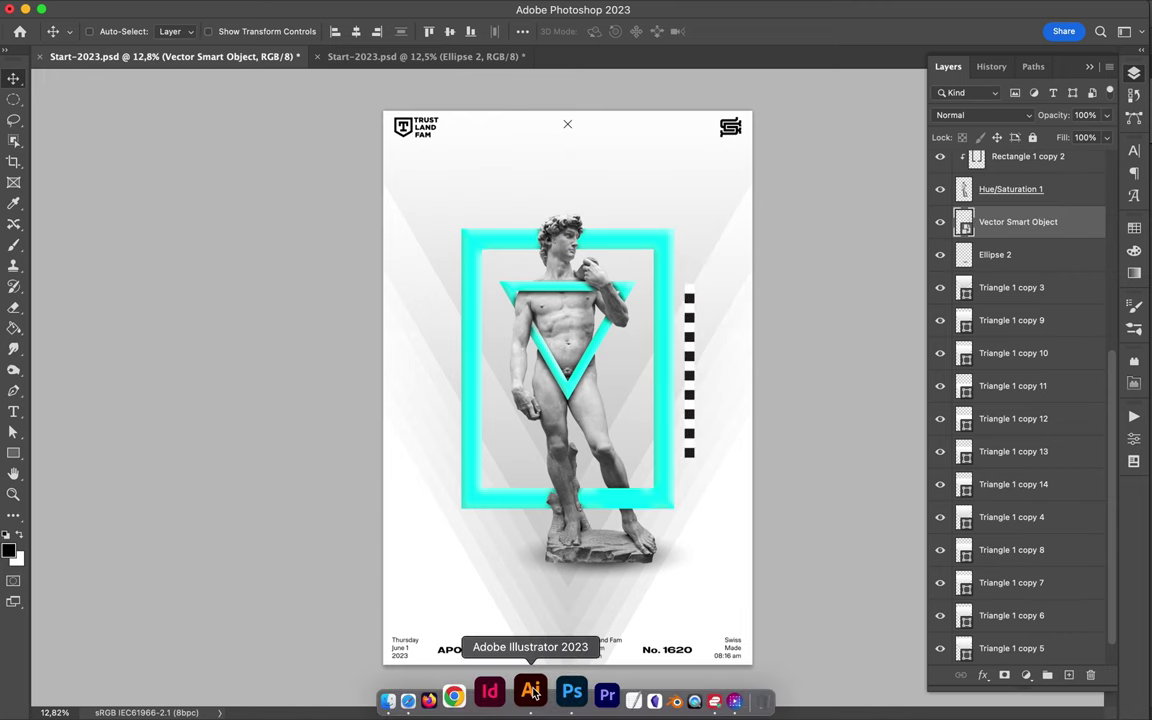
mouse_move(531, 716)
click(522, 694)
key(super+s)
key(super+Tab)
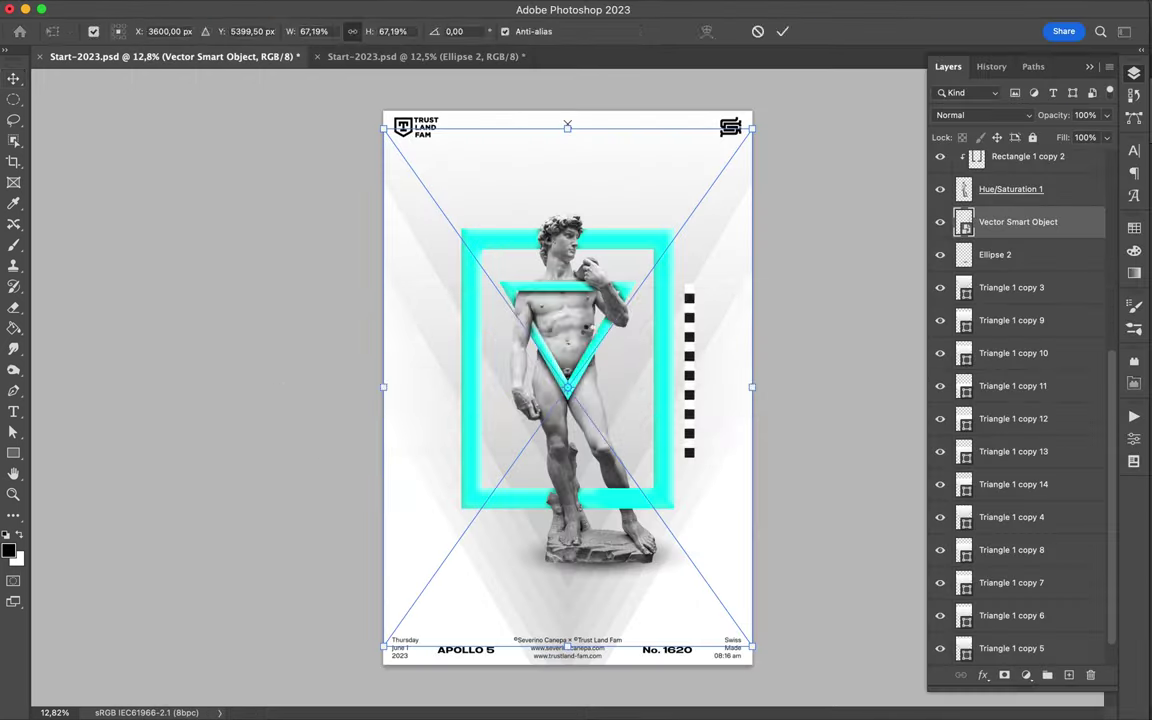
key(super+v)
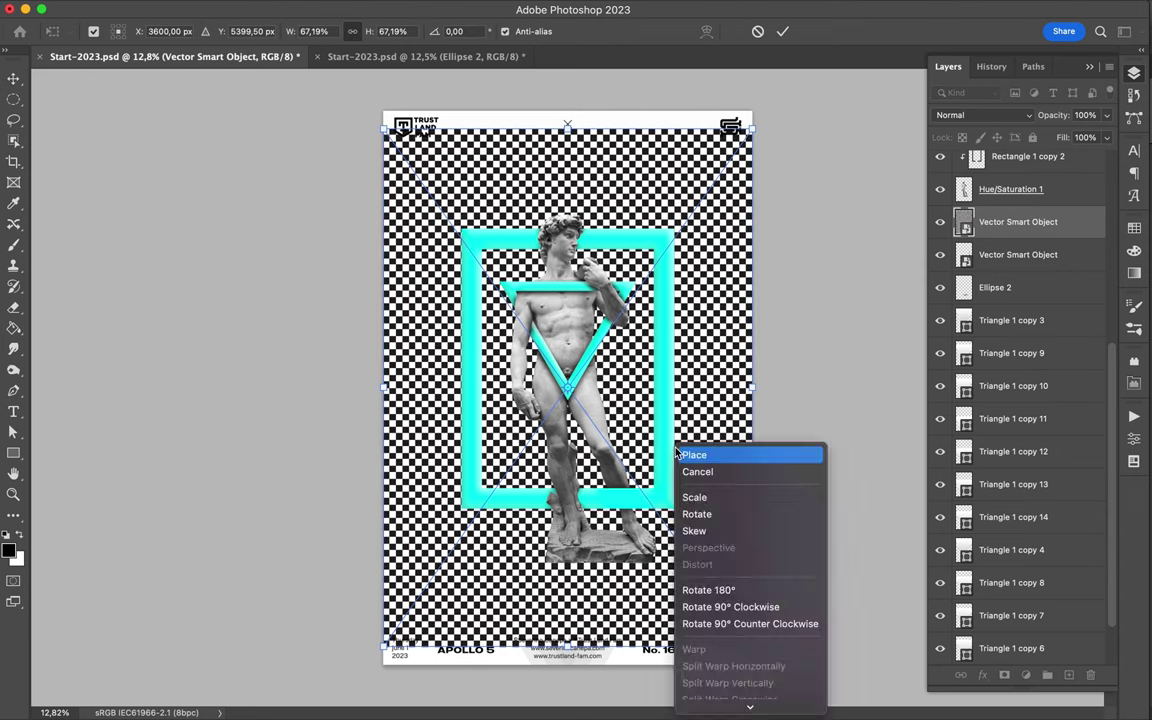
Step: Warp the placed checkerboard by bending its left side and top-right corner, then save
right_click(765, 388)
key(Escape)
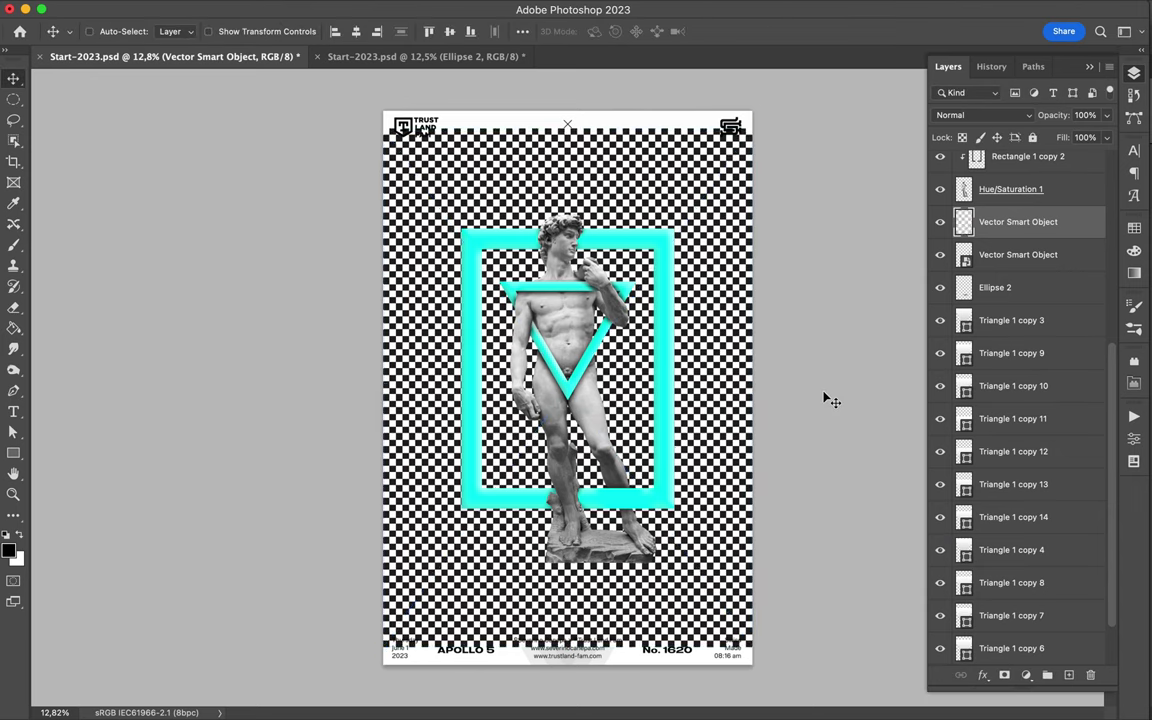
key(super+t)
drag(387, 138, 727, 120)
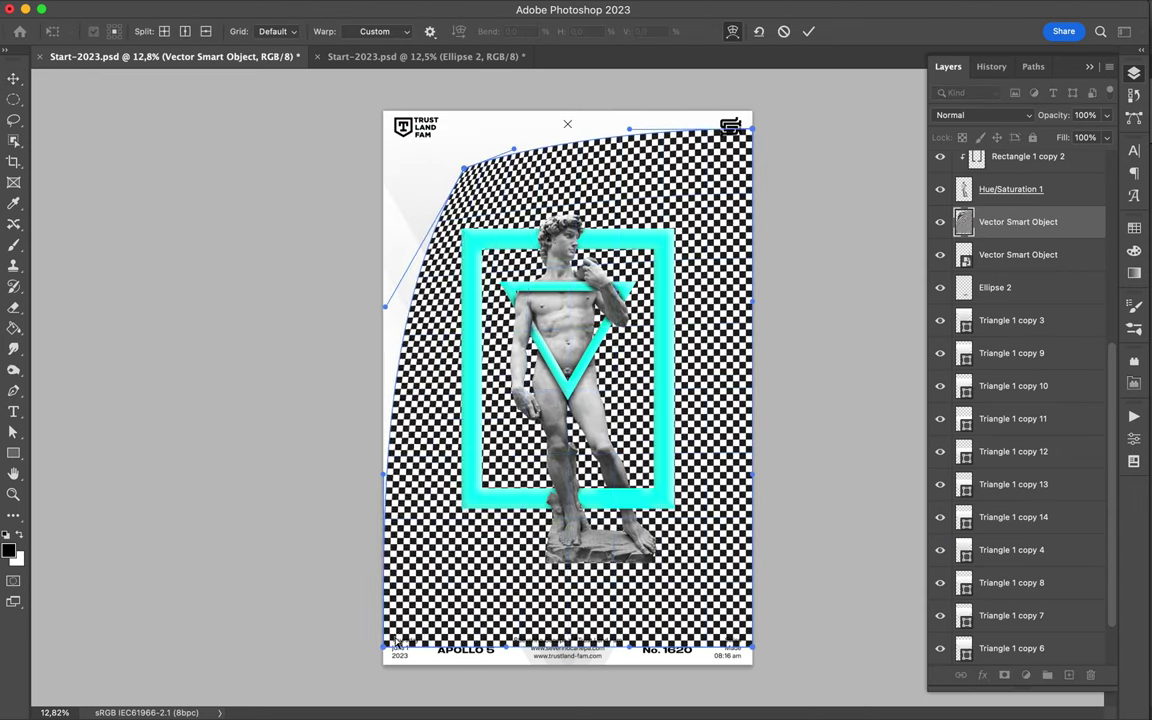
drag(675, 170, 658, 196)
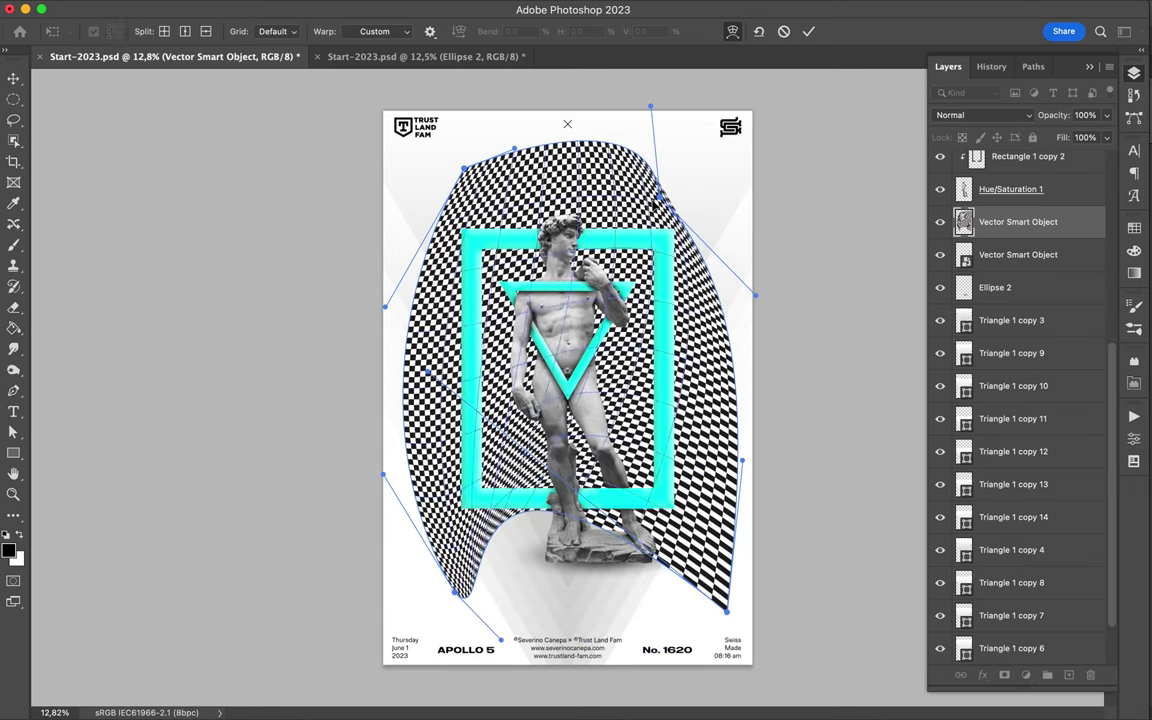
key(Return)
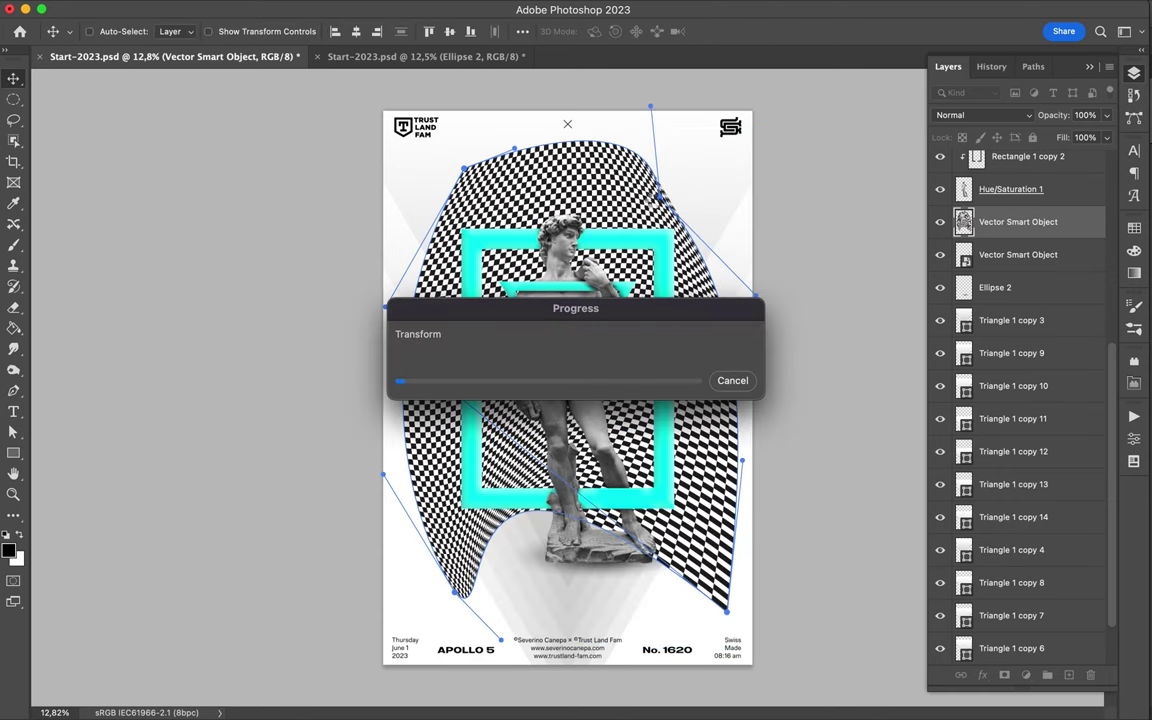
key(ctrl+s)
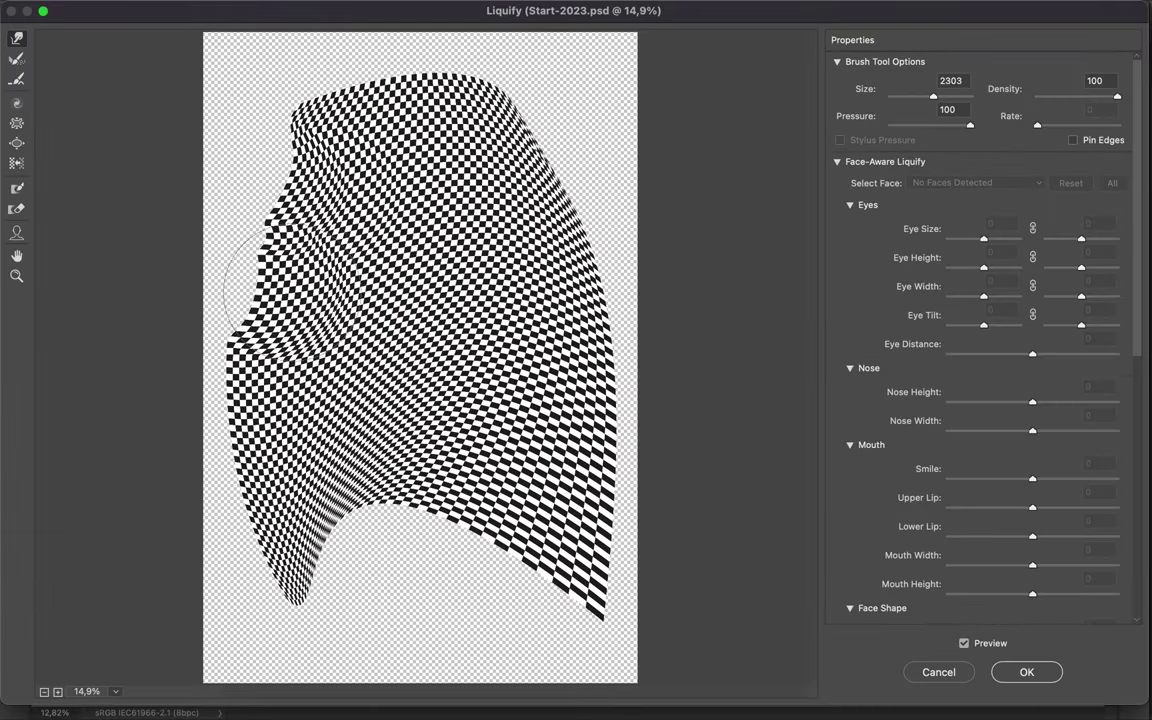
Step: Push the checkerboard's upper-right, lower edge, lower-left and top-left edges with Forward Warp
drag(592, 243, 440, 272)
drag(553, 580, 501, 489)
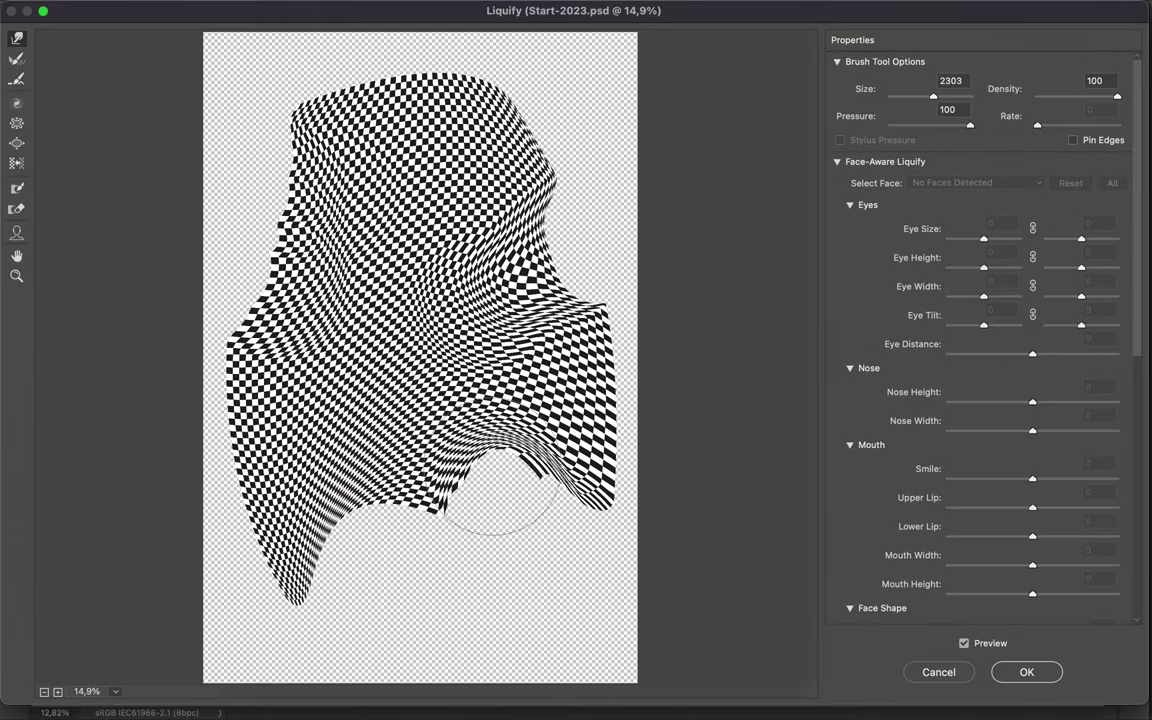
drag(373, 548, 250, 360)
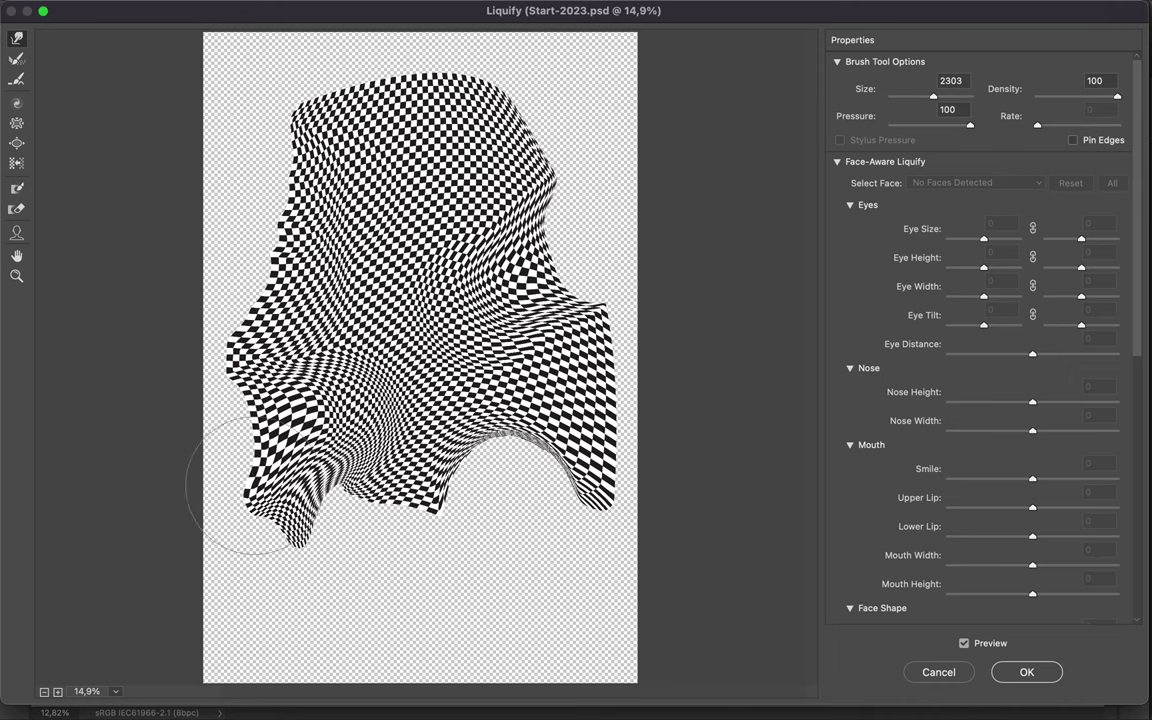
drag(345, 100, 367, 139)
Step: Bloat the checkerboard's centre-left, lower-right and lower-left areas and pucker its centre
click(17, 143)
drag(372, 233, 372, 233)
drag(520, 410, 520, 410)
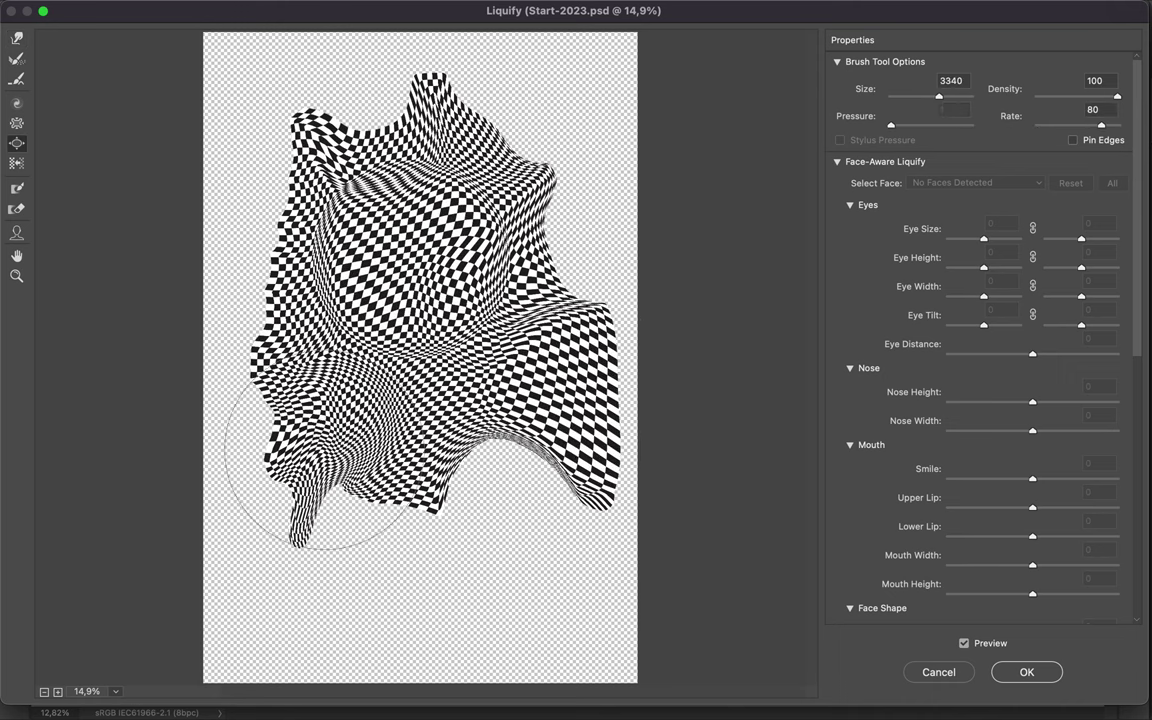
drag(288, 441, 288, 441)
drag(394, 354, 394, 354)
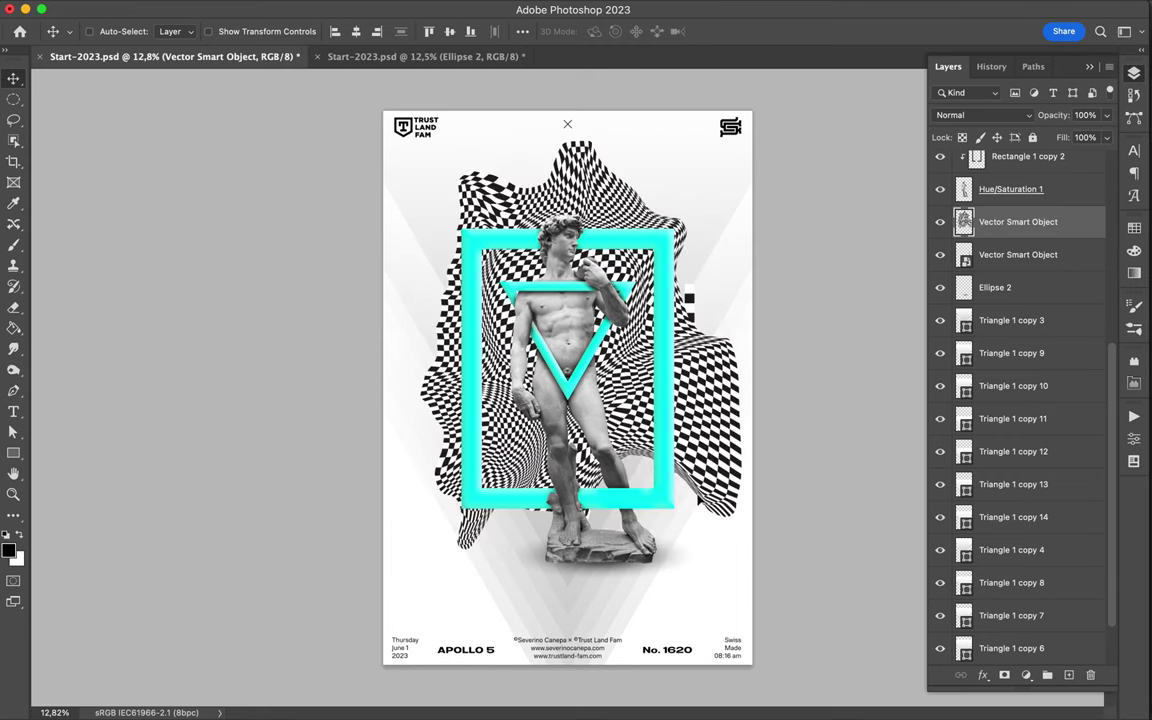
Step: Shrink the rippled checkerboard to fit around the statue
key(ctrl+t)
drag(725, 545, 663, 532)
key(Return)
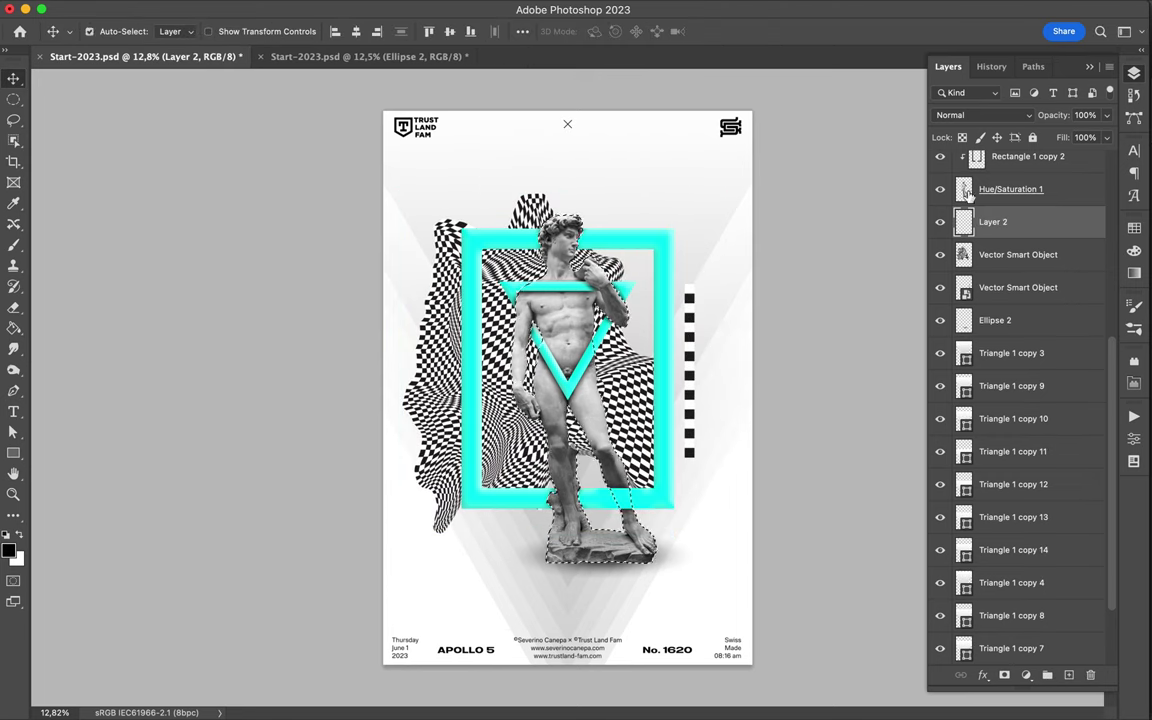
Step: Gaussian Blur the statue copy, duplicate the blurred layer, and position it as a soft shadow
click(411, 9)
click(645, 293)
drag(929, 332, 944, 327)
click(1047, 112)
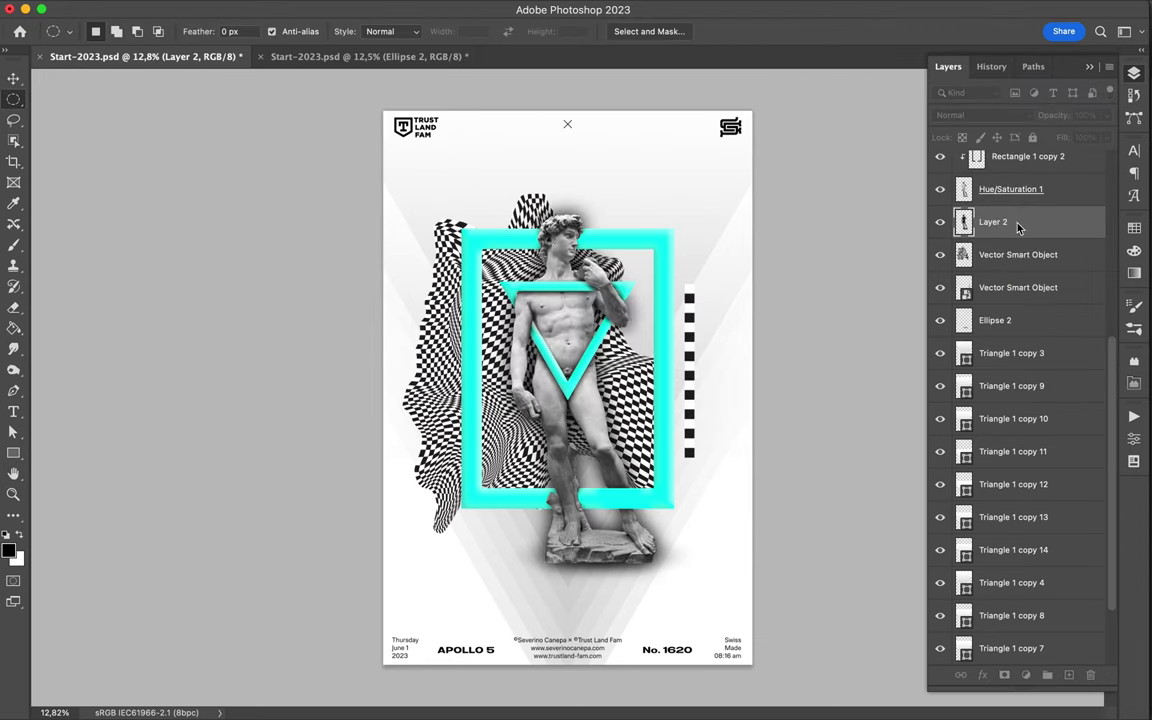
key(ctrl+j)
key(v)
drag(585, 373, 548, 383)
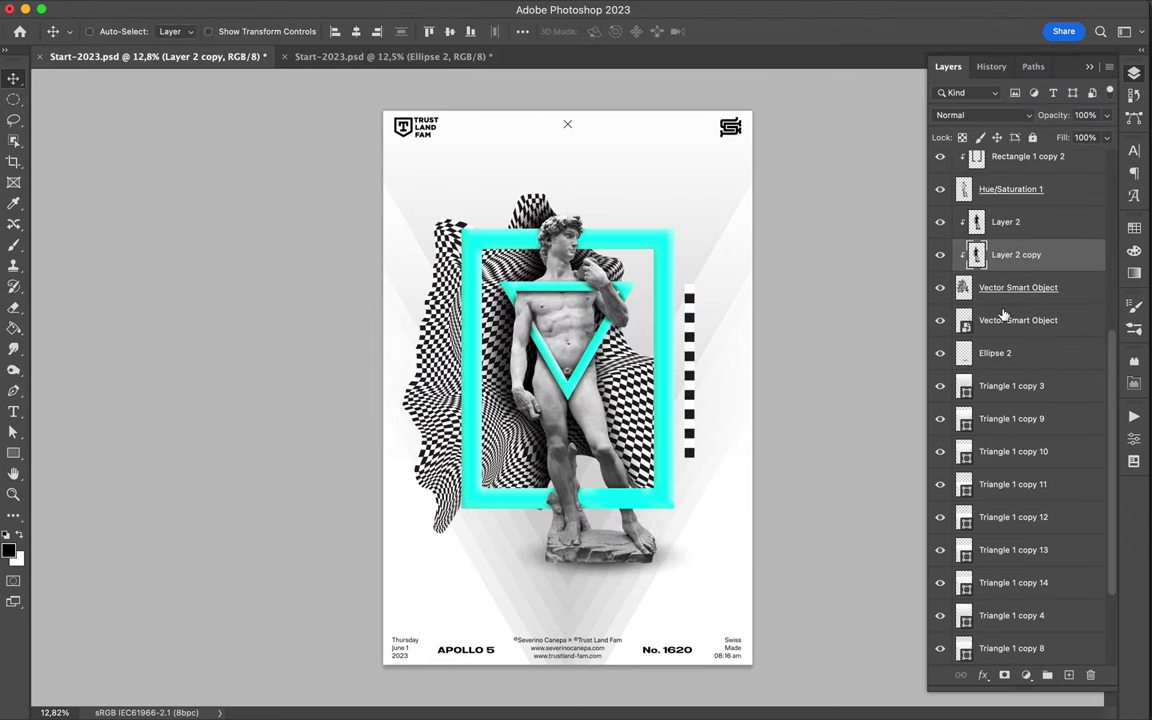
Step: Nudge the checkerboard slightly upward and select the Rectangle 1 copy 4 layer
click(1010, 288)
drag(577, 472, 575, 465)
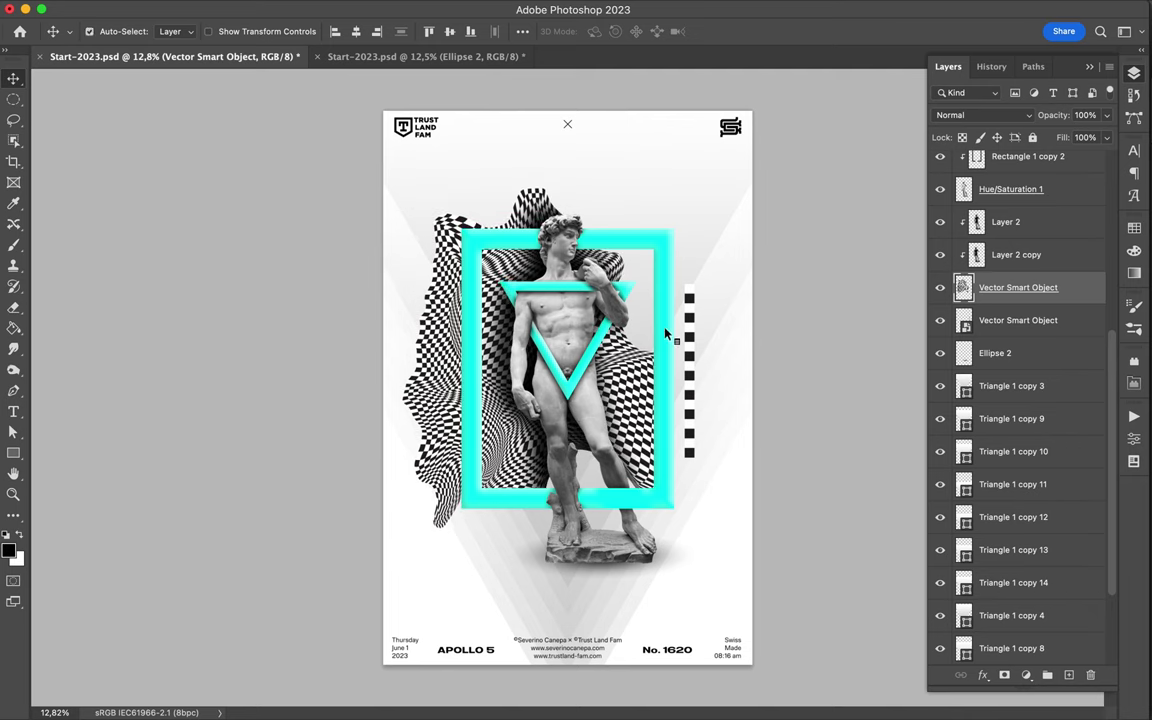
scroll(1020, 400, up, 10)
click(1015, 320)
ctrl+click(965, 320)
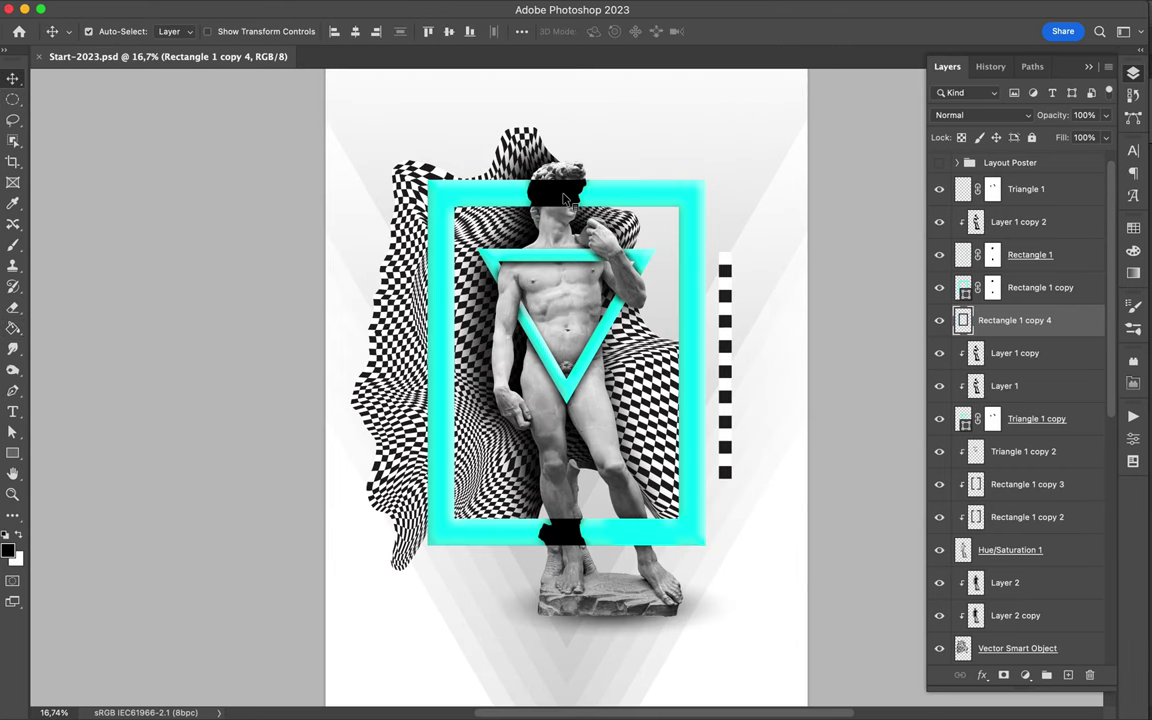
Step: Move Rectangle 1 copy 4 above Vector Smart Object and apply a lower-radius Gaussian Blur
drag(1015, 320, 1015, 632)
click(411, 9)
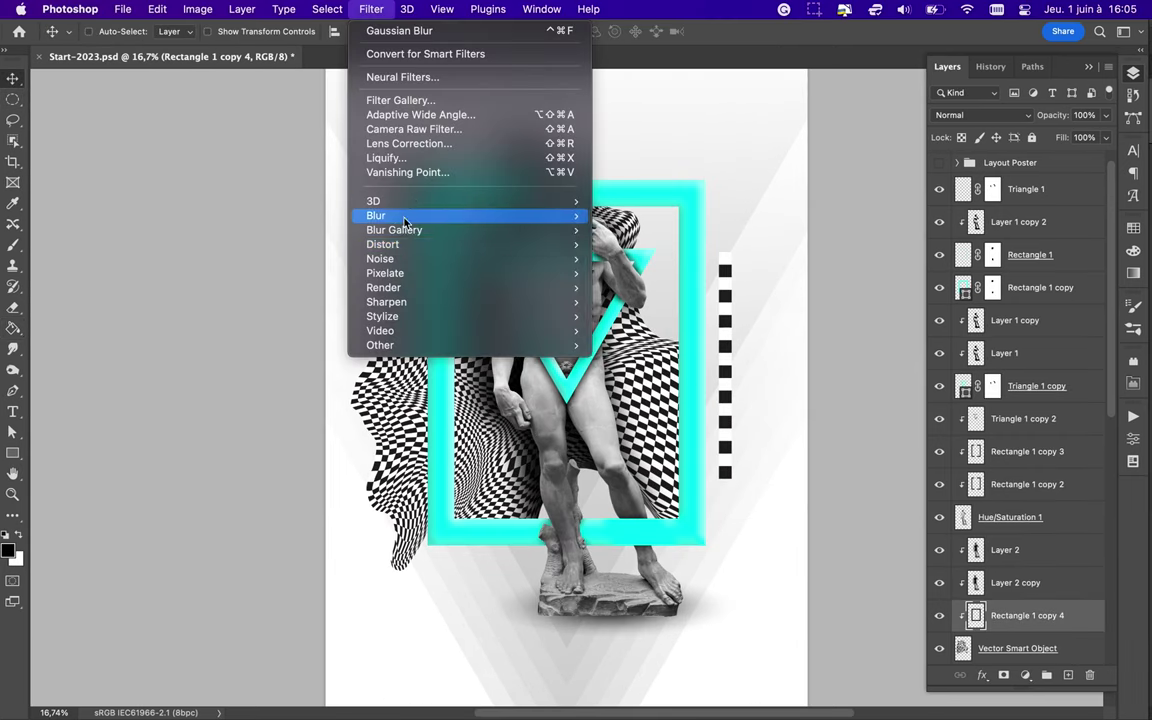
click(631, 283)
drag(960, 327, 948, 327)
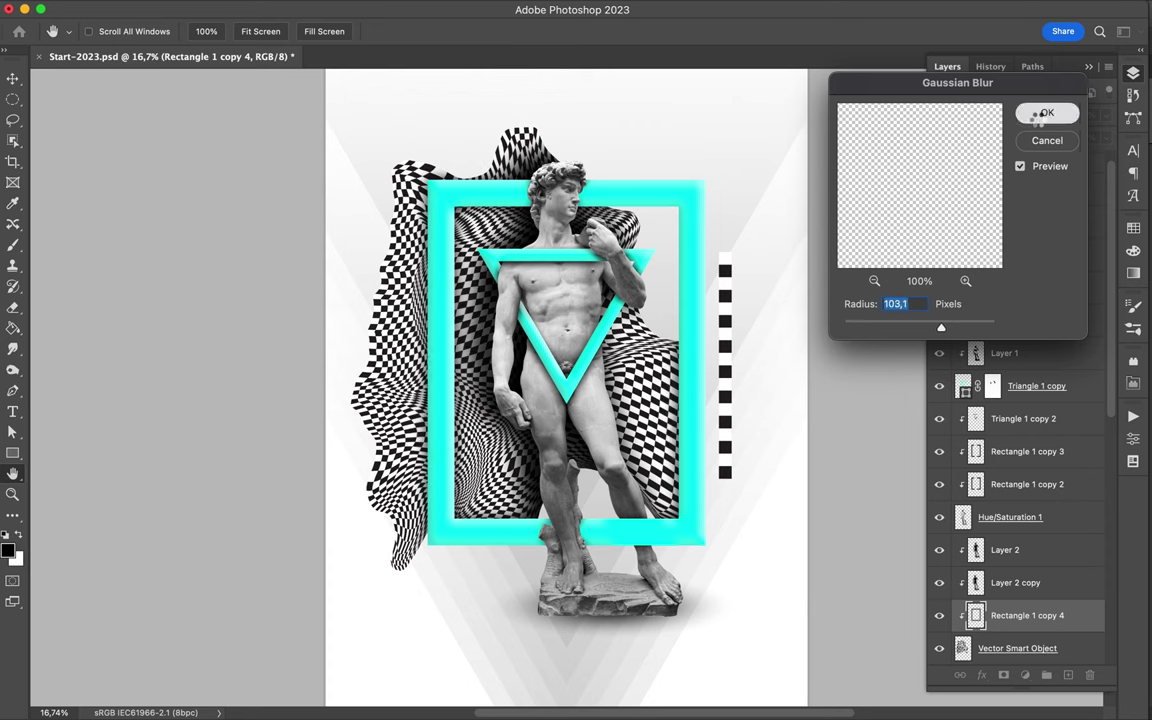
click(1047, 112)
drag(689, 433, 690, 445)
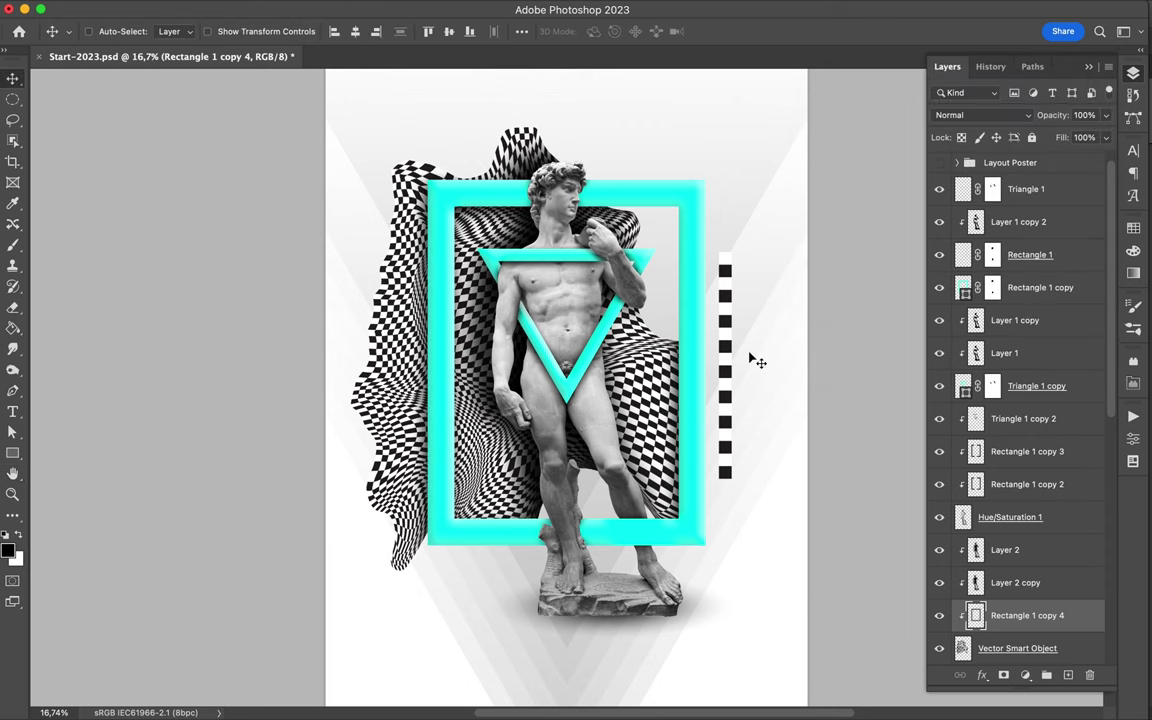
Step: Move the checker strip under Triangle 1 onto the statue's centre and fill a new black shadow layer
super+click(737, 392)
drag(1017, 648, 1017, 215)
drag(723, 357, 549, 375)
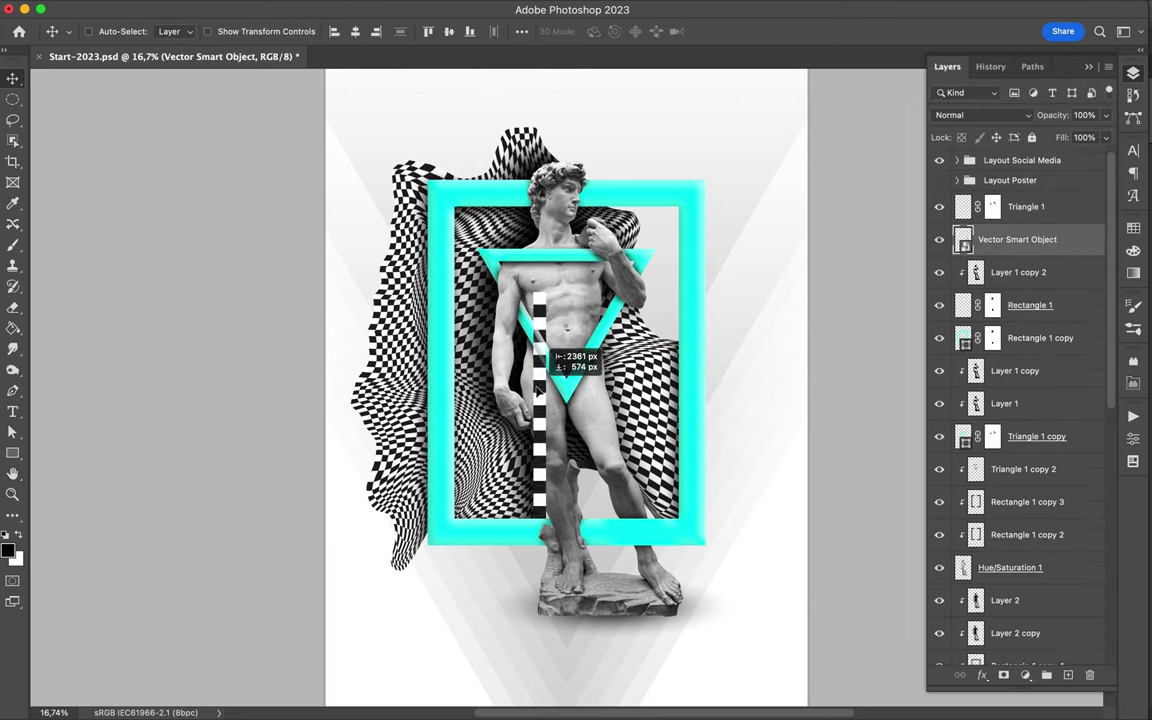
super+click(962, 239)
click(1068, 675)
key(m)
key(alt+BackSpace)
Step: Gaussian Blur the black shadow at 34.6, transform it, and hide Layer 2
click(371, 9)
click(700, 272)
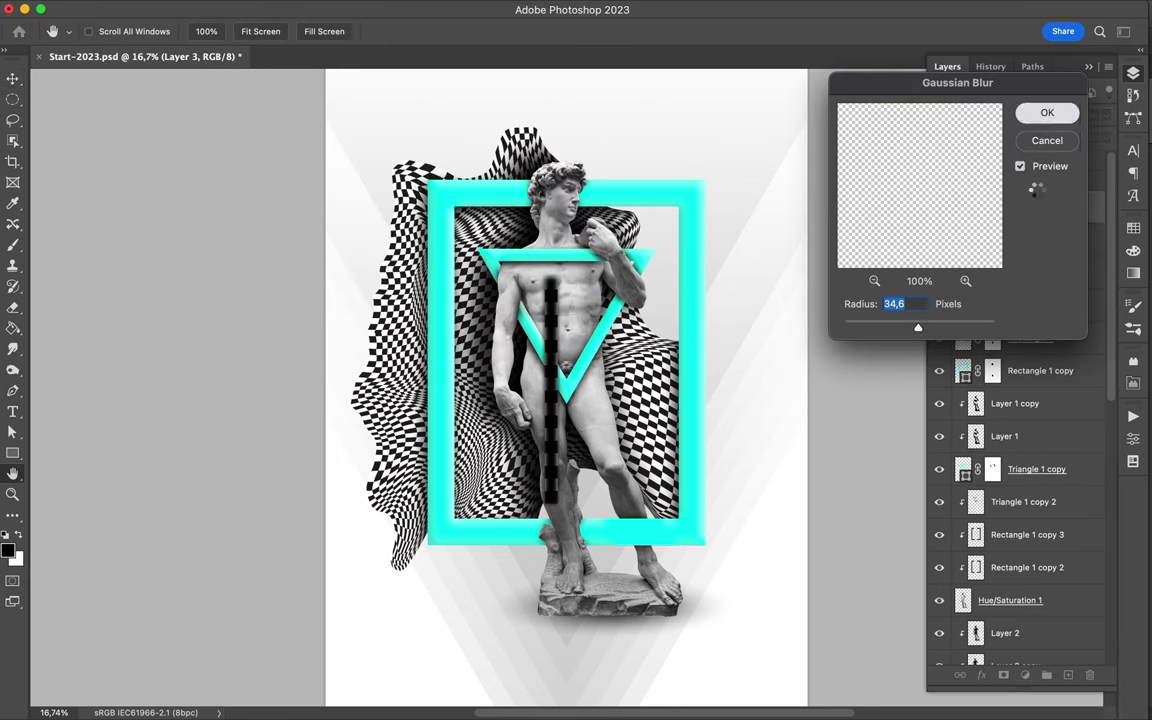
key(Return)
key(super+t)
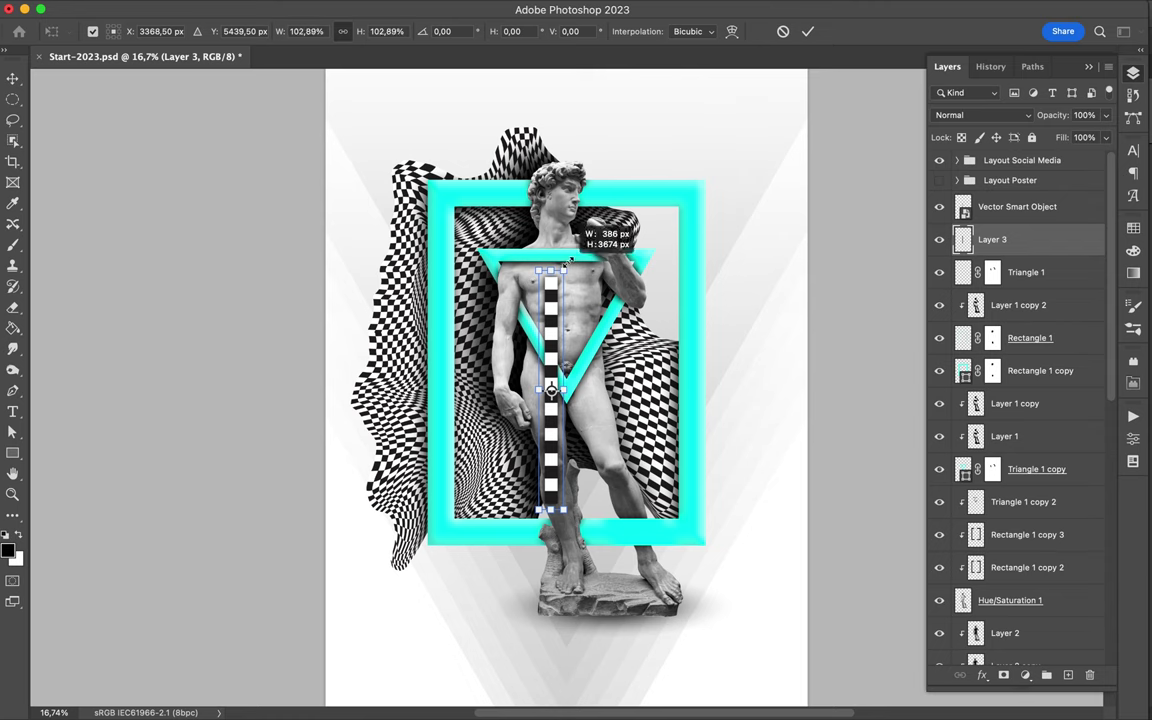
key(Return)
click(1005, 633)
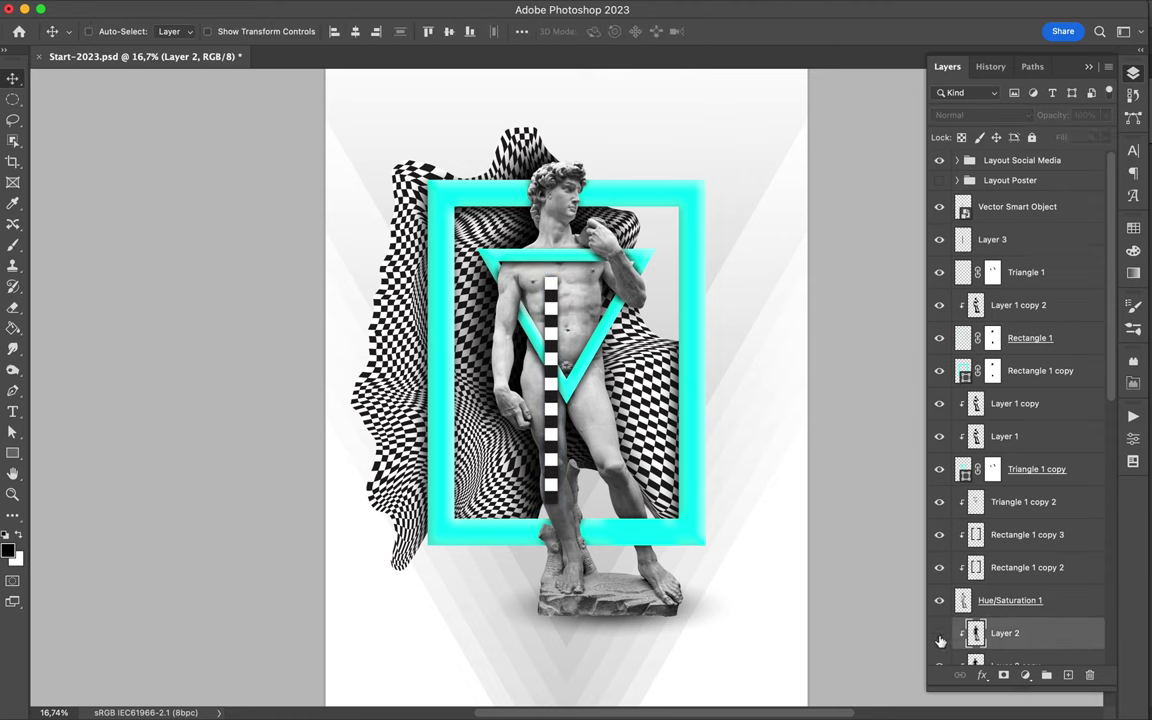
Step: Show Layer 2 again and lower Layer 2 copy's fill to 55%
scroll(1005, 620, down, 2)
click(939, 565)
click(1012, 597)
click(939, 565)
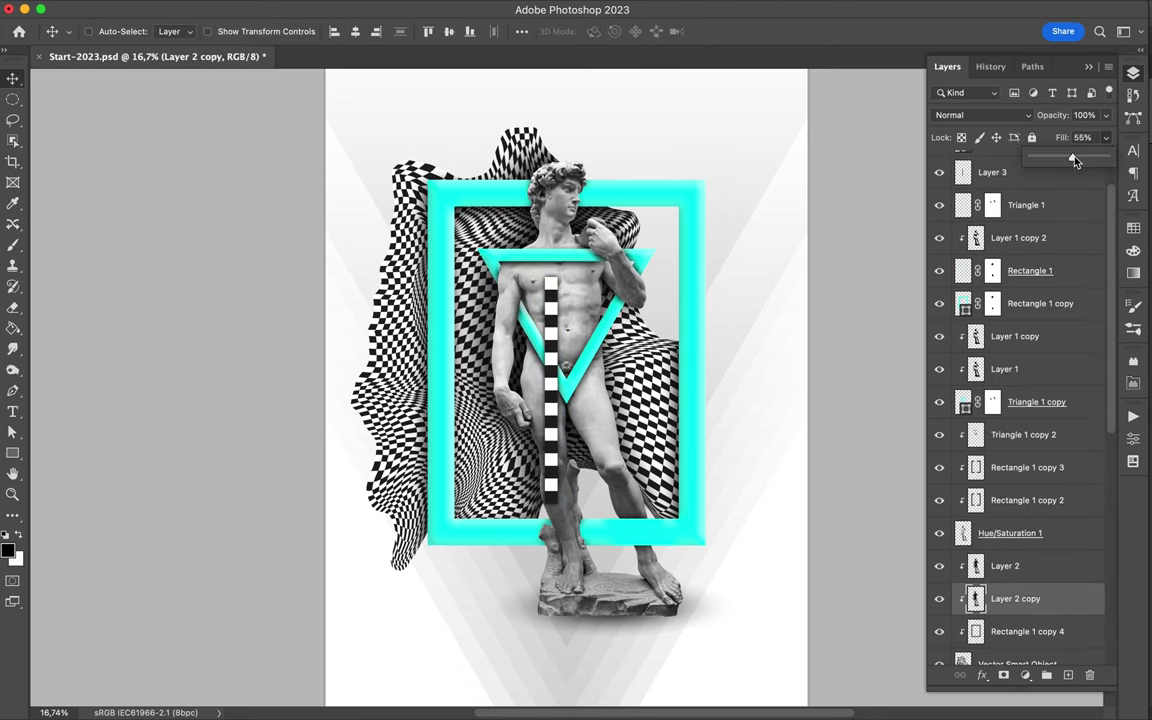
scroll(566, 380, up, 2)
Step: Copy a thin statue slice to its own layer and stretch it leftward into a glitch streak
key(m)
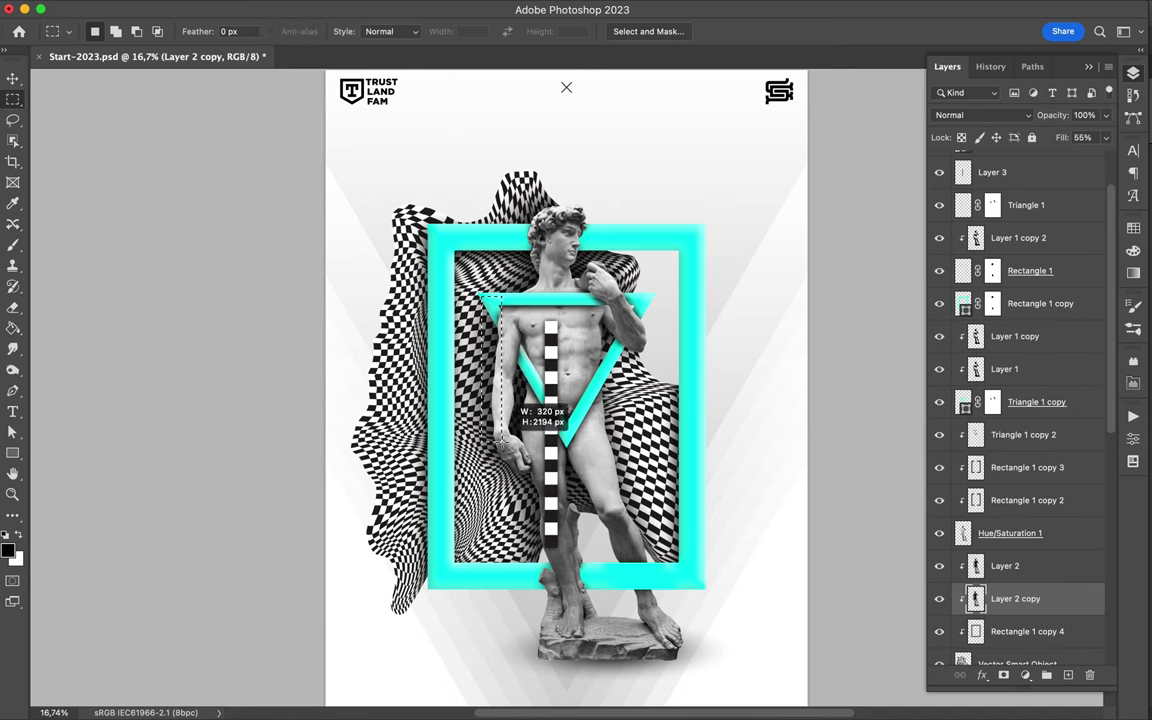
key(super+j)
drag(1041, 545, 1000, 430)
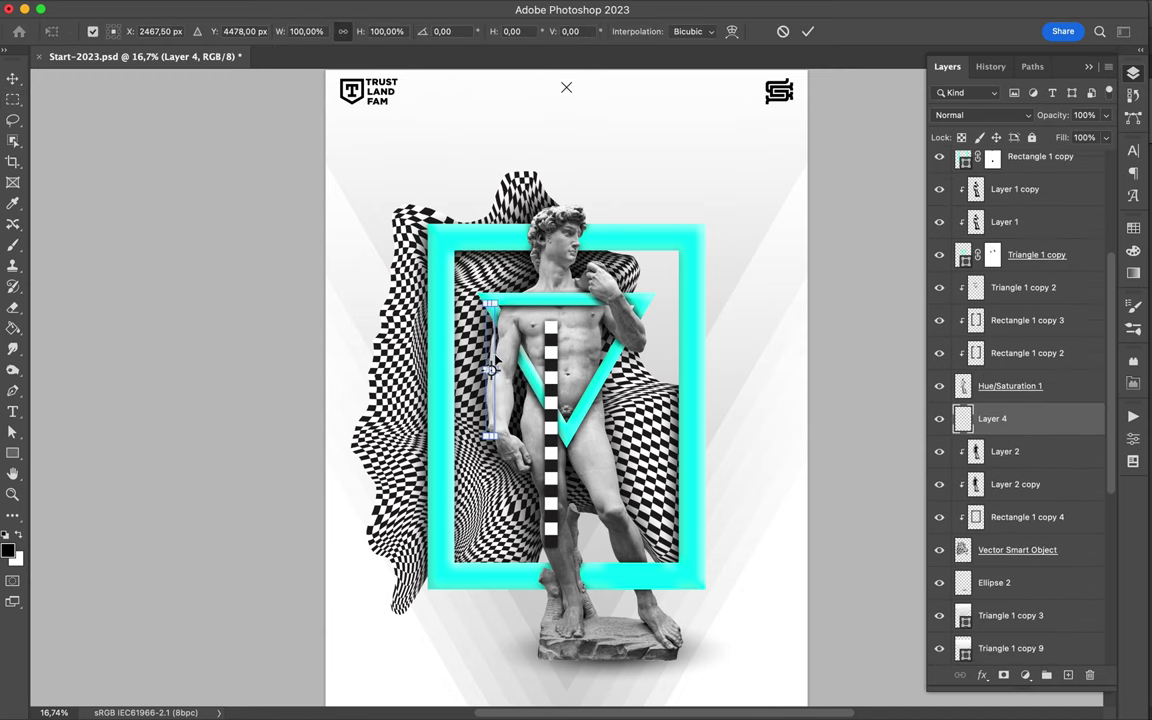
key(super+t)
drag(497, 372, 355, 372)
key(Return)
Step: Add a clipped copy of Layer 2 copy, then copy a feet slice and offset it sideways
drag(1005, 468, 1005, 405)
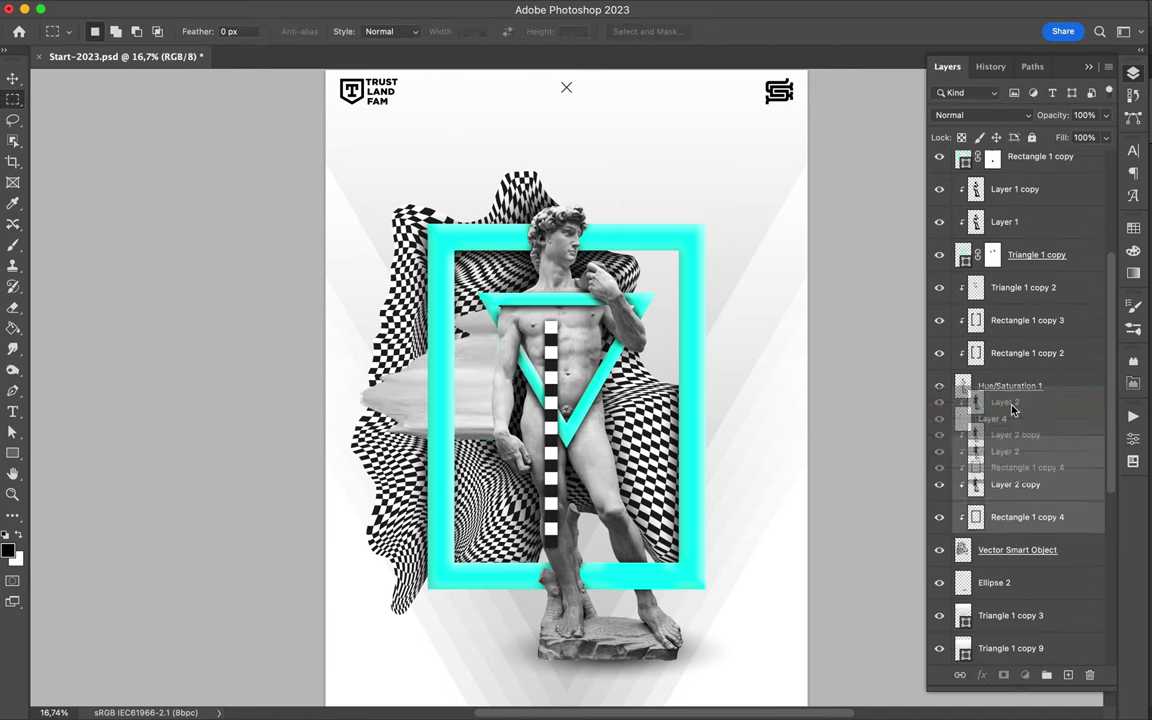
alt+click(1005, 437)
super+click(512, 357)
drag(643, 515, 676, 606)
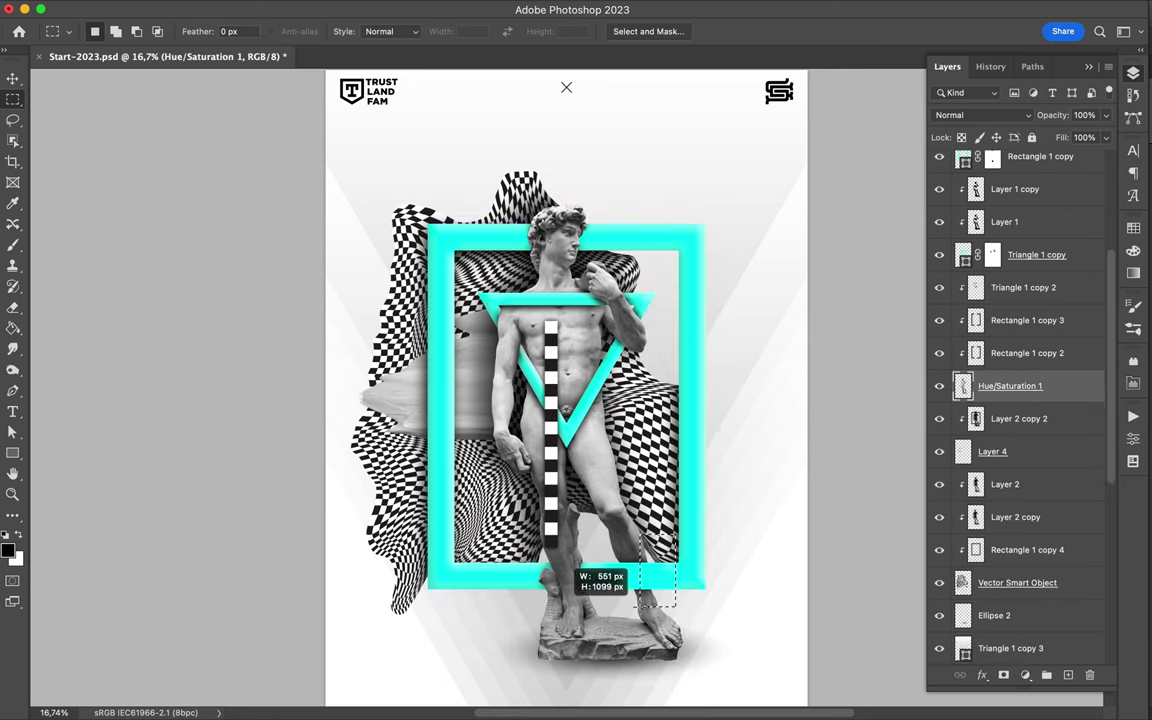
key(super+j)
key(v)
key(super+[)
drag(651, 611, 672, 597)
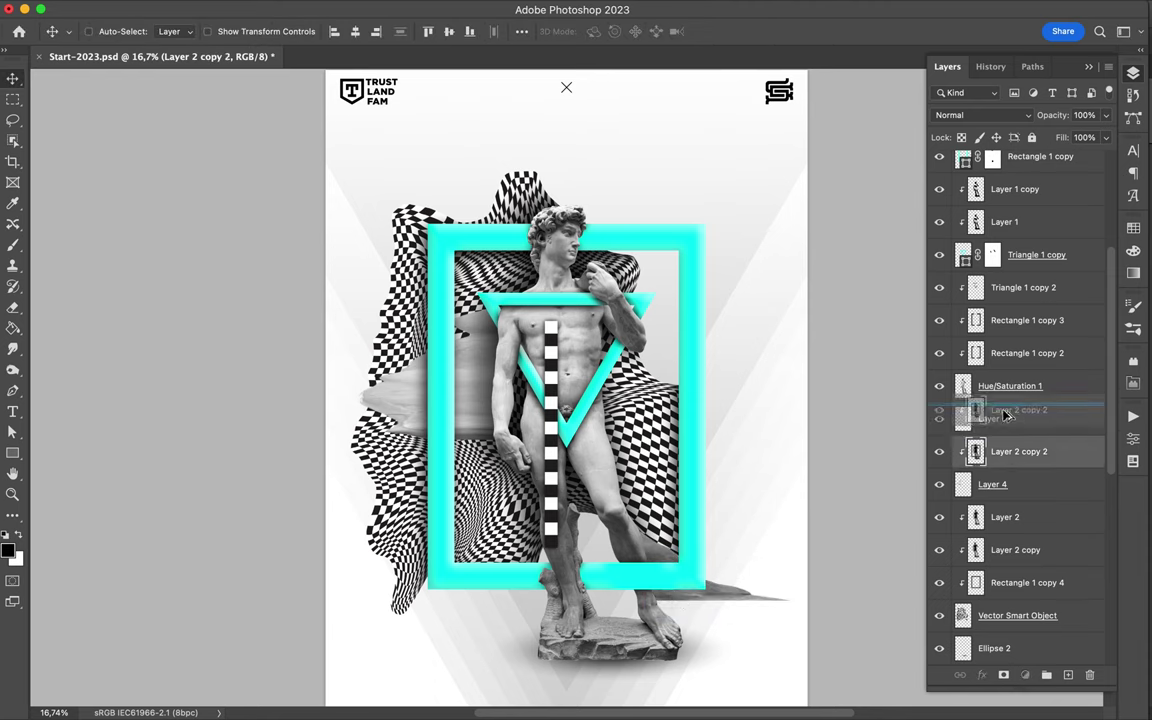
Step: Copy a thin slice across the statue's head and stretch it far right into a streak
drag(1018, 451, 1018, 418)
scroll(519, 248, up, 2)
key(m)
drag(570, 254, 595, 340)
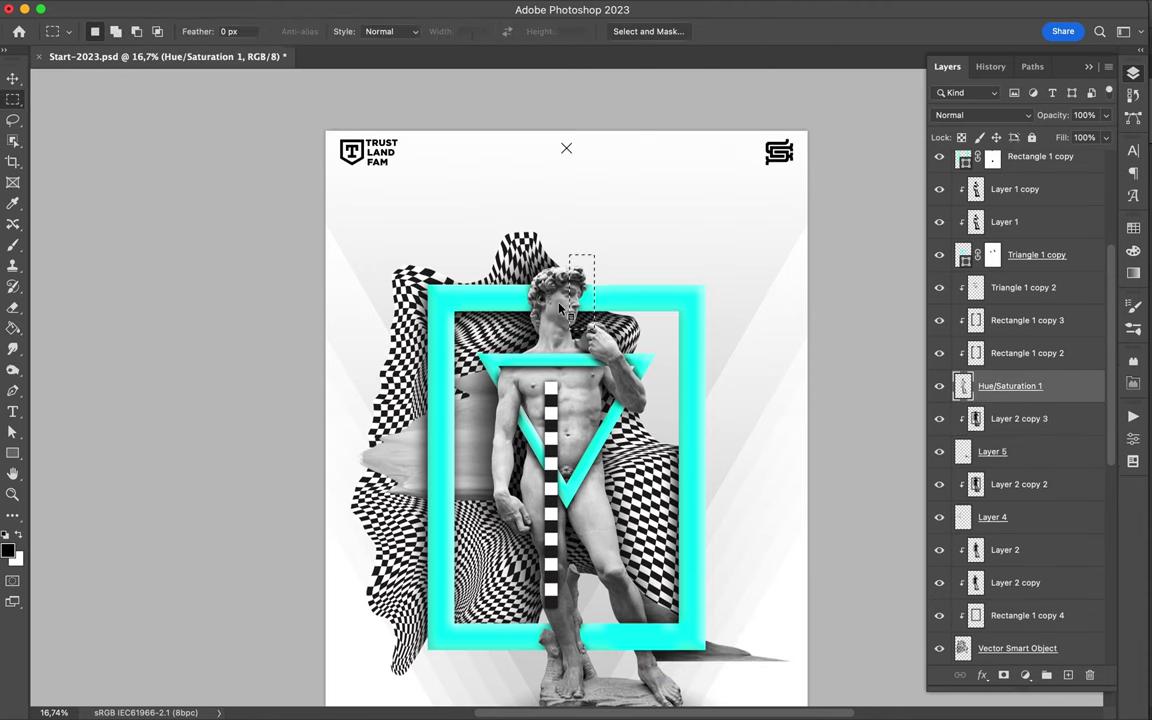
key(super+j)
key(super+t)
drag(711, 295, 864, 293)
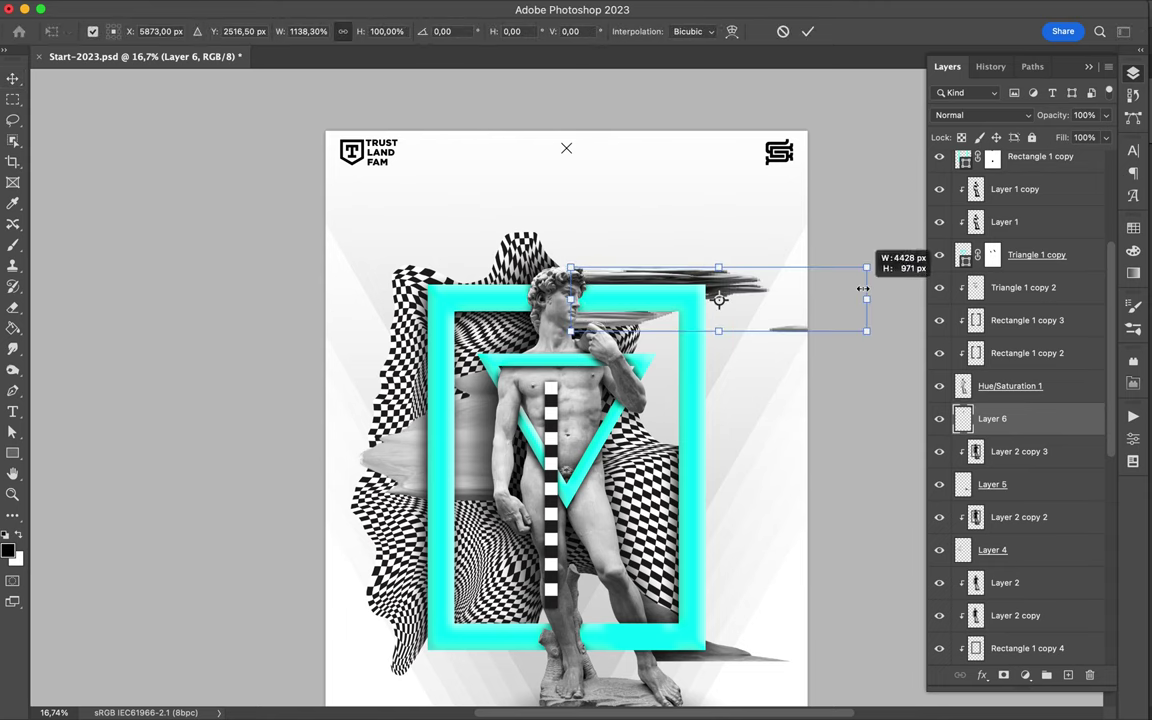
key(Return)
drag(1018, 451, 1018, 418)
Step: Stretch a torso slice right into a long grey bar and raise its layer higher
scroll(560, 350, down, 2)
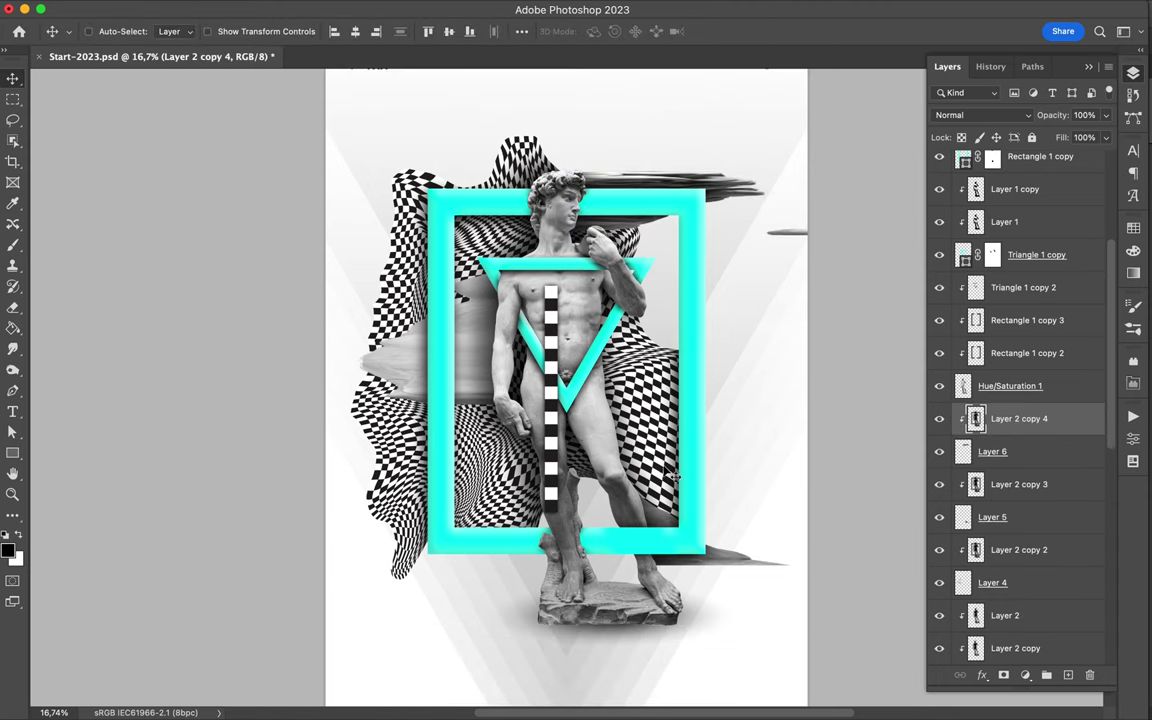
key(m)
drag(570, 268, 572, 287)
key(super+j)
key(super+t)
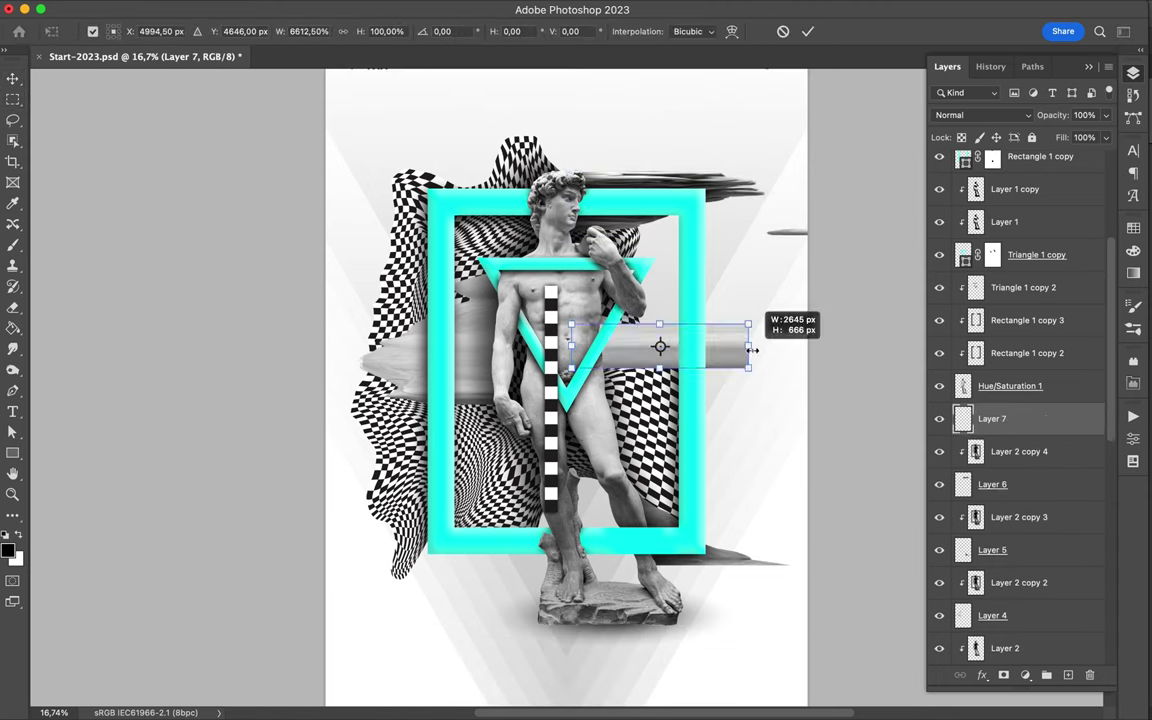
drag(578, 346, 770, 337)
key(Return)
mouse_move(992, 418)
mouse_down()
mouse_move(1023, 250)
mouse_move(1023, 160)
mouse_up()
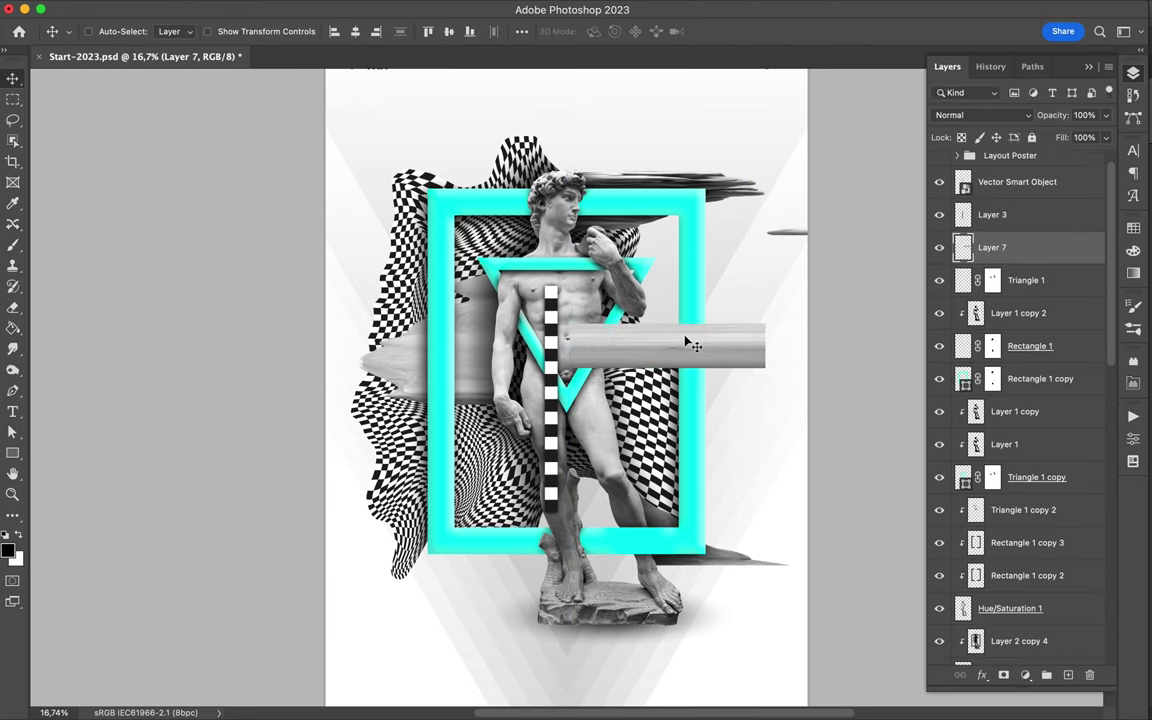
scroll(616, 301, up, 2)
scroll(662, 289, down, 2)
key(super+j)
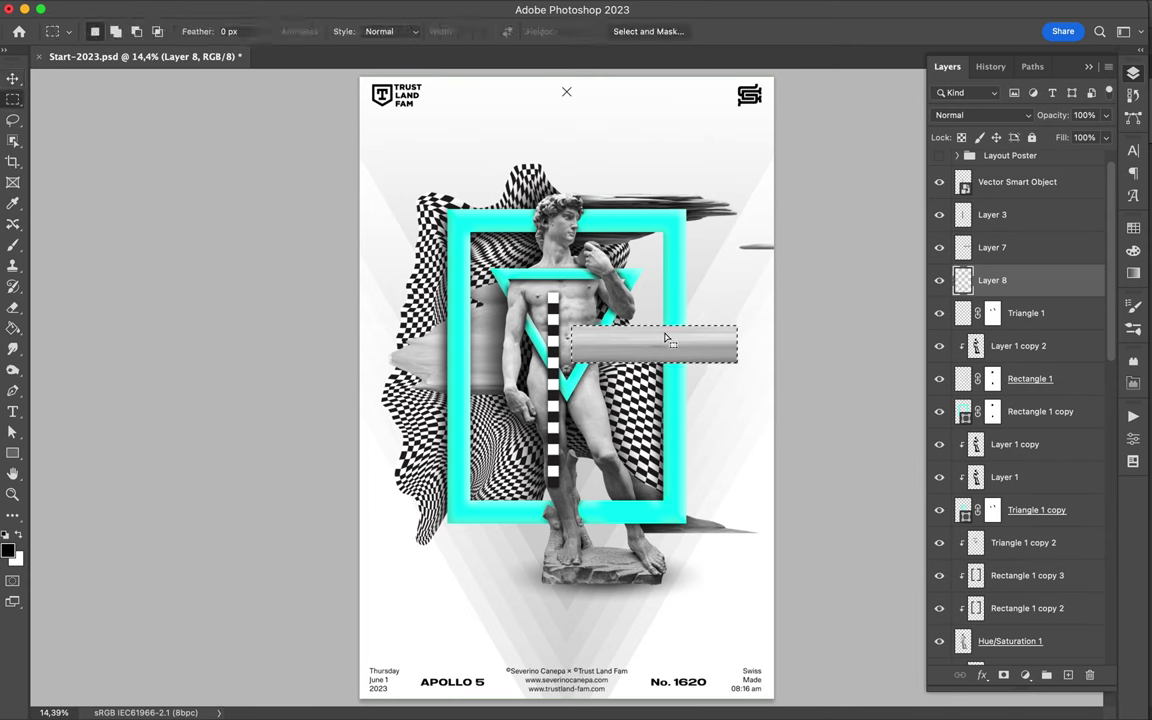
Step: Gaussian-blur Layer 8 at radius 108,9, erase the excess, and move it and a copy down
click(371, 9)
click(643, 273)
text(108,9)
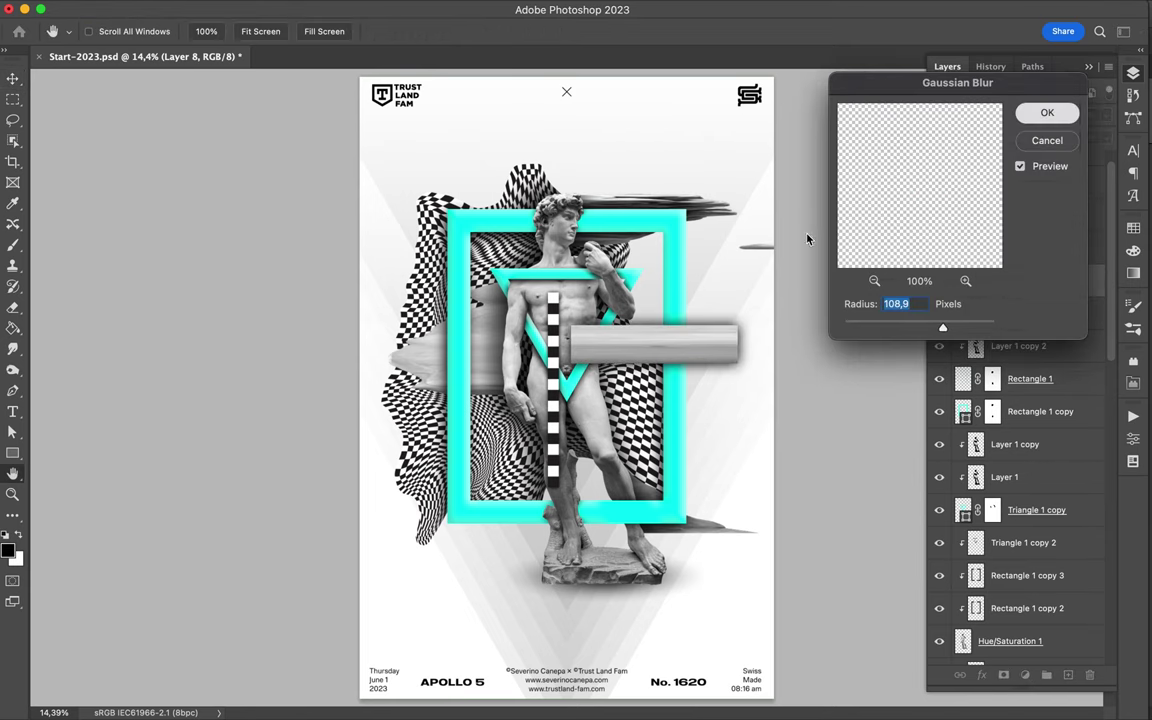
key(Return)
key(e)
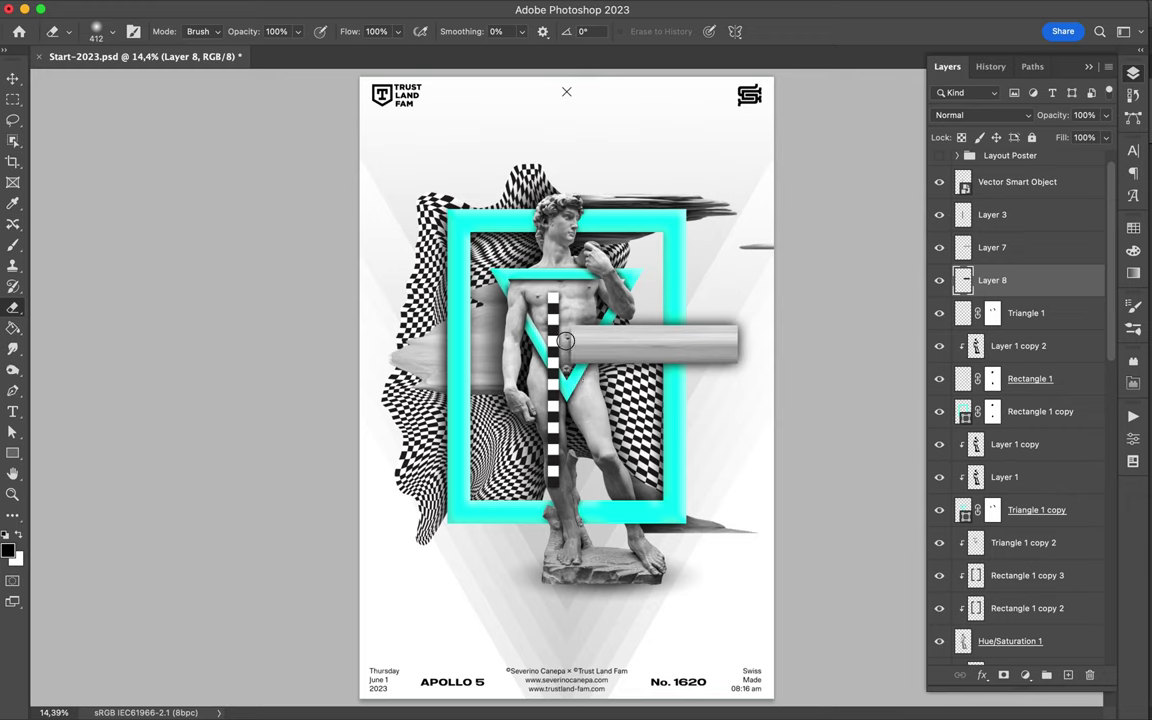
key(v)
drag(992, 280, 1000, 386)
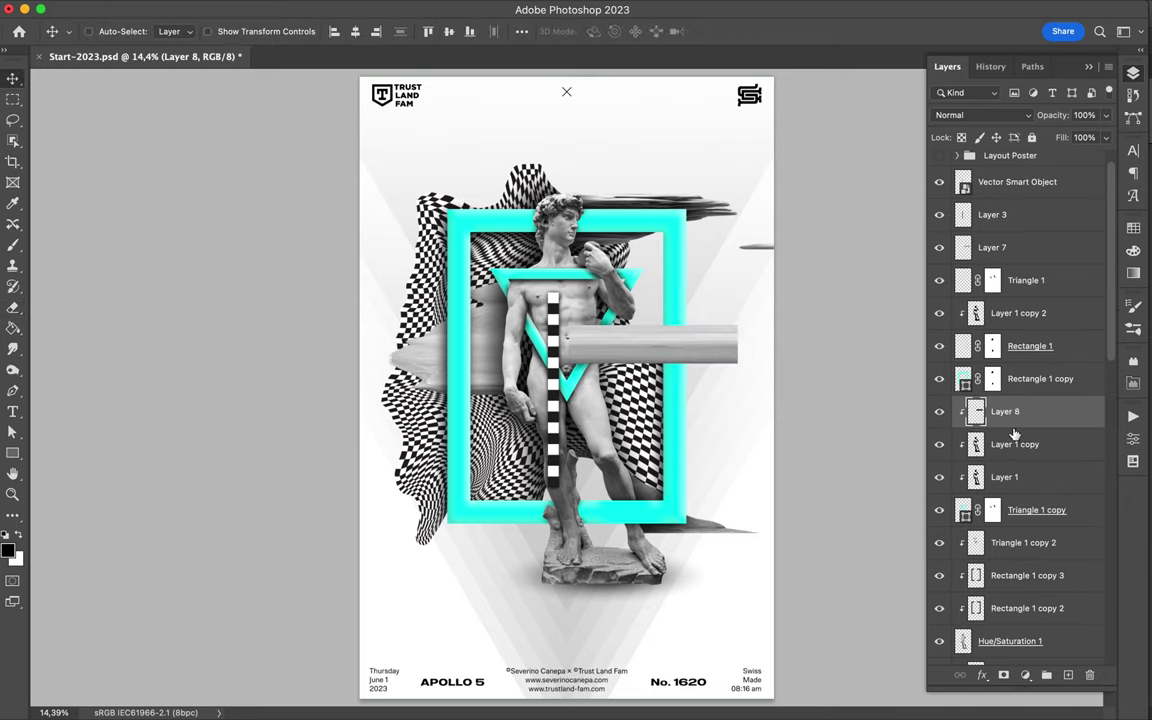
drag(1000, 386, 993, 540)
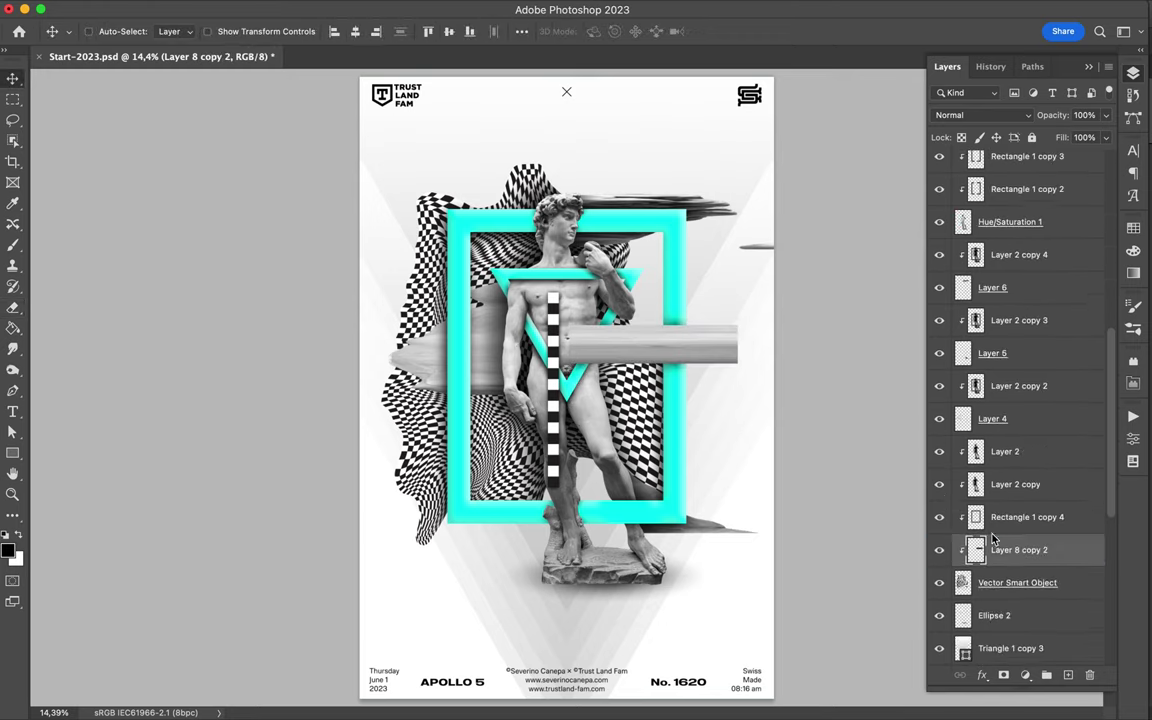
Step: Draw a small cyan triangle and give it a Bevel & Emboss effect
key(u)
click(174, 31)
click(79, 60)
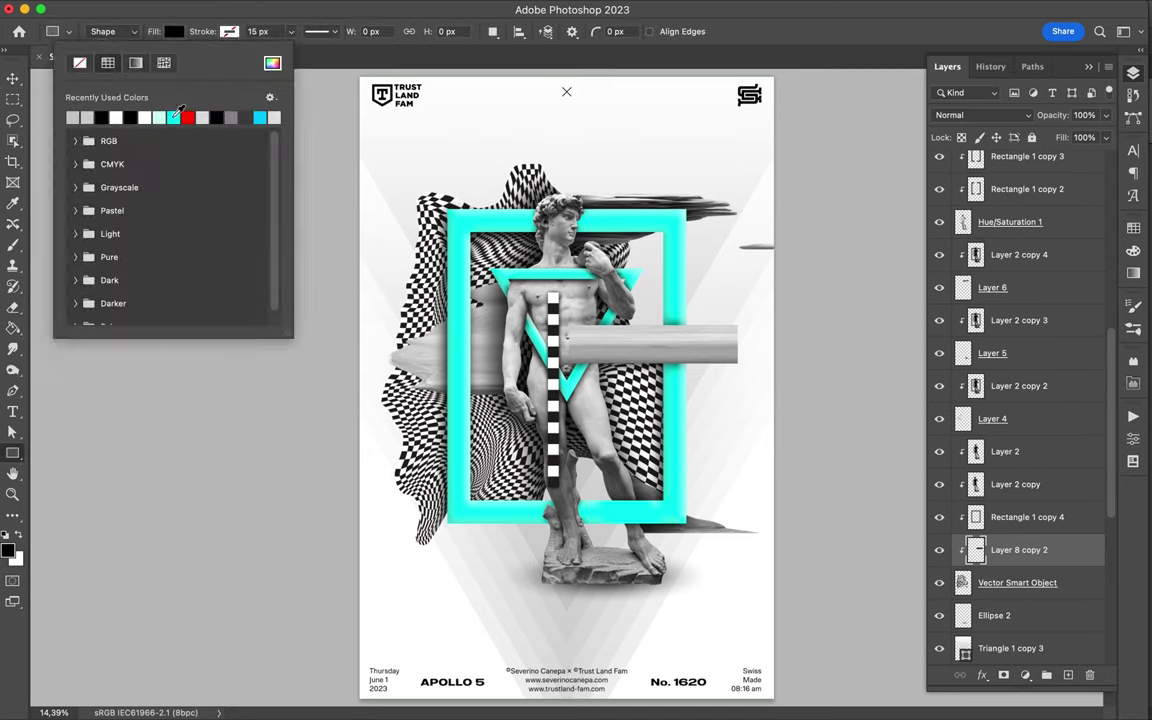
mouse_move(473, 167)
mouse_down()
mouse_move(497, 188)
mouse_move(488, 178)
mouse_up()
key(ctrl+z)
key(v)
key(shift+u)
drag(975, 545, 975, 255)
click(1025, 675)
click(981, 675)
click(1010, 490)
key(Return)
Step: Duplicate the triangle to the right edge, lower left and below the statue, rotating and resizing copies
key(ctrl+j)
drag(474, 168, 720, 440)
key(ctrl+t)
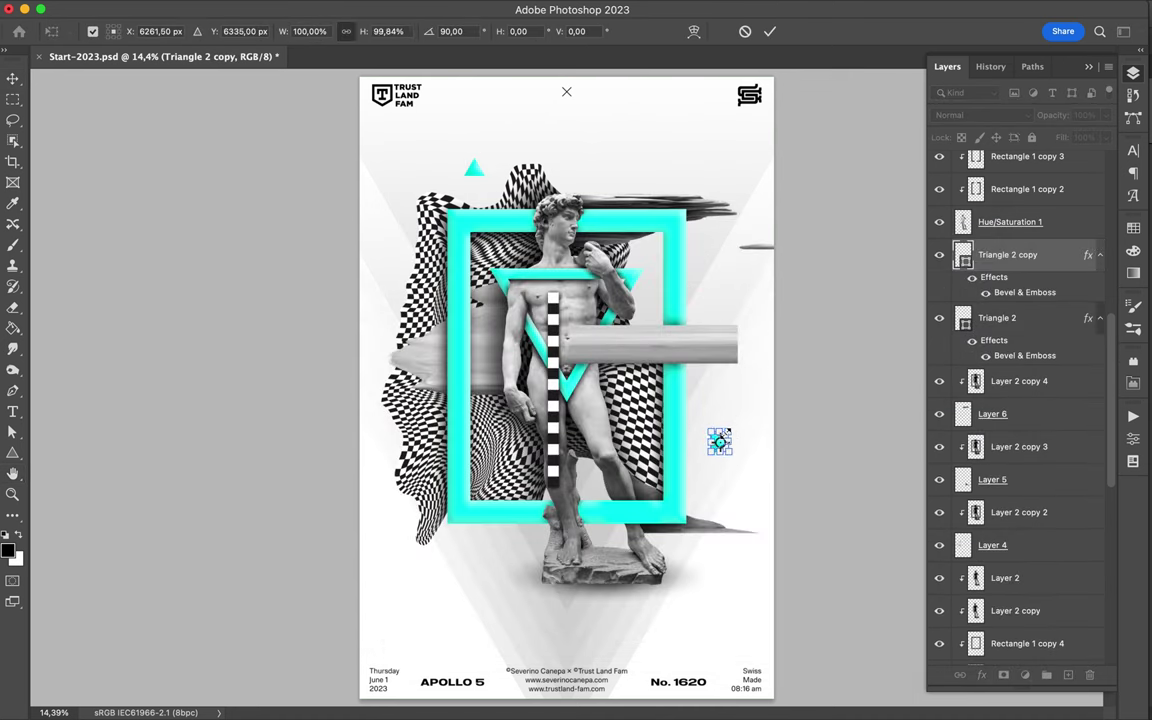
key(Return)
drag(700, 482, 500, 470)
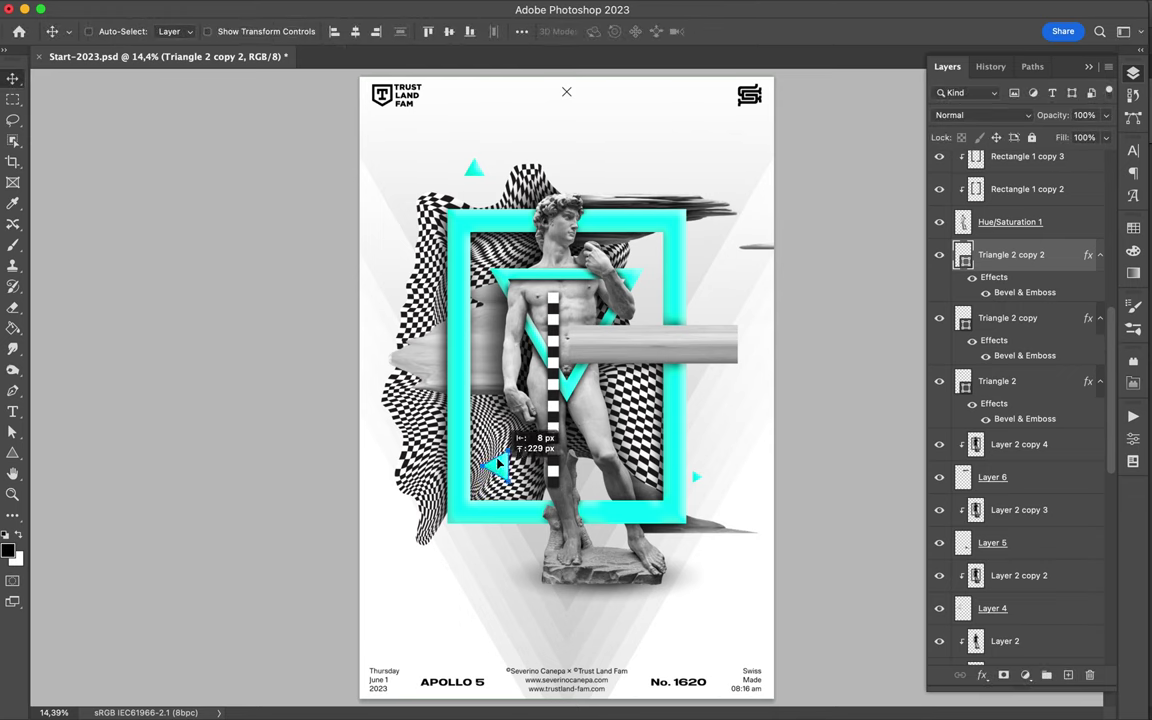
mouse_move(506, 462)
mouse_down()
mouse_move(487, 552)
mouse_move(462, 562)
mouse_move(493, 568)
mouse_up()
key(ctrl+t)
key(Return)
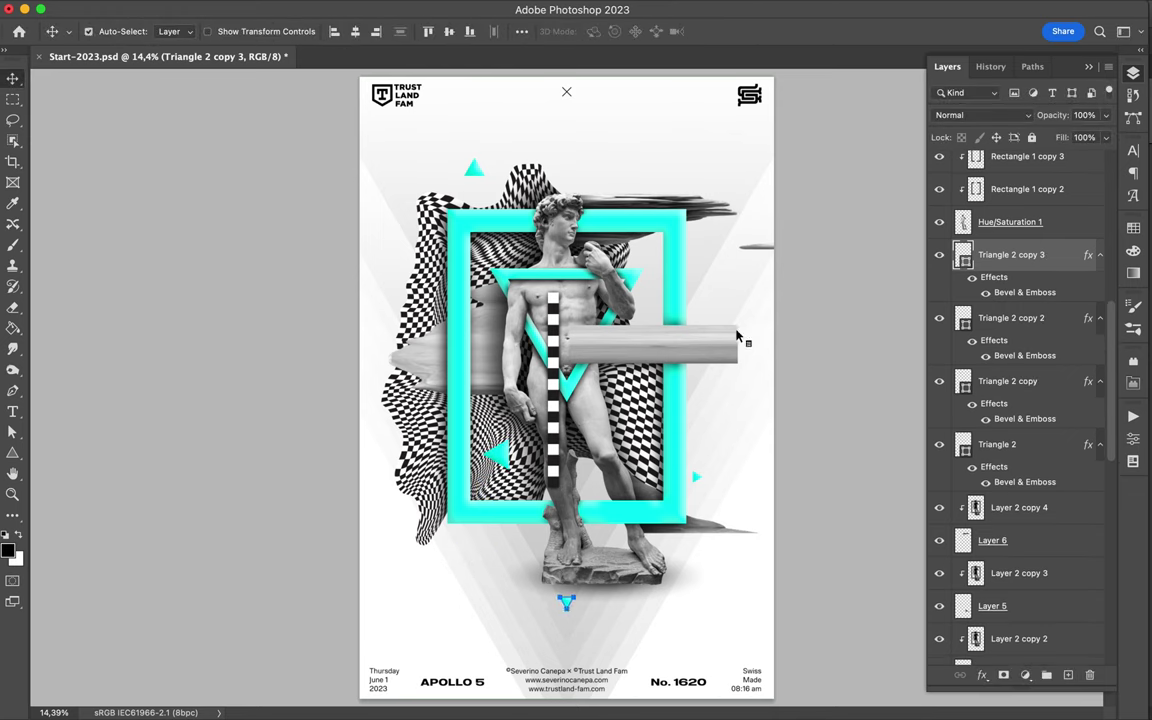
Step: Select Layer 7 and pick the Brush tool's presets
click(745, 328)
key(b)
click(96, 31)
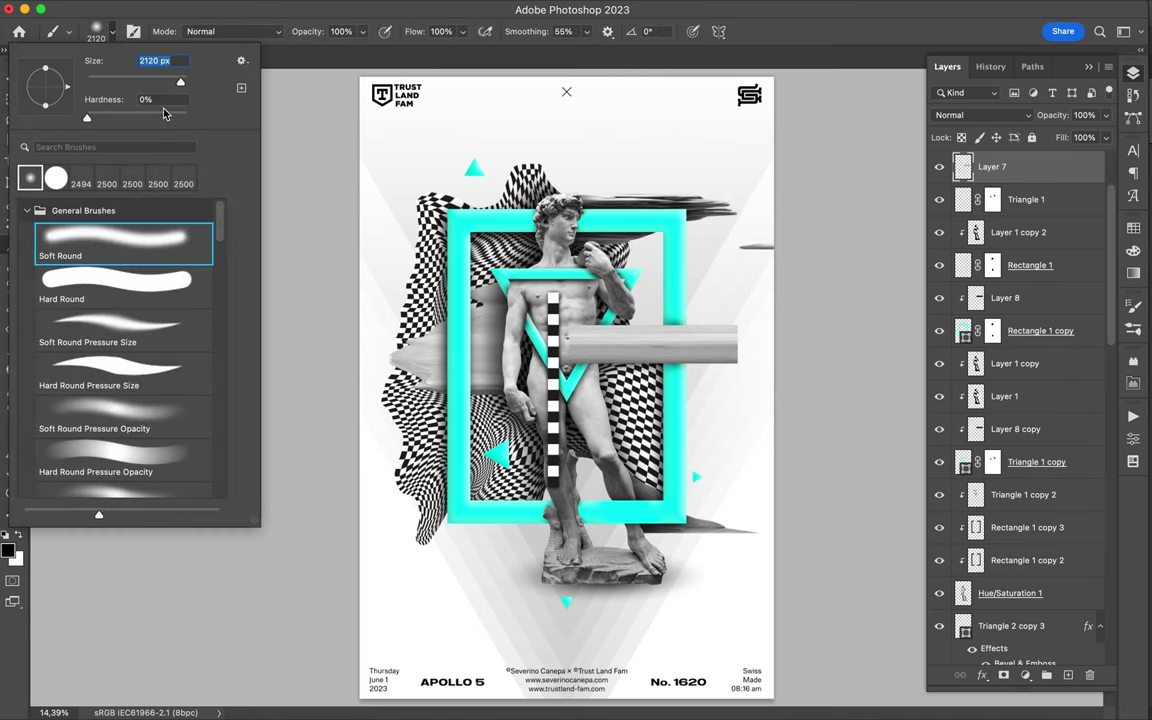
Step: Move Layer 7 lower and create a new glow Layer 9 with Overlay blending
key(Return)
drag(720, 334, 660, 330)
drag(990, 166, 993, 578)
key(ctrl+z)
key(ctrl+z)
key(ctrl+shift+alt+n)
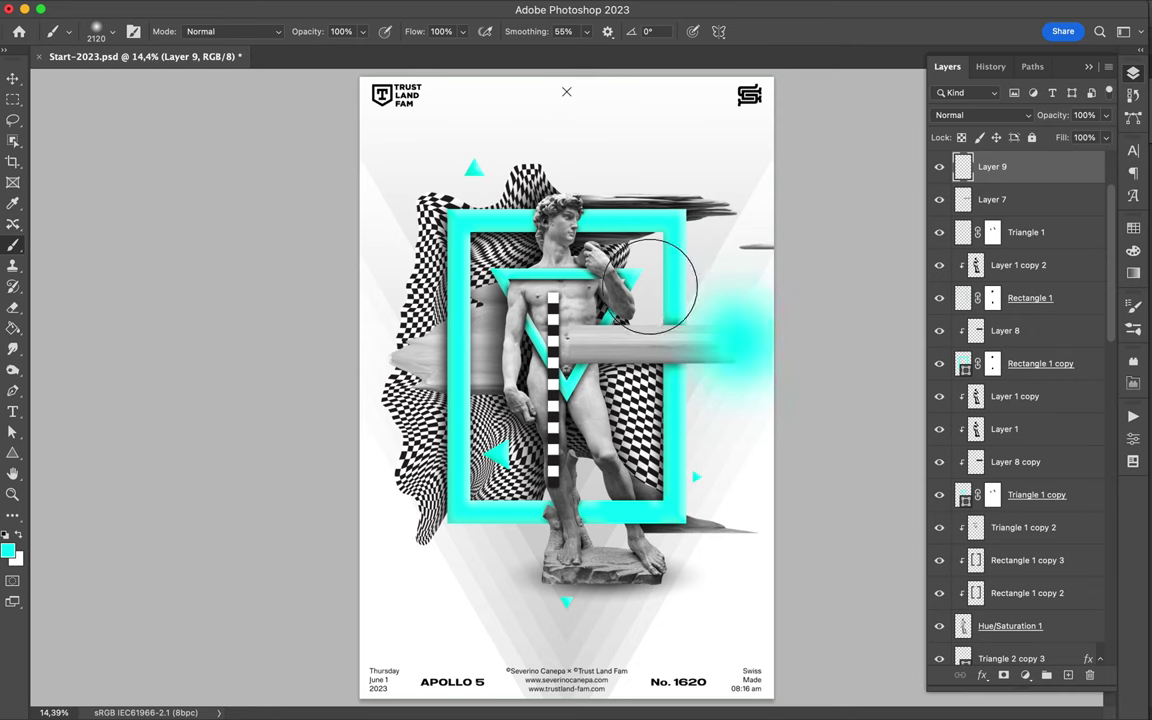
key(v)
click(980, 115)
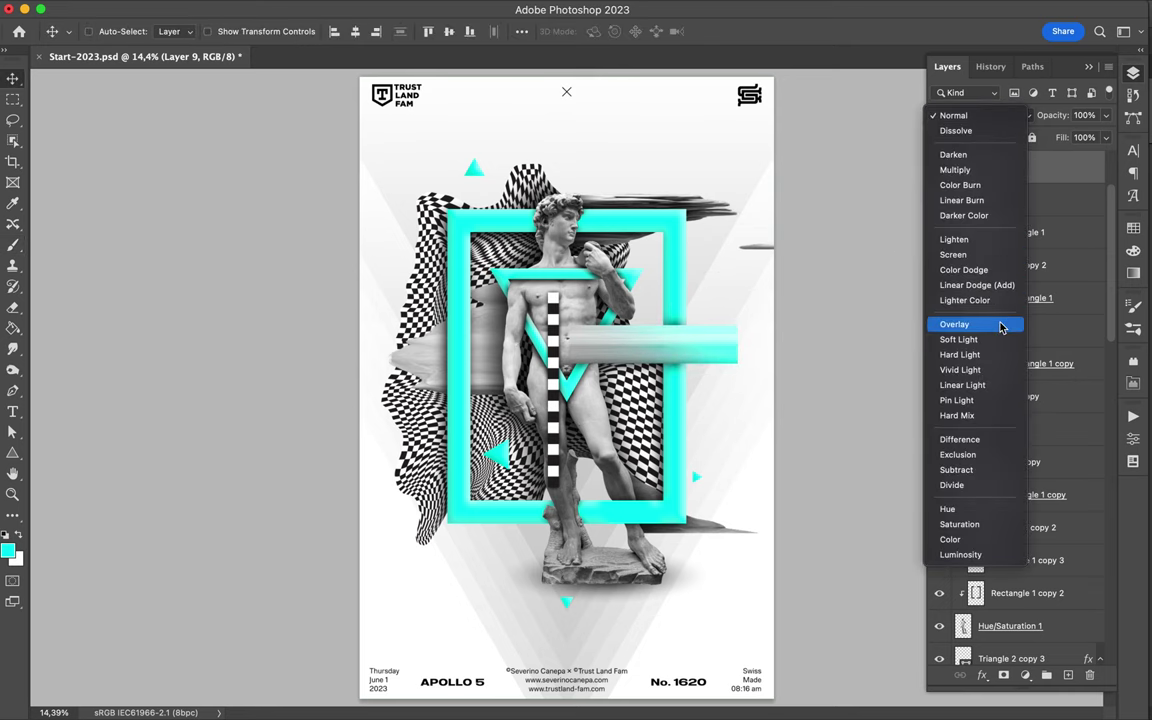
click(1001, 327)
Step: Copy part of the cyan glow to a new layer and rotate it a quarter turn
click(1068, 675)
key(b)
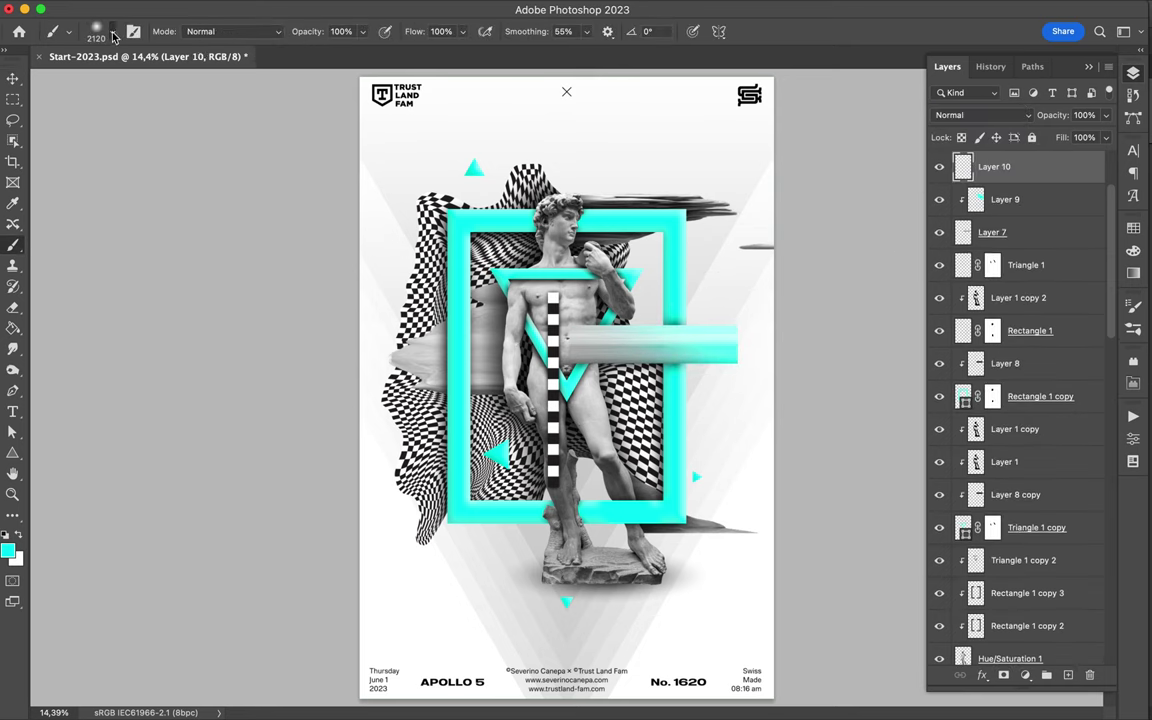
click(97, 31)
key(Escape)
key(m)
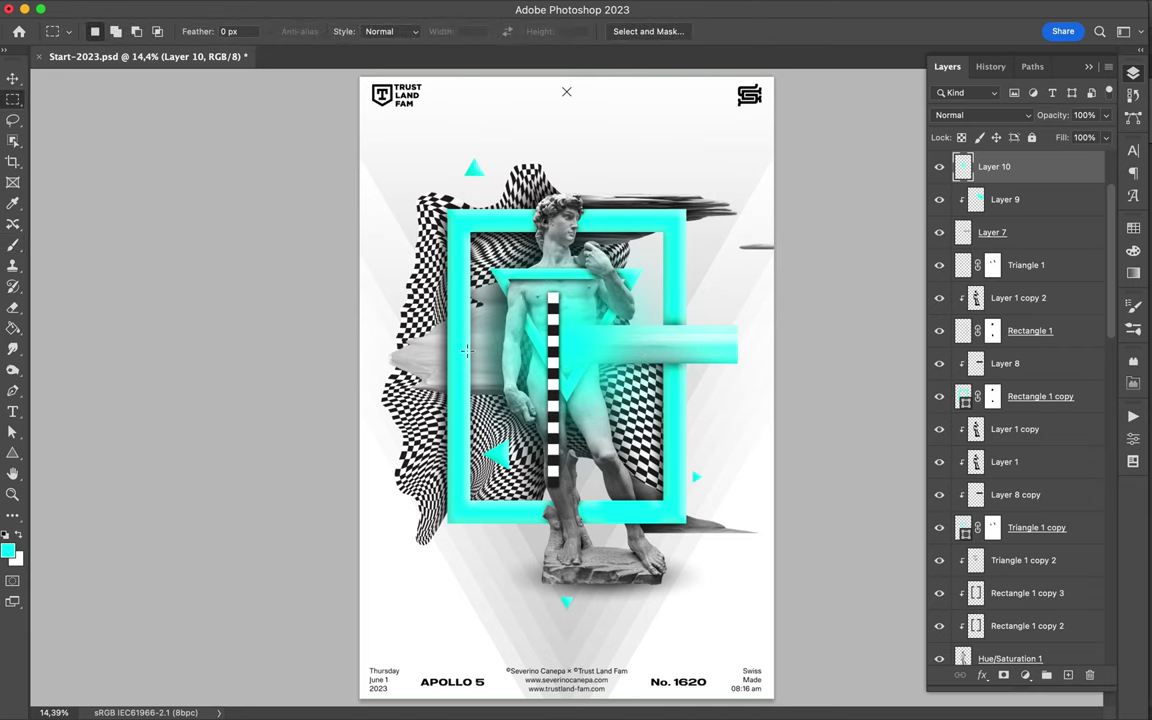
drag(565, 378, 797, 501)
key(ctrl+j)
key(ctrl+t)
mouse_move(837, 308)
mouse_down()
mouse_move(523, 320)
mouse_move(600, 420)
mouse_up()
key(Return)
Step: Place the rotated glow behind the statue's head, resize it, and change Layer 10's blend mode
drag(993, 166, 1000, 222)
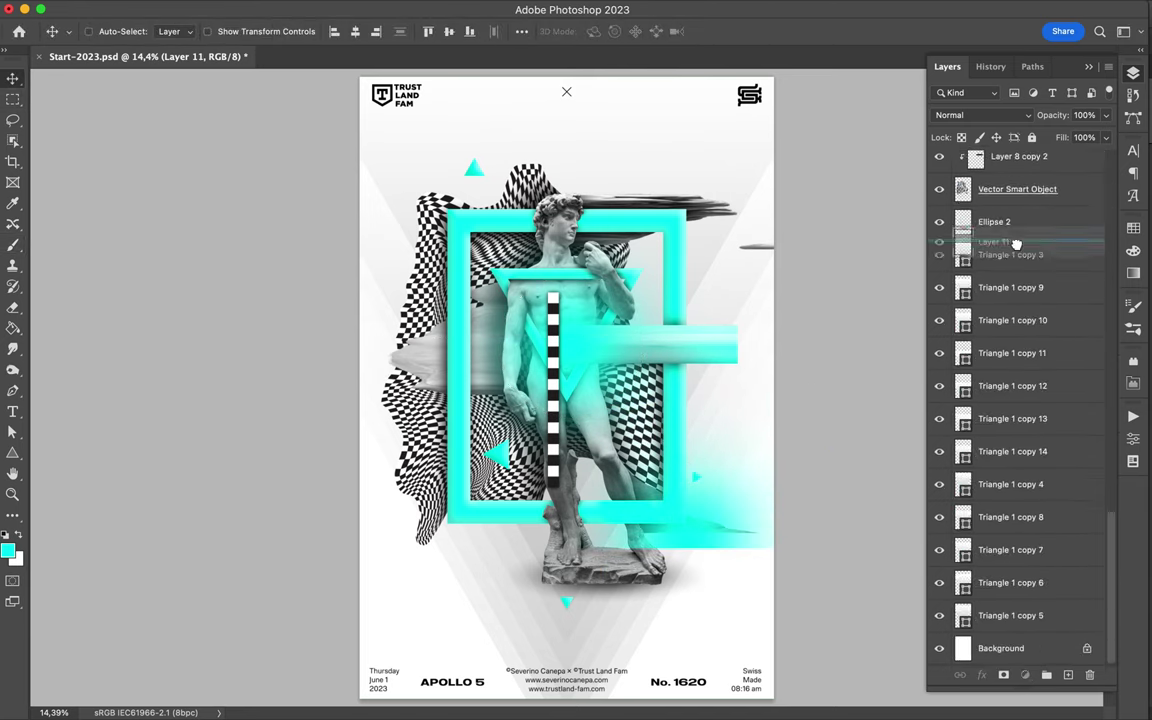
drag(618, 378, 580, 185)
key(ctrl+t)
drag(656, 108, 640, 130)
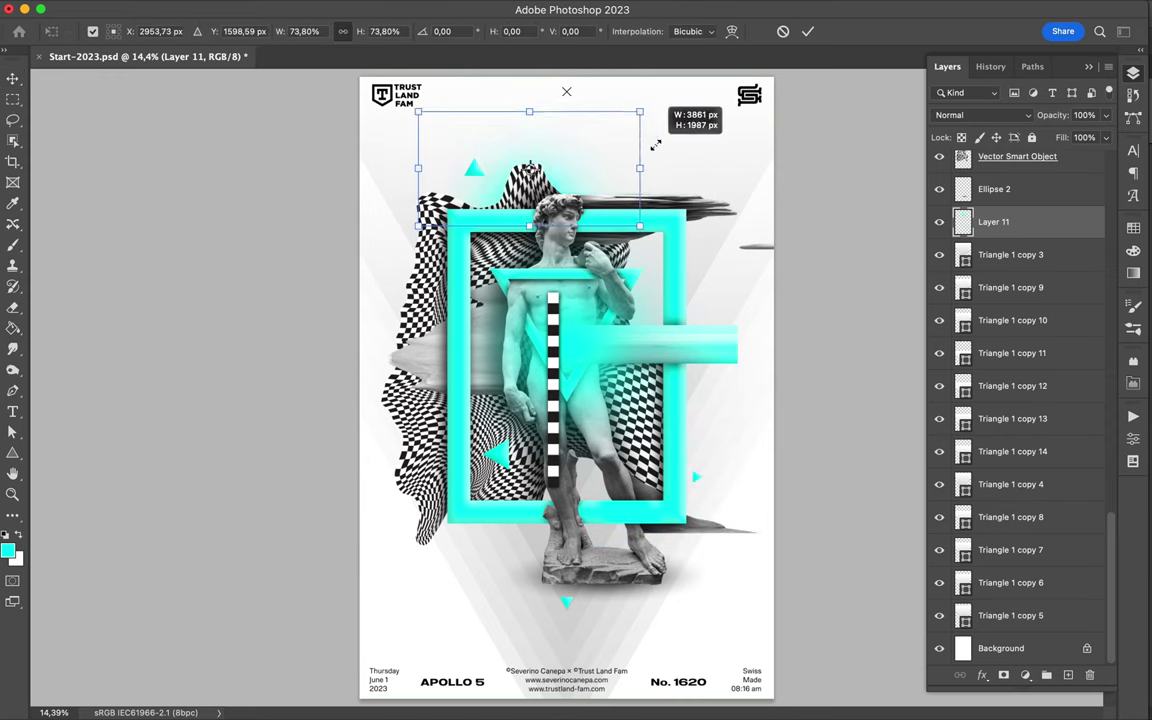
key(Return)
drag(993, 222, 992, 632)
drag(460, 177, 578, 535)
drag(1018, 382, 1016, 378)
click(980, 115)
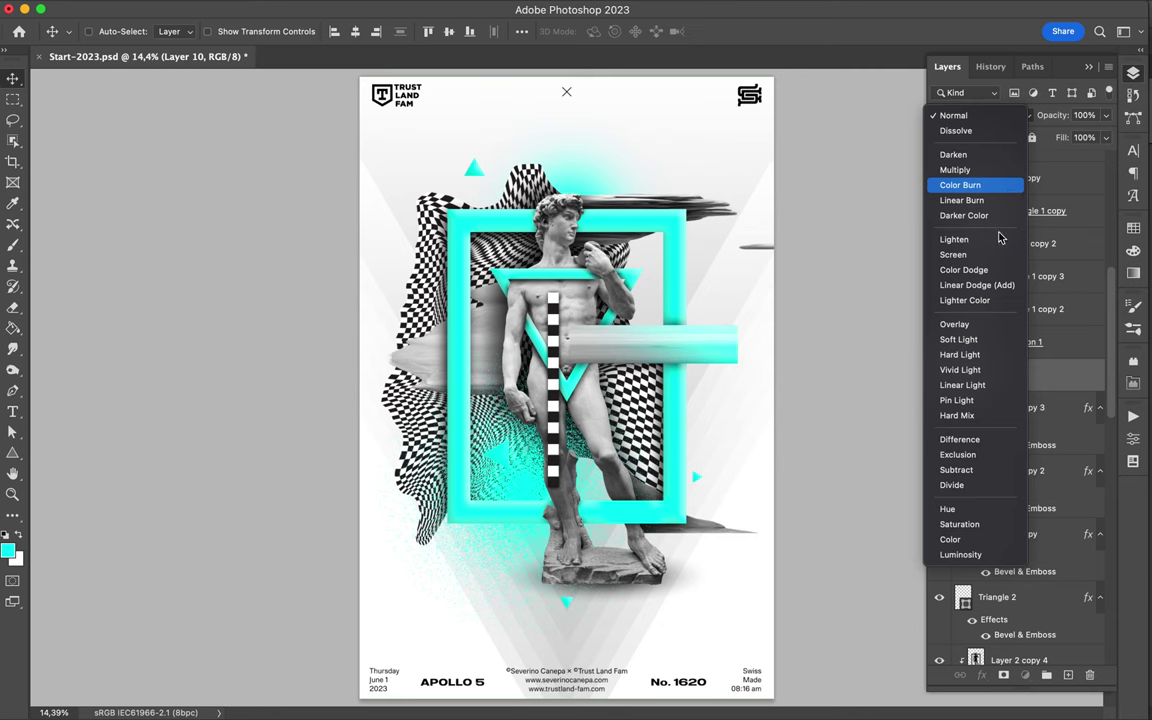
click(958, 323)
click(495, 695)
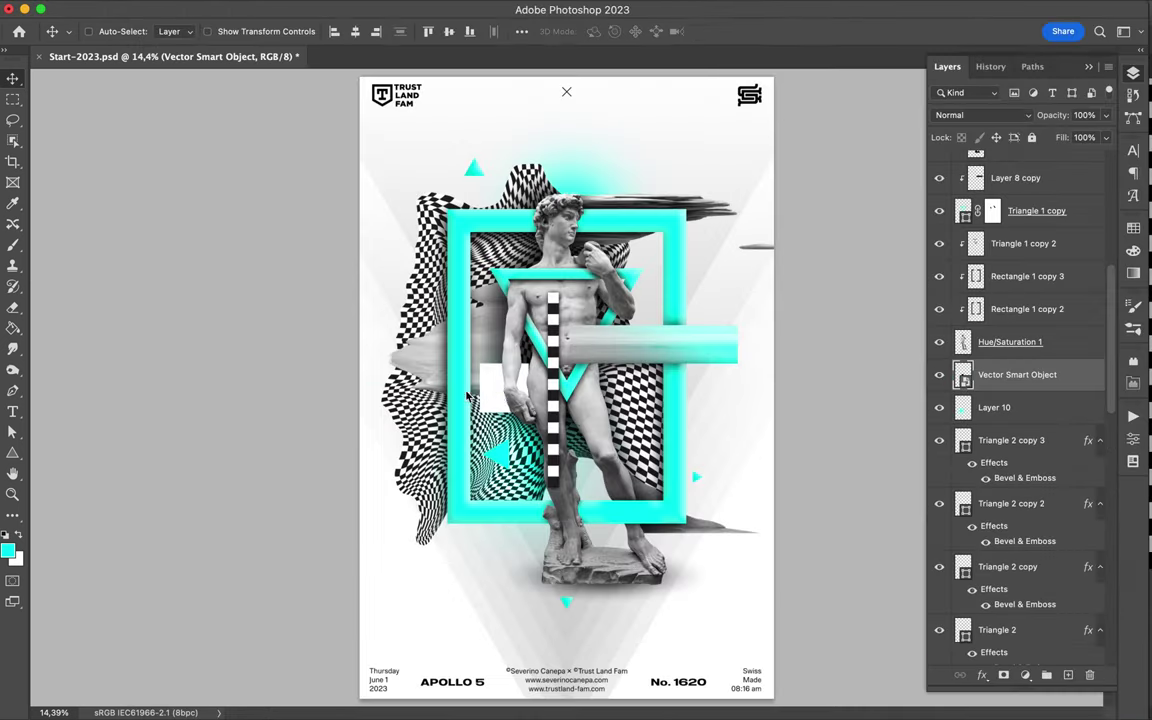
Step: Move the placed checker piece into the frame's lower right and delete a trial copy
key(Return)
drag(590, 450, 630, 452)
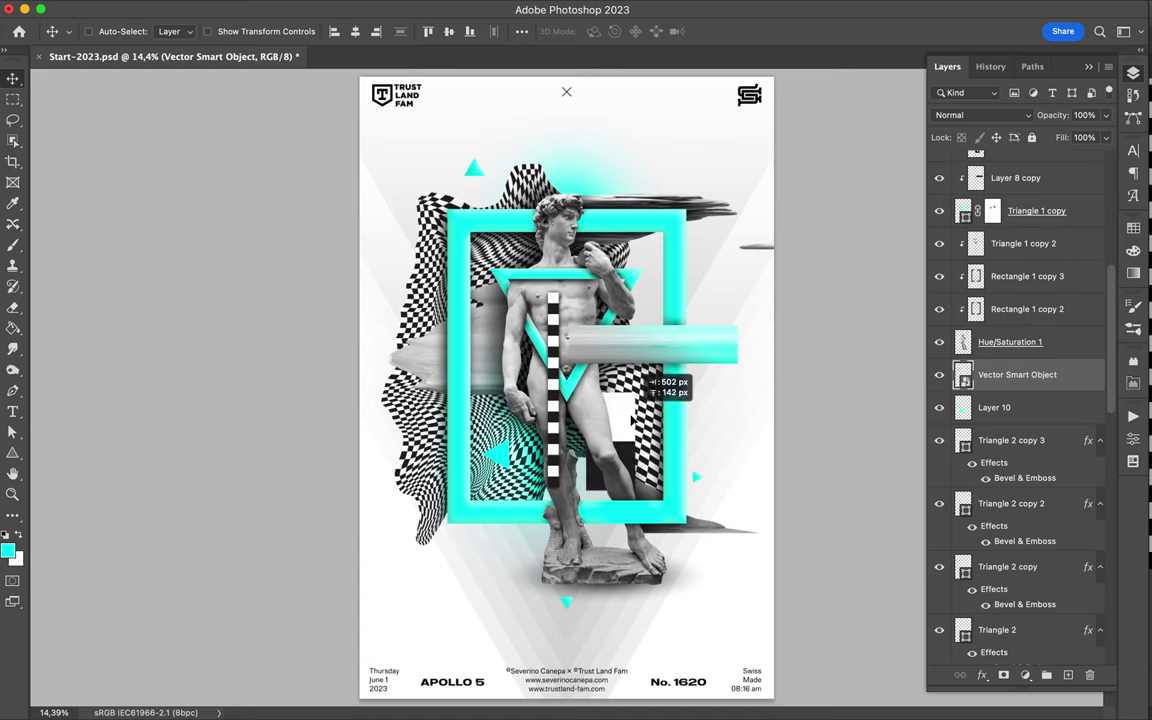
key(Return)
drag(505, 240, 490, 210)
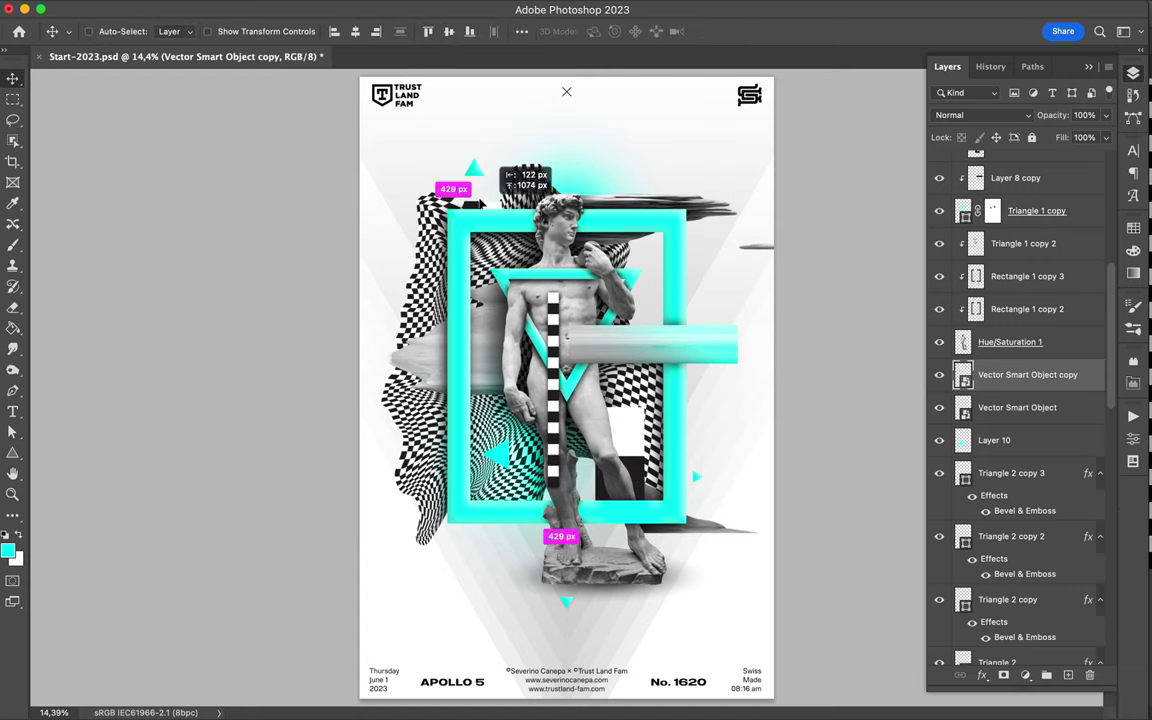
drag(438, 159, 472, 172)
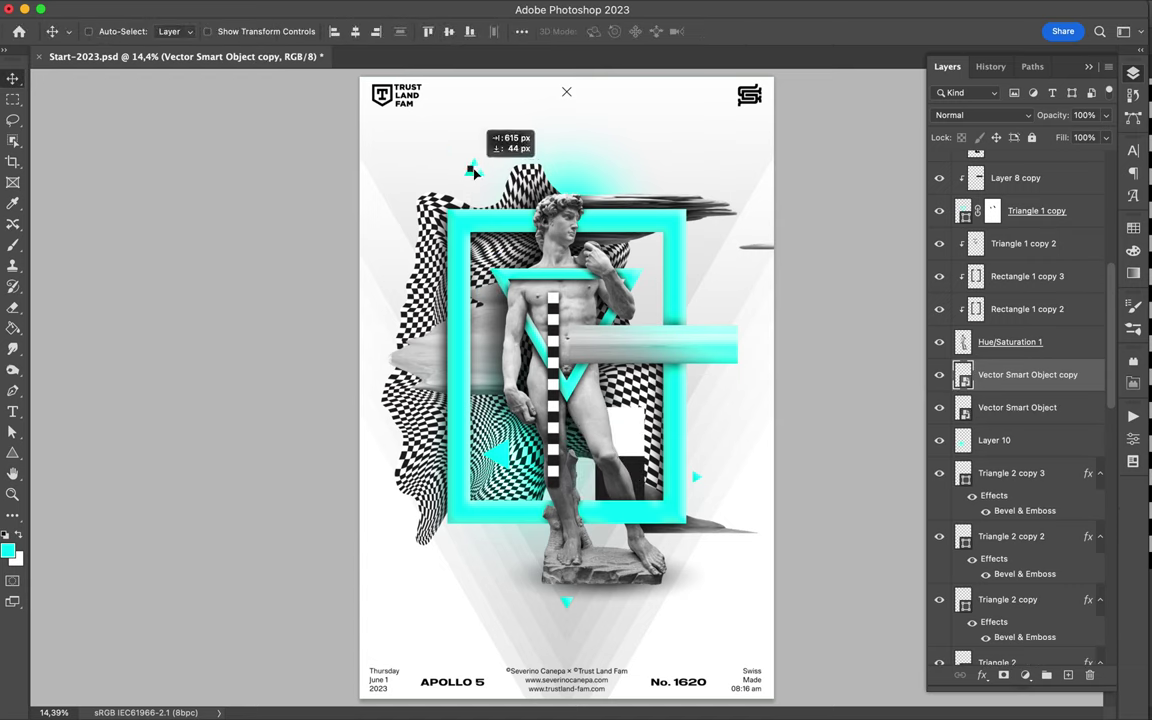
drag(1027, 374, 997, 203)
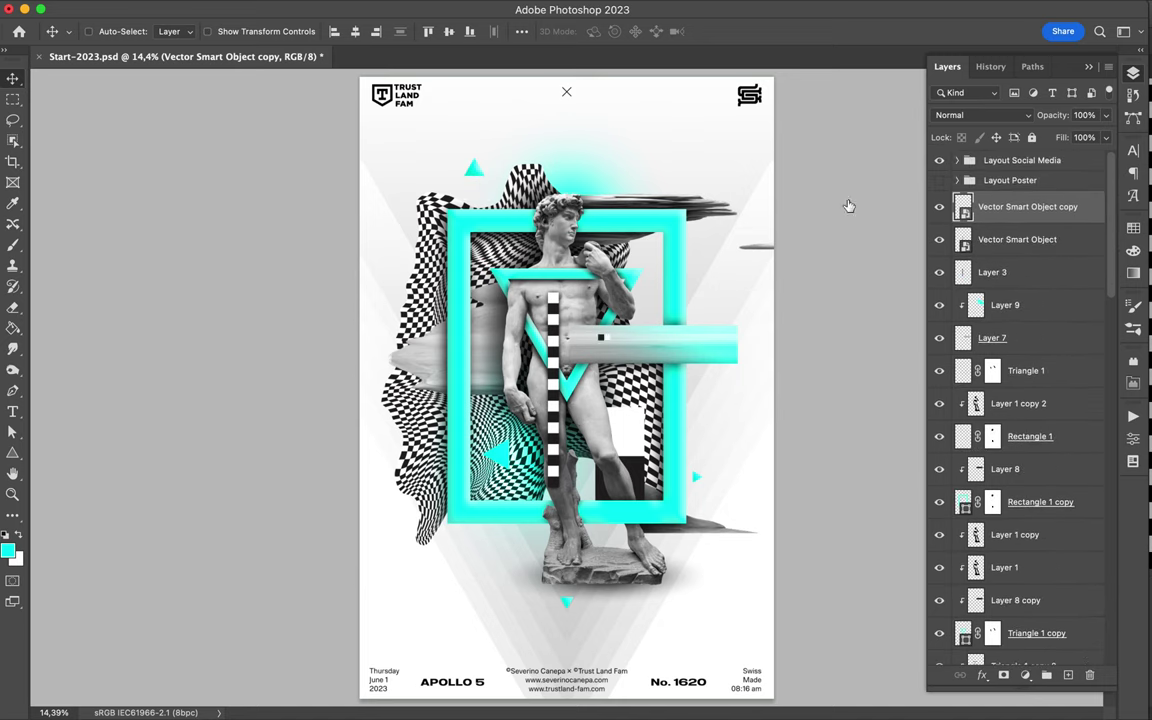
key(Delete)
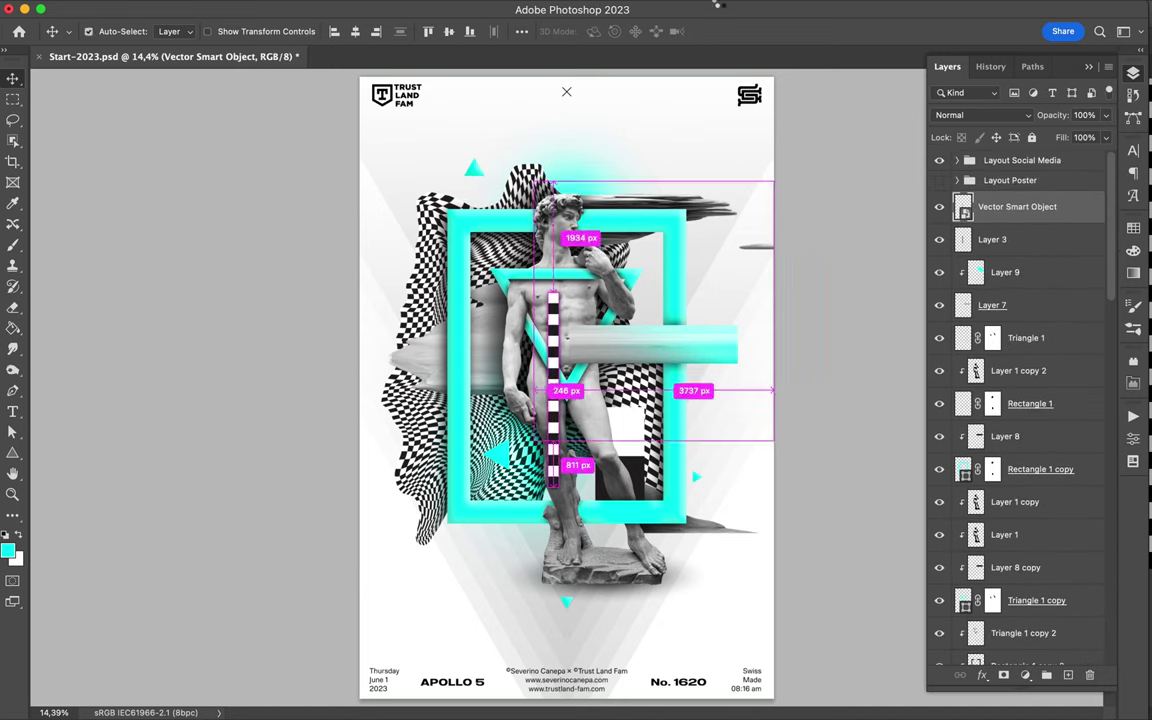